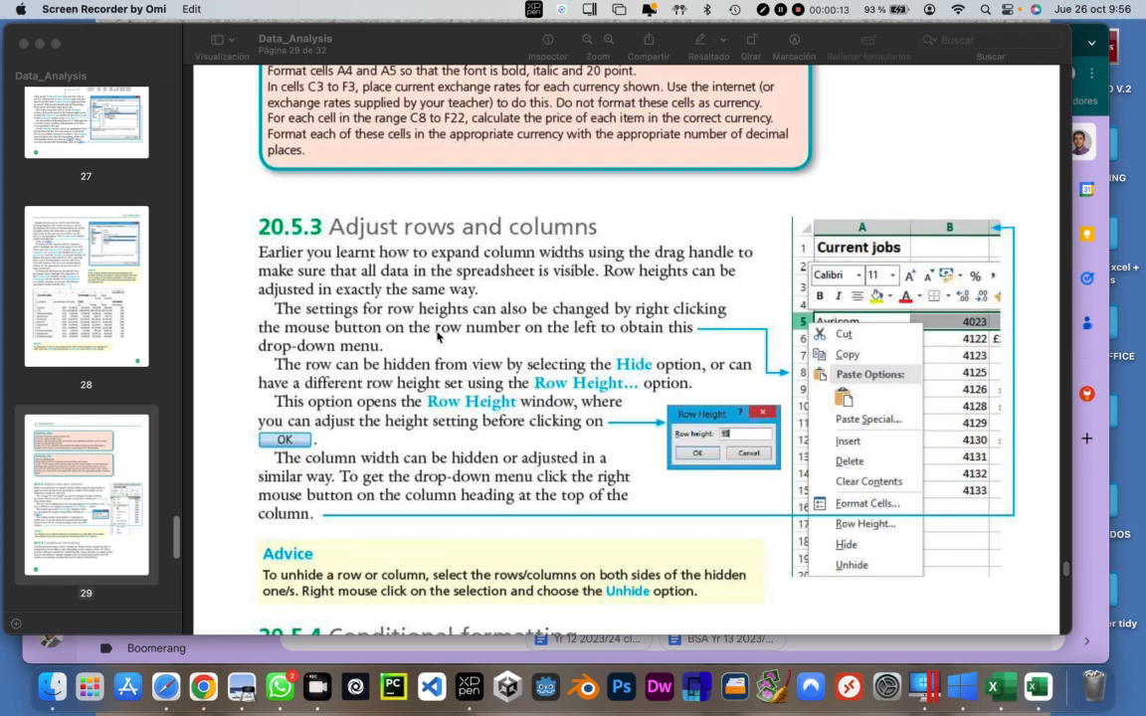
Read the Data_Analysis document from the row and column adjustment section through the Task 20x conditional formatting instructions
{"action": "scroll", "coordinate": [447, 329], "scroll_direction": "down", "scroll_amount": 5}
{"action": "scroll", "coordinate": [437, 338], "scroll_direction": "down", "scroll_amount": 1}
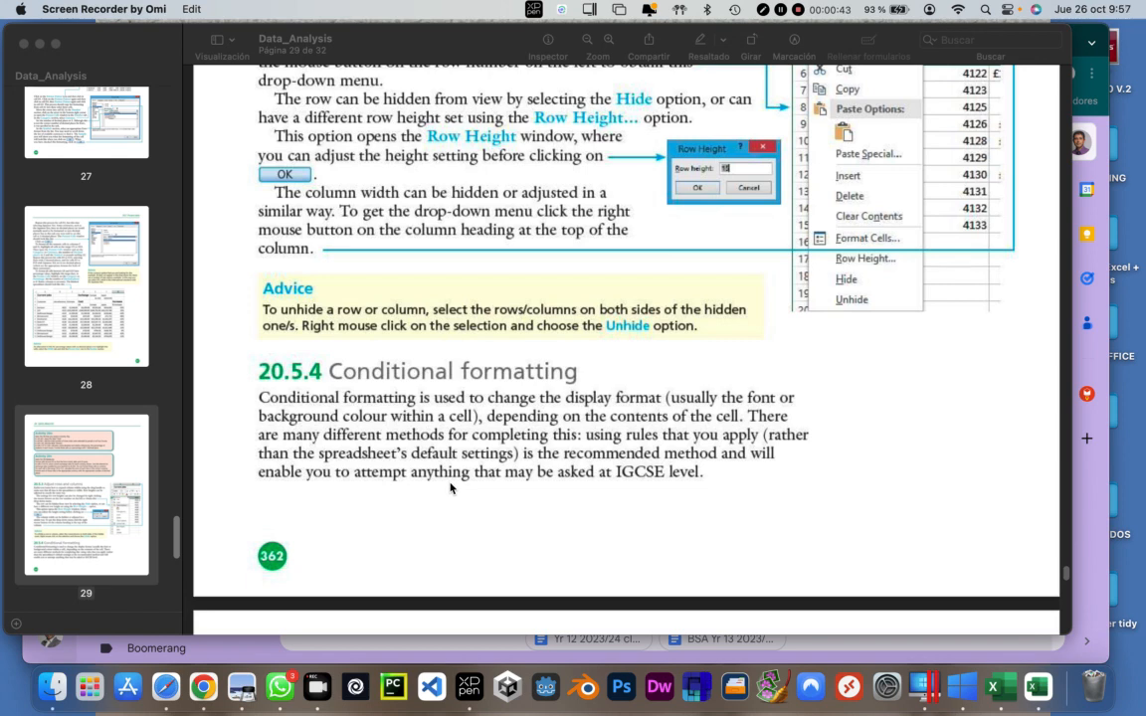
{"action": "scroll", "coordinate": [601, 486], "scroll_direction": "down", "scroll_amount": 10}
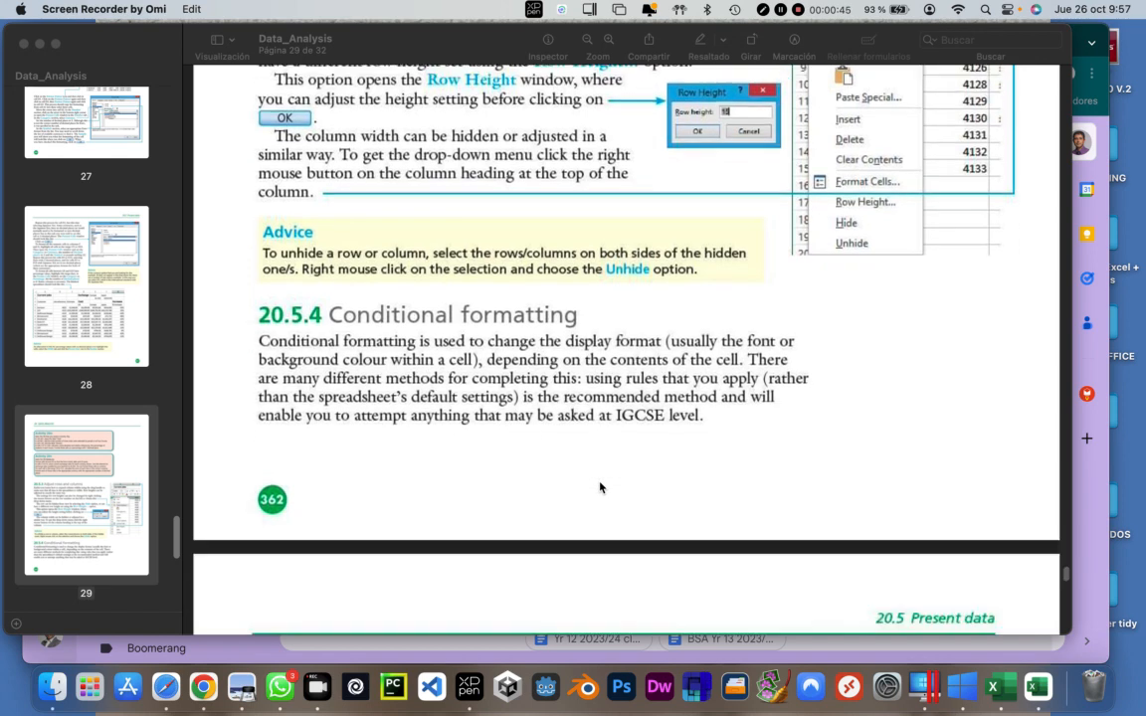
{"action": "scroll", "coordinate": [601, 487], "scroll_direction": "down", "scroll_amount": 3}
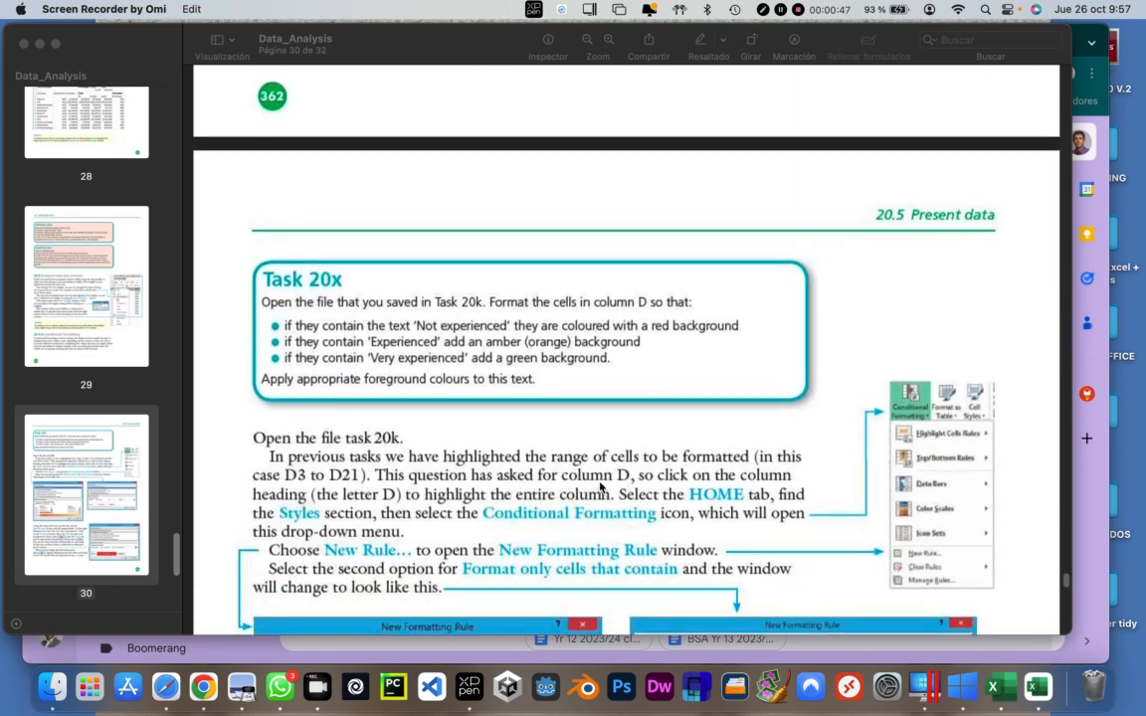
{"action": "scroll", "coordinate": [541, 438], "scroll_direction": "up", "scroll_amount": 2}
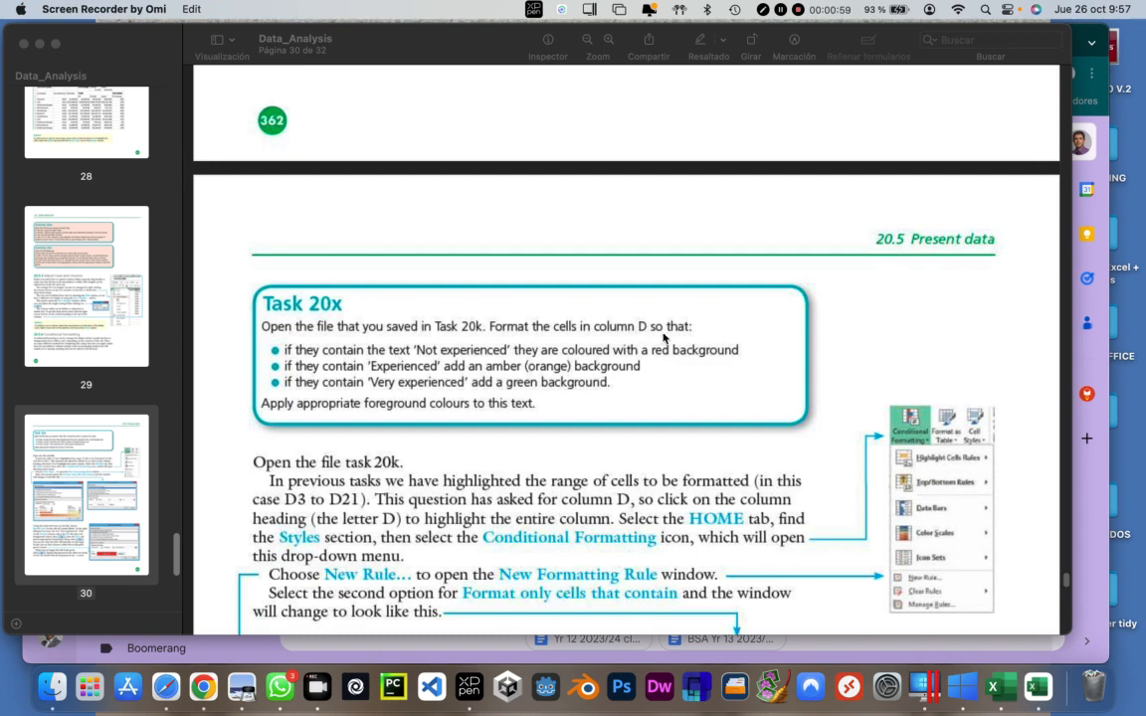
Switch to the staff workbook in Excel and enter the column heading "Experience" in cell D2, checking the Task 20x instructions
{"action": "key", "text": "ctrl+Right"}
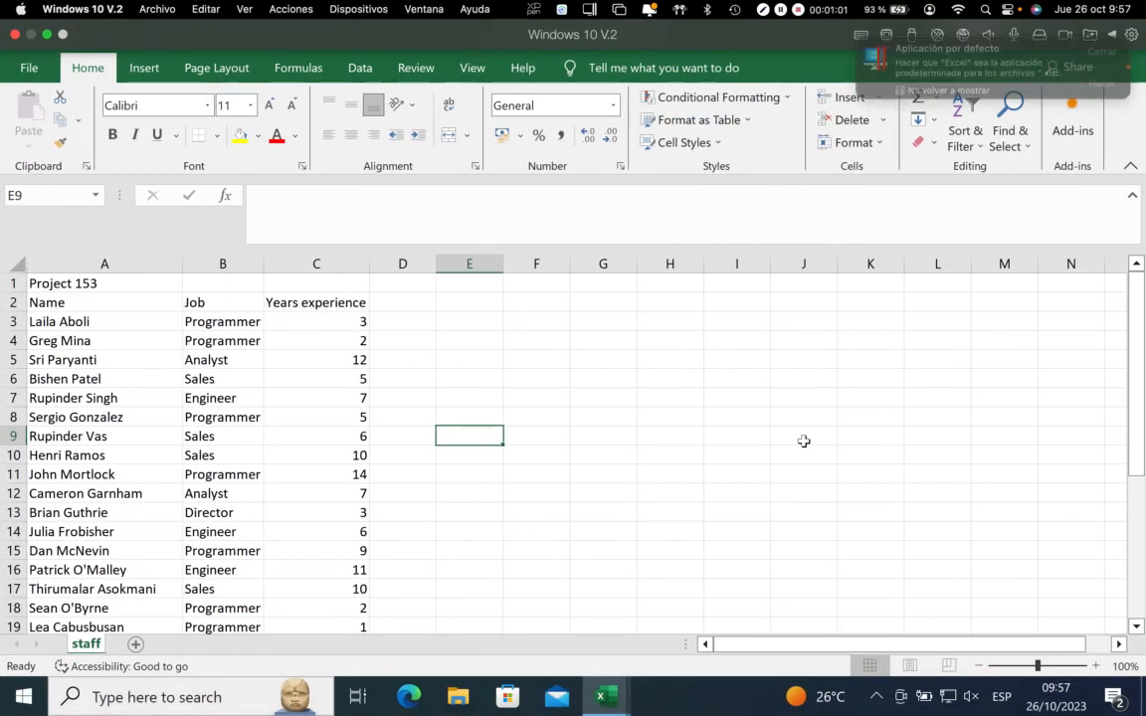
{"action": "left_click", "coordinate": [406, 303]}
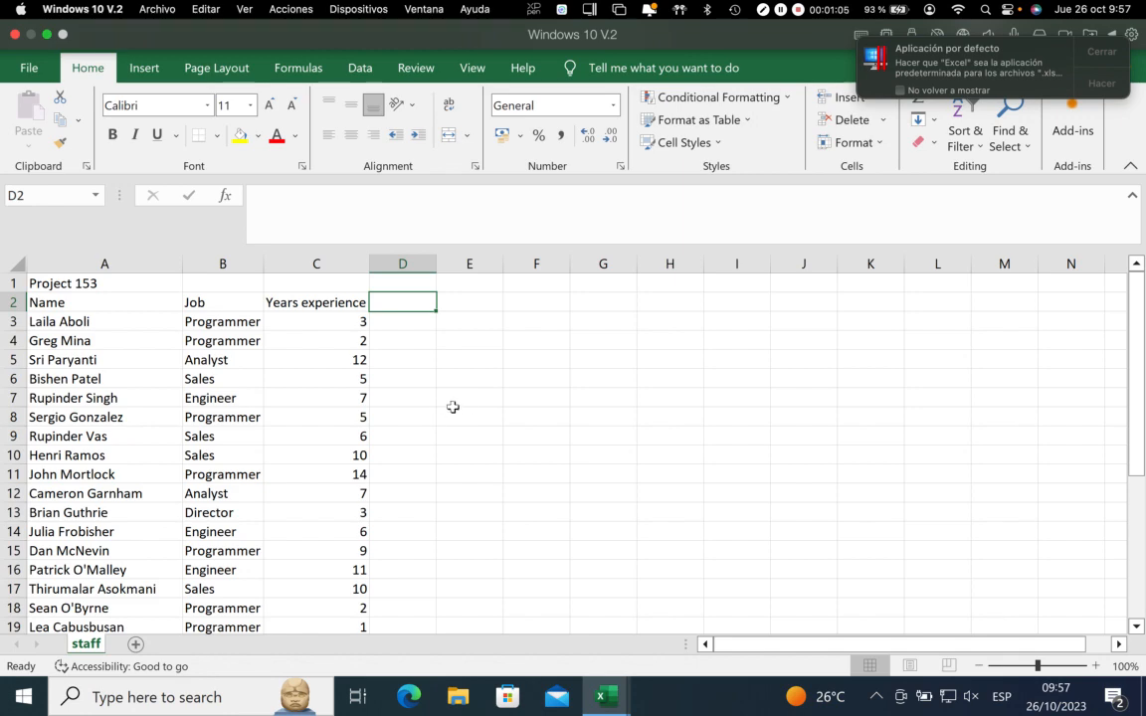
{"action": "key", "text": "ctrl+Left"}
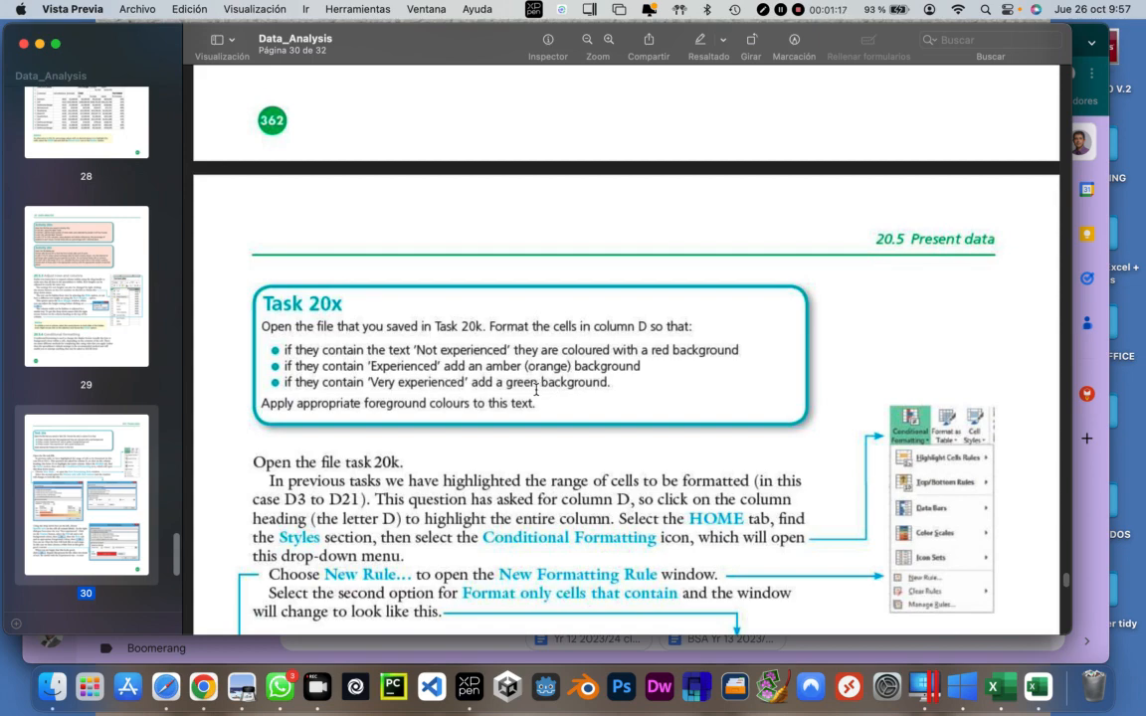
{"action": "key", "text": "ctrl+Right"}
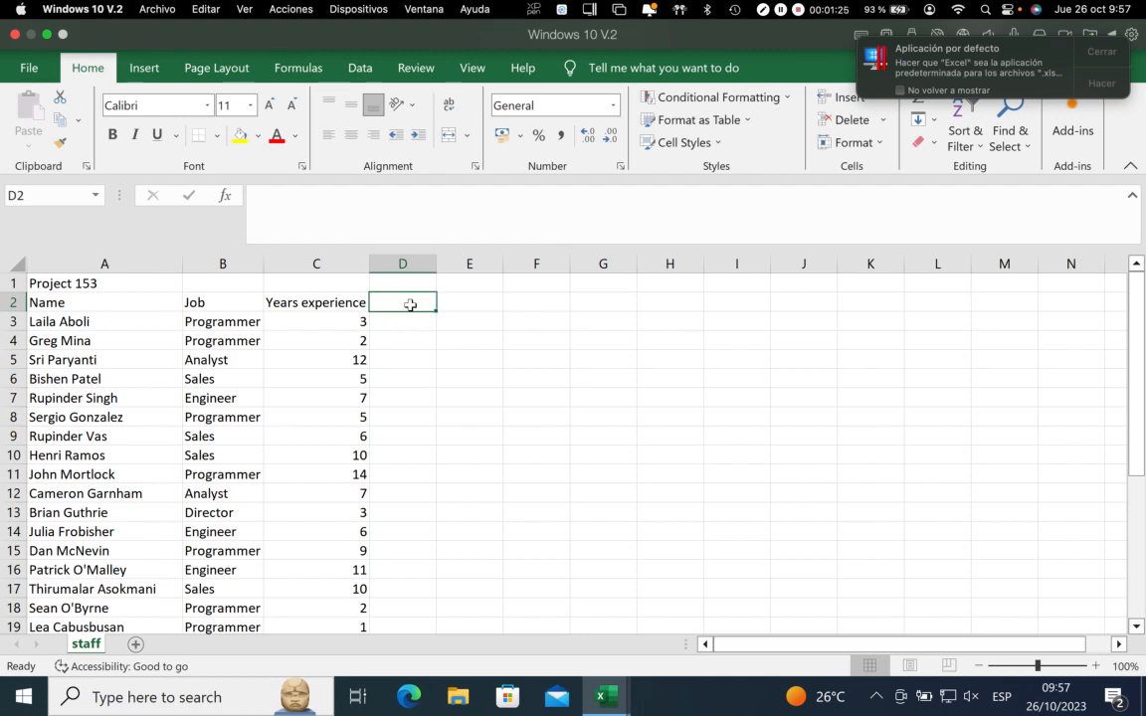
{"action": "type", "text": "E"}
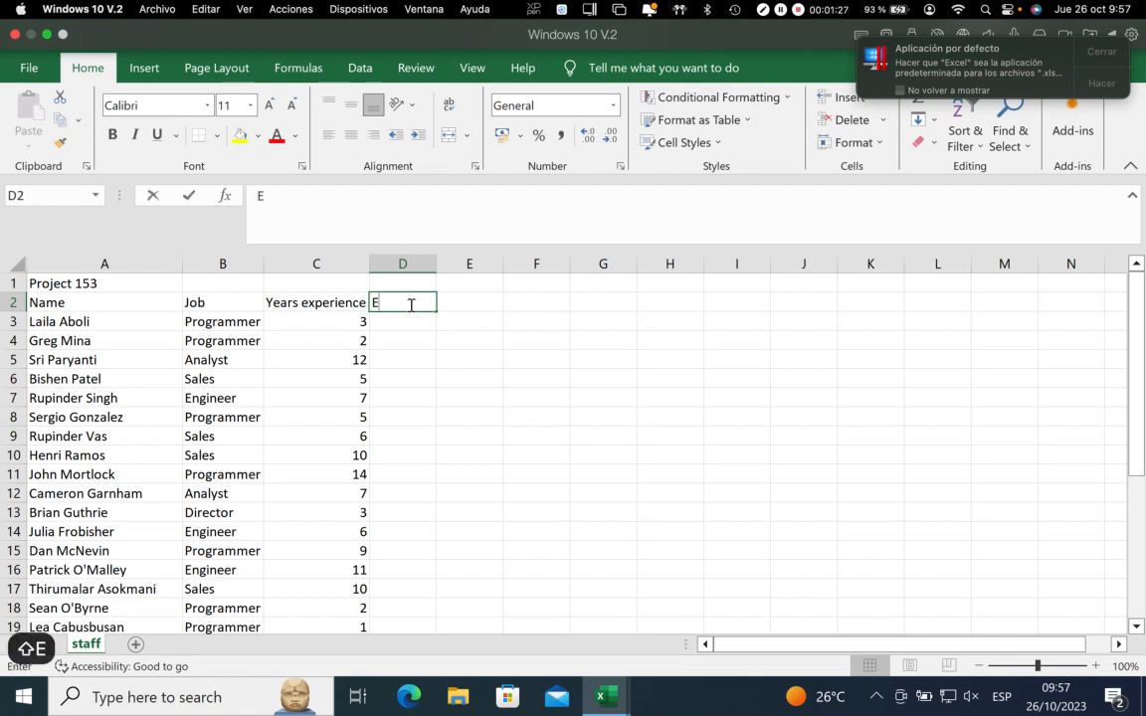
{"action": "type", "text": "xperiene"}
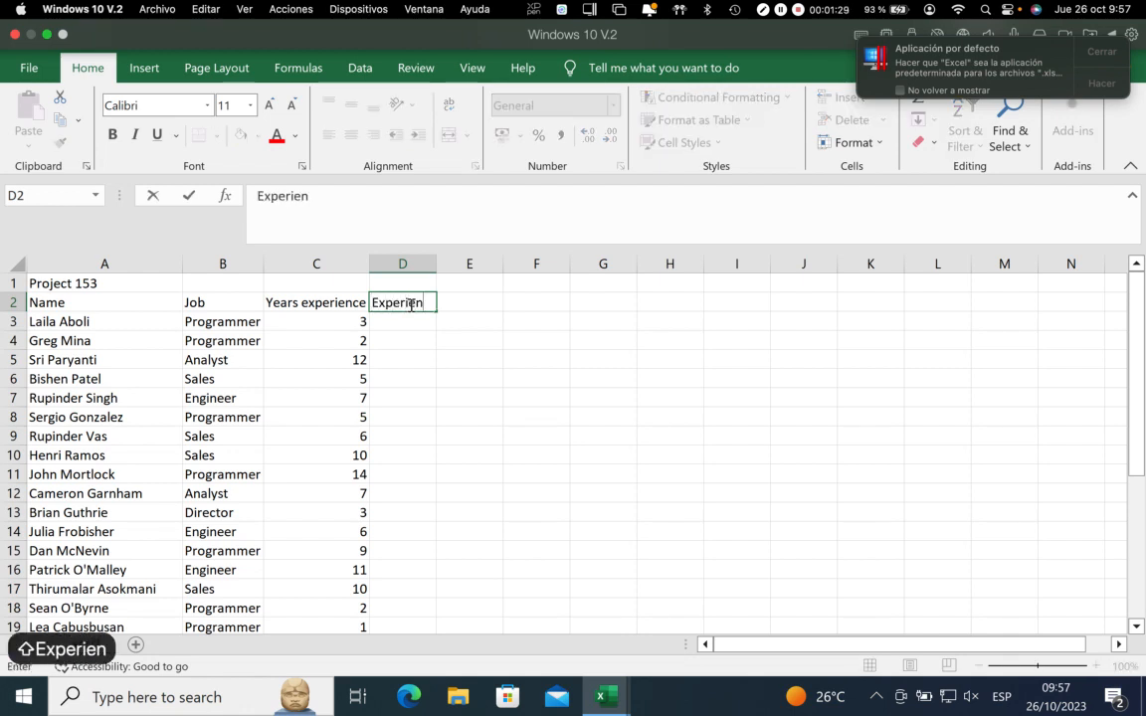
{"action": "key", "text": "BackSpace"}
{"action": "type", "text": "c"}
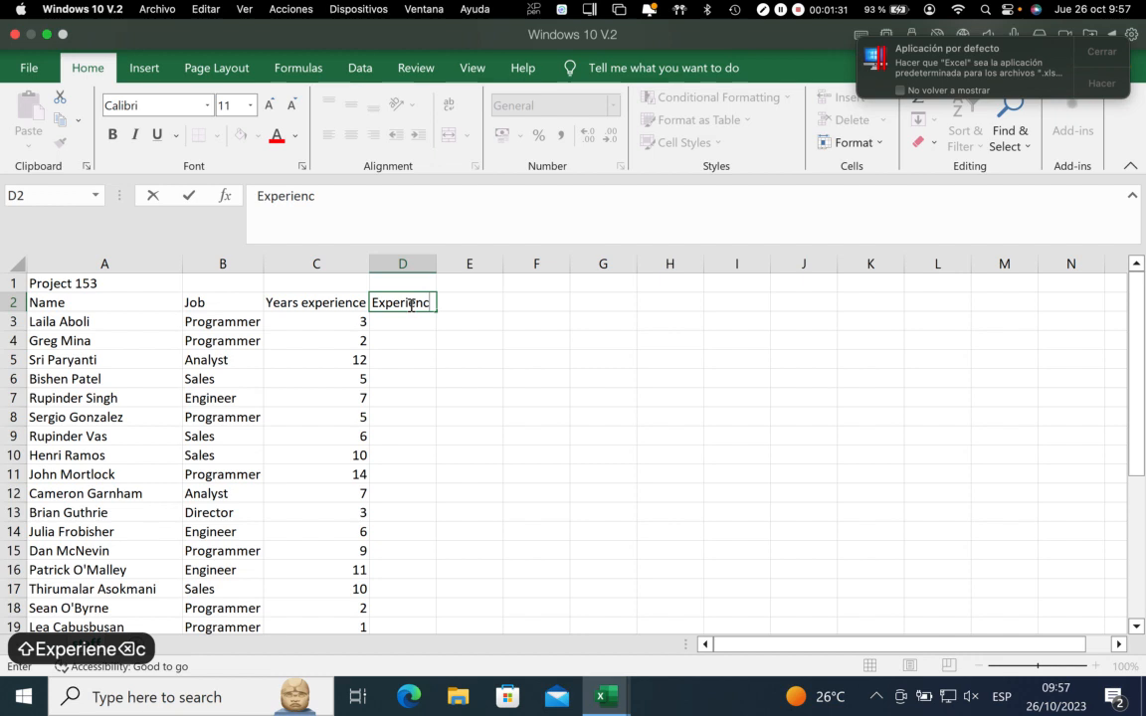
{"action": "type", "text": "e"}
{"action": "key", "text": "Return"}
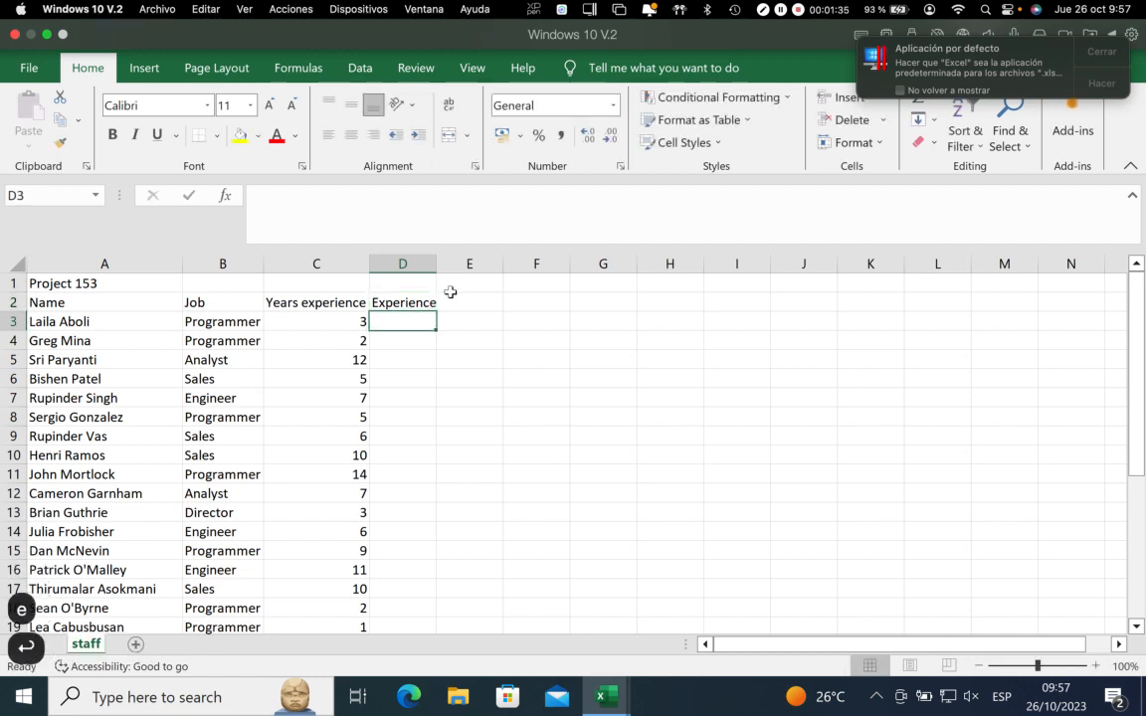
{"action": "type", "text": "e"}
{"action": "key", "text": "BackSpace"}
{"action": "type", "text": "="}
{"action": "key", "text": "BackSpace"}
{"action": "key", "text": "BackSpace"}
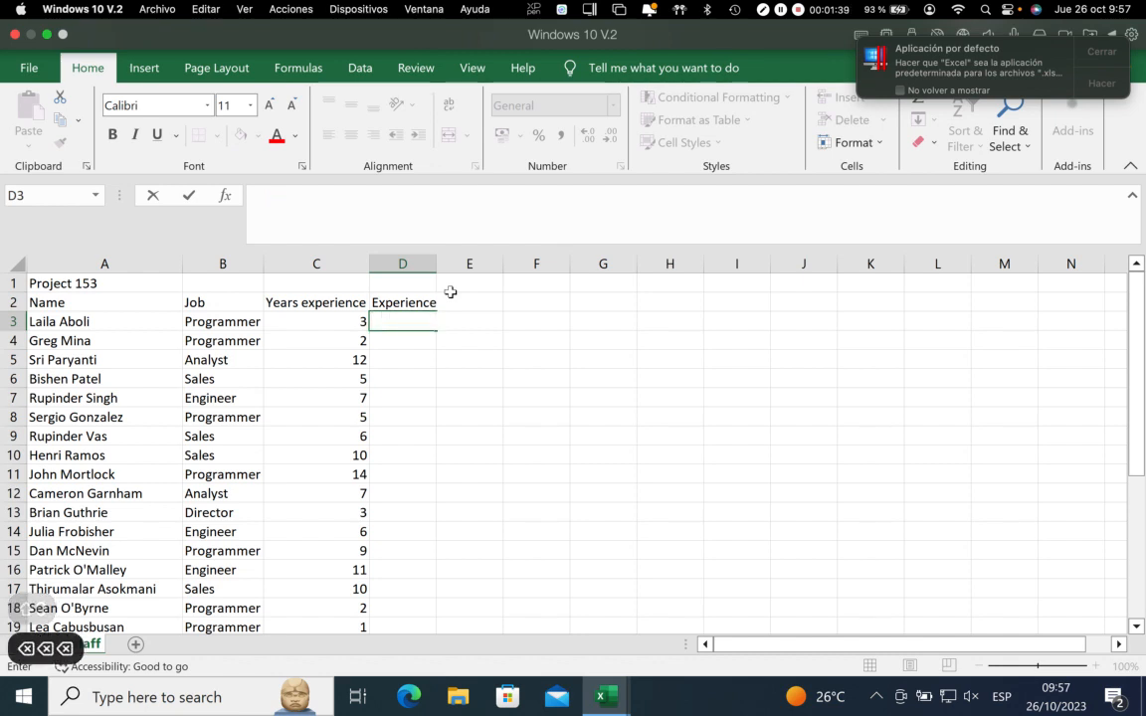
{"action": "type", "text": "=if("}
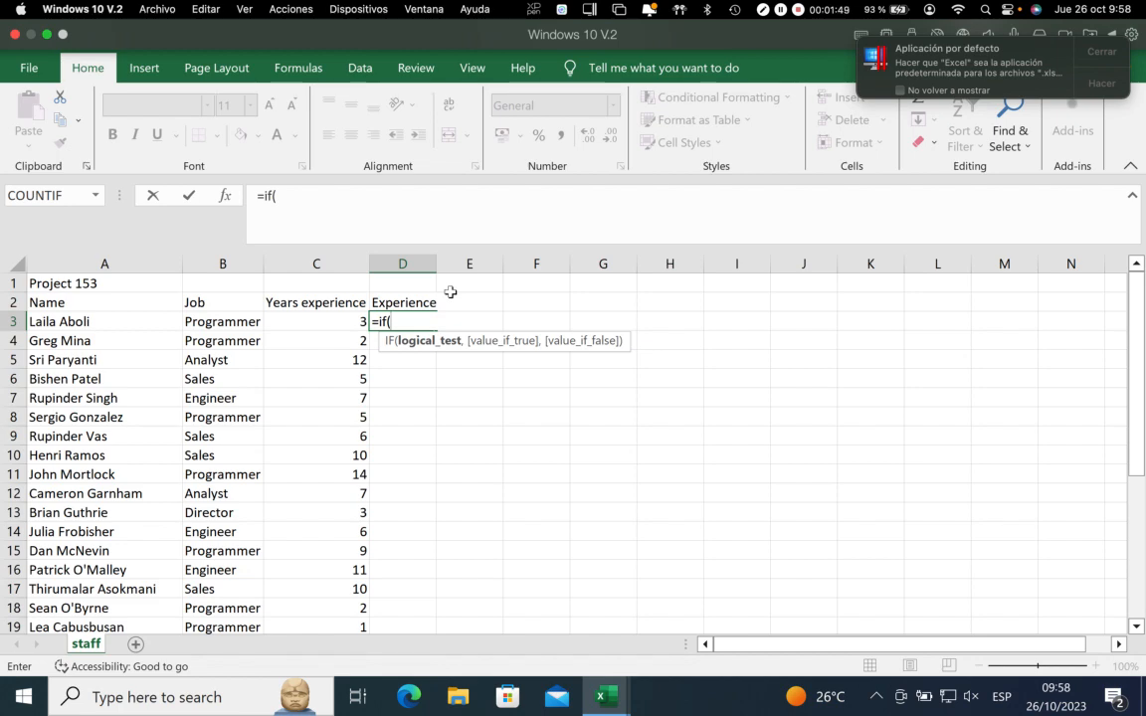
{"action": "key", "text": "Escape"}
Examine the years of experience column and the experience criteria listed below the staff table
{"action": "scroll", "coordinate": [356, 391], "scroll_direction": "down", "scroll_amount": 16}
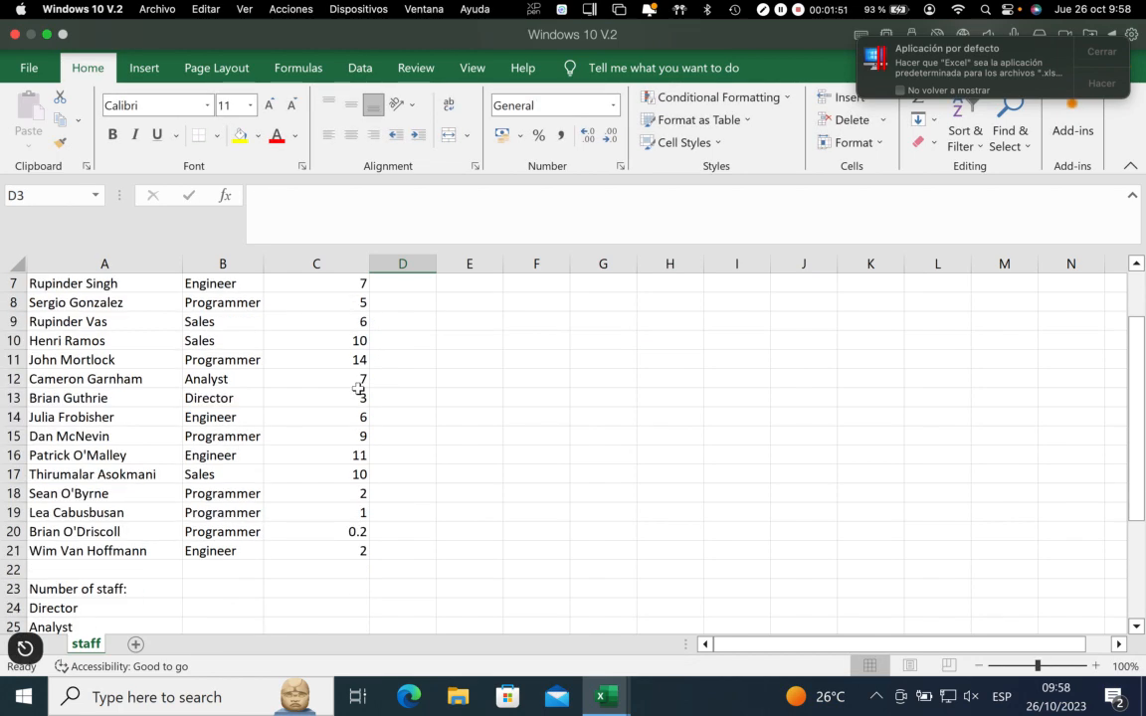
{"action": "scroll", "coordinate": [350, 394], "scroll_direction": "up", "scroll_amount": 16}
{"action": "scroll", "coordinate": [218, 486], "scroll_direction": "down", "scroll_amount": 9}
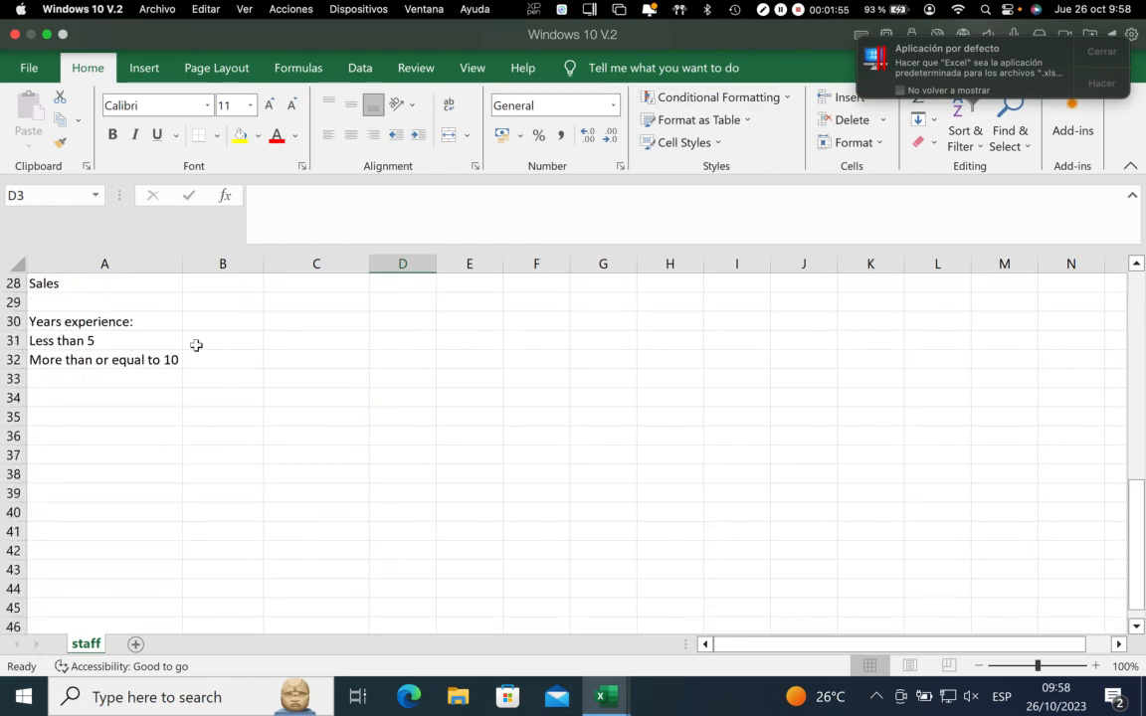
{"action": "scroll", "coordinate": [302, 379], "scroll_direction": "up", "scroll_amount": 9}
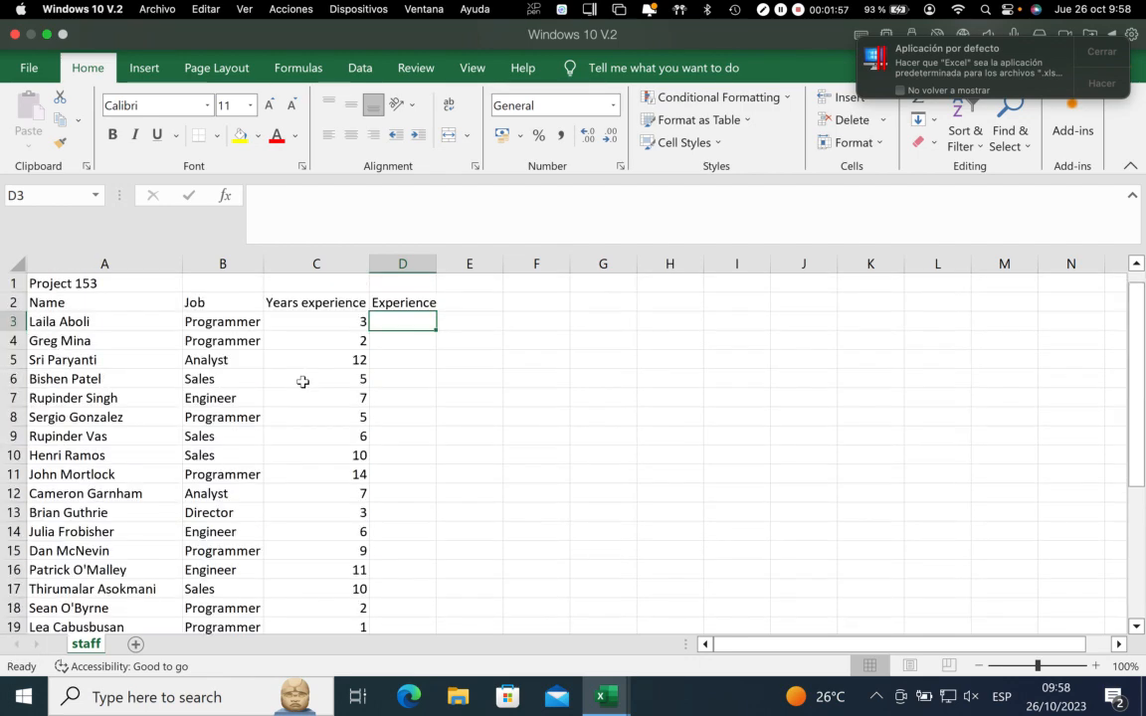
{"action": "scroll", "coordinate": [303, 382], "scroll_direction": "down", "scroll_amount": 13}
{"action": "scroll", "coordinate": [302, 382], "scroll_direction": "down", "scroll_amount": 16}
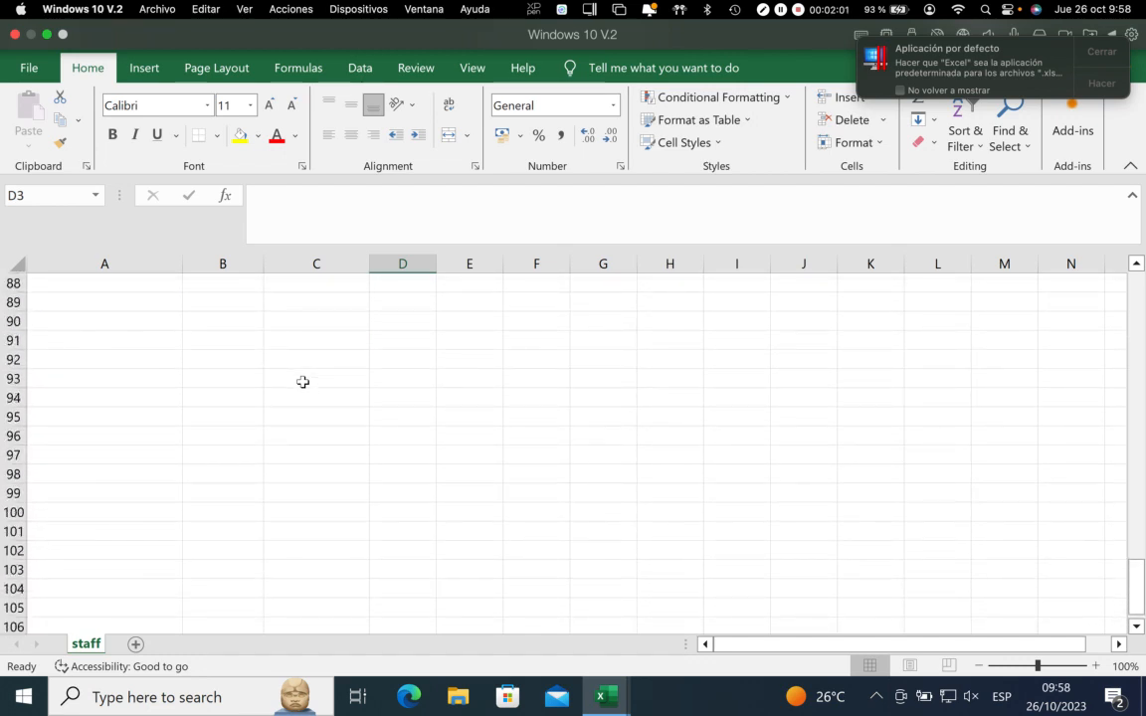
{"action": "scroll", "coordinate": [298, 387], "scroll_direction": "up", "scroll_amount": 20}
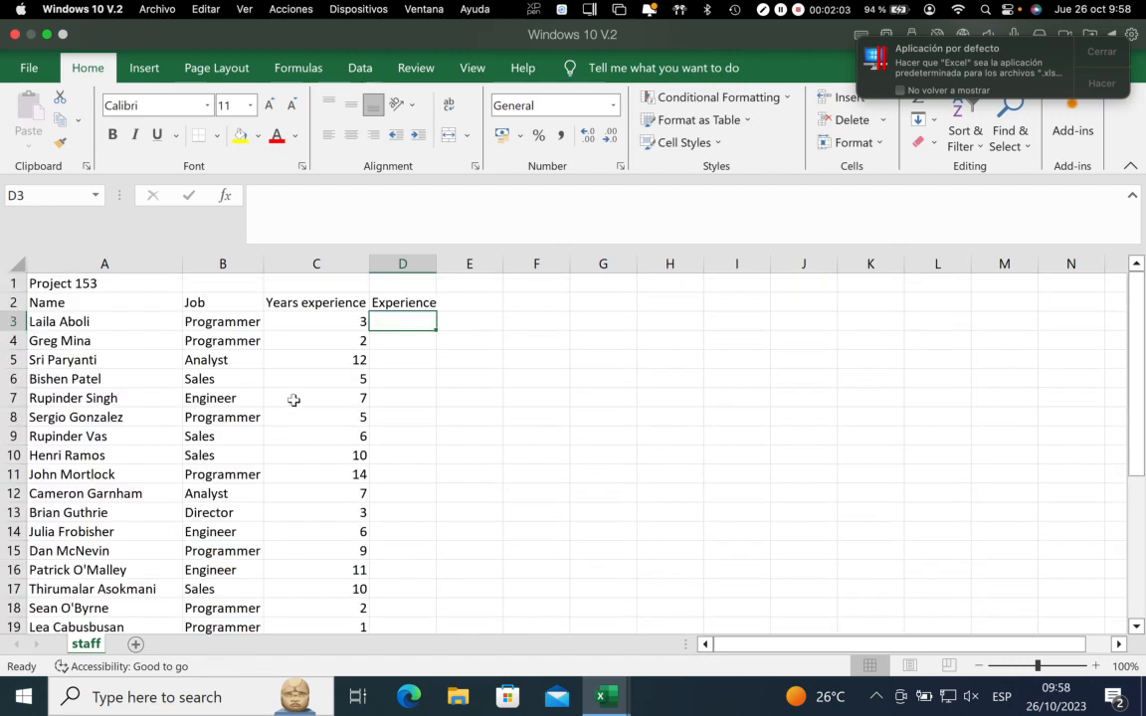
Begin an IF formula in cell D3 with the logical test C3<=5
{"action": "type", "text": "="}
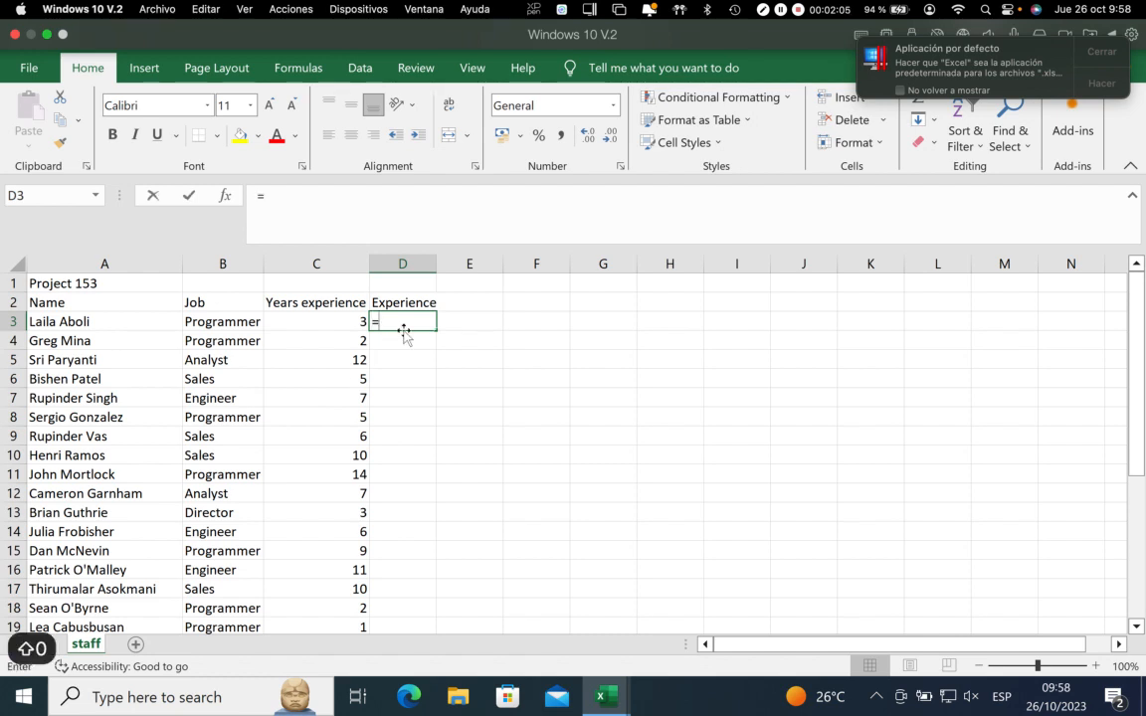
{"action": "type", "text": "if("}
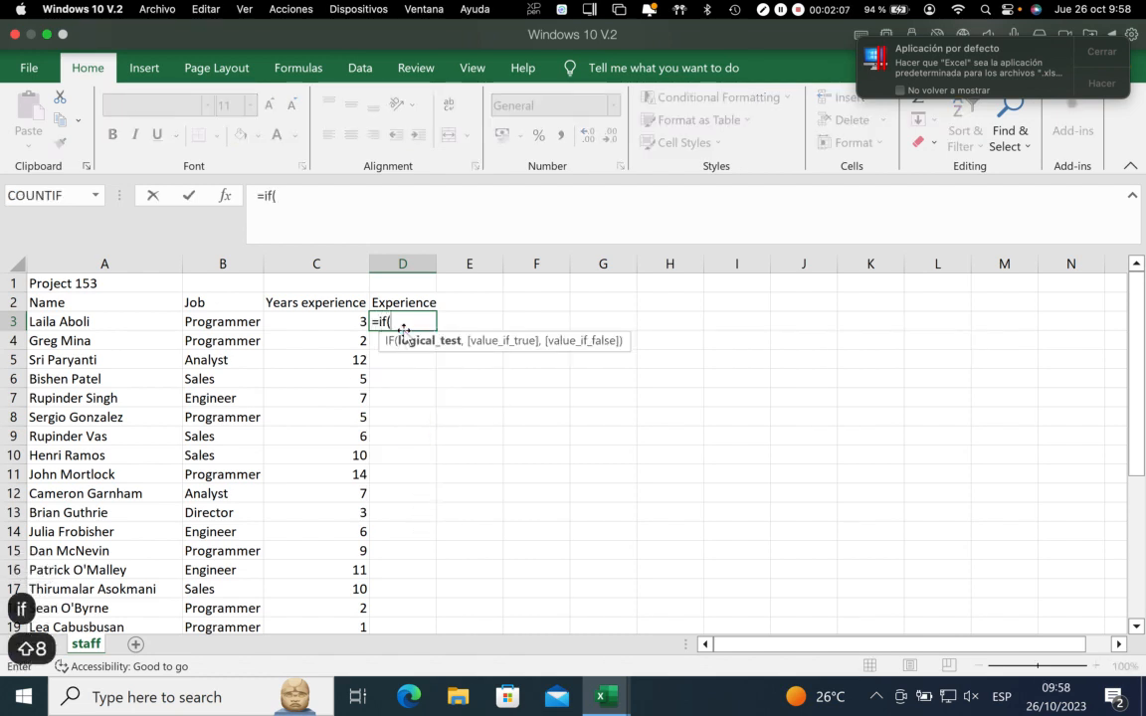
{"action": "left_click", "coordinate": [313, 323]}
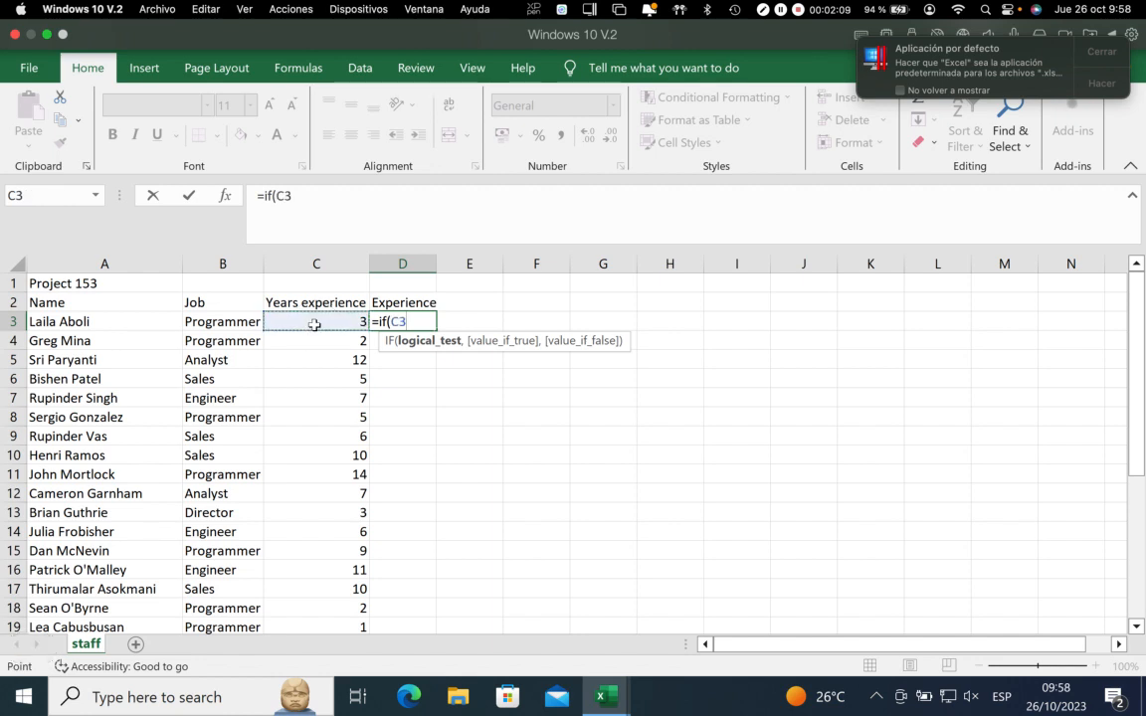
{"action": "type", "text": "<"}
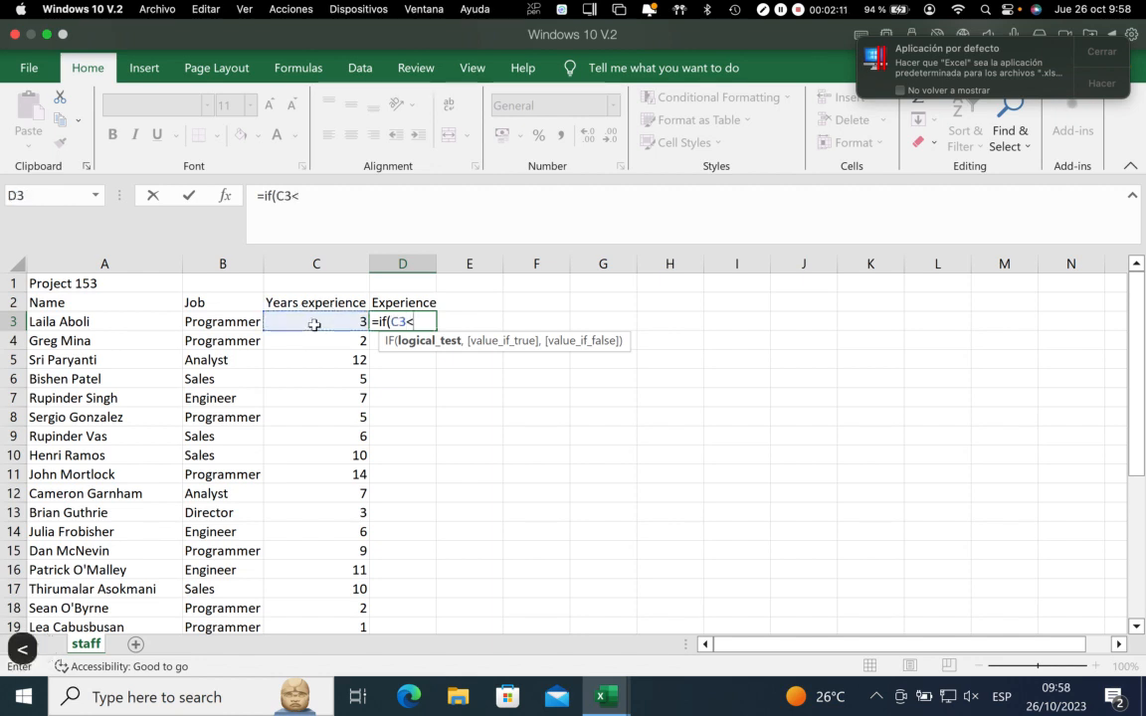
{"action": "type", "text": "=5"}
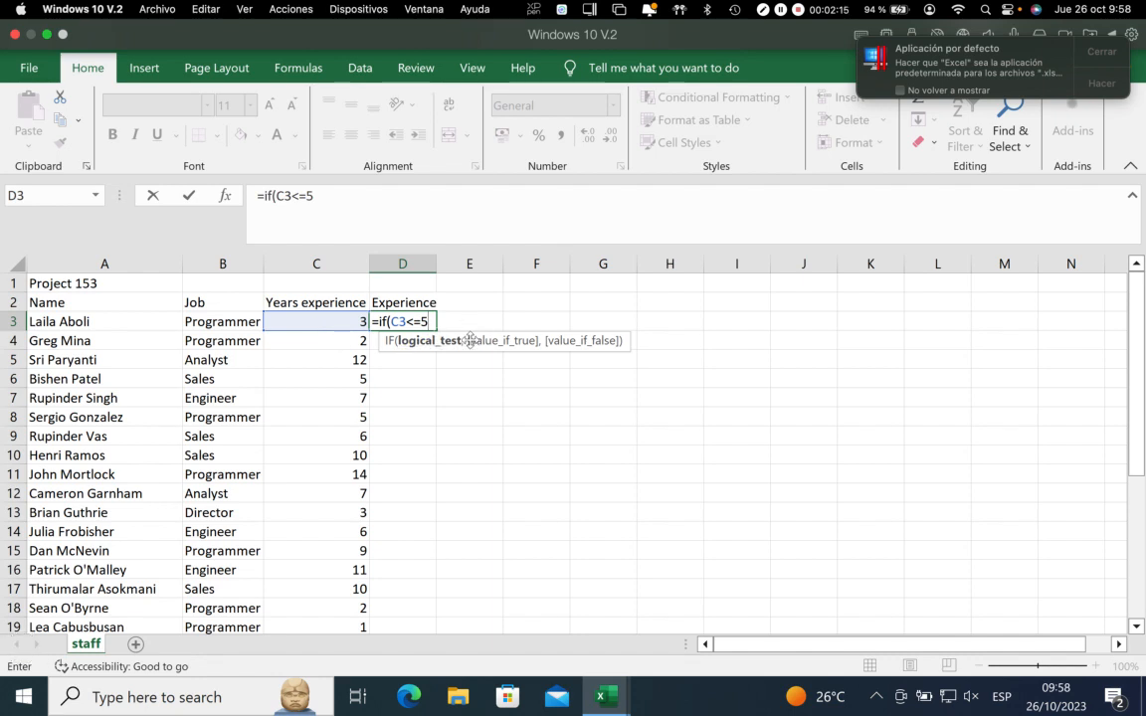
{"action": "type", "text": ","}
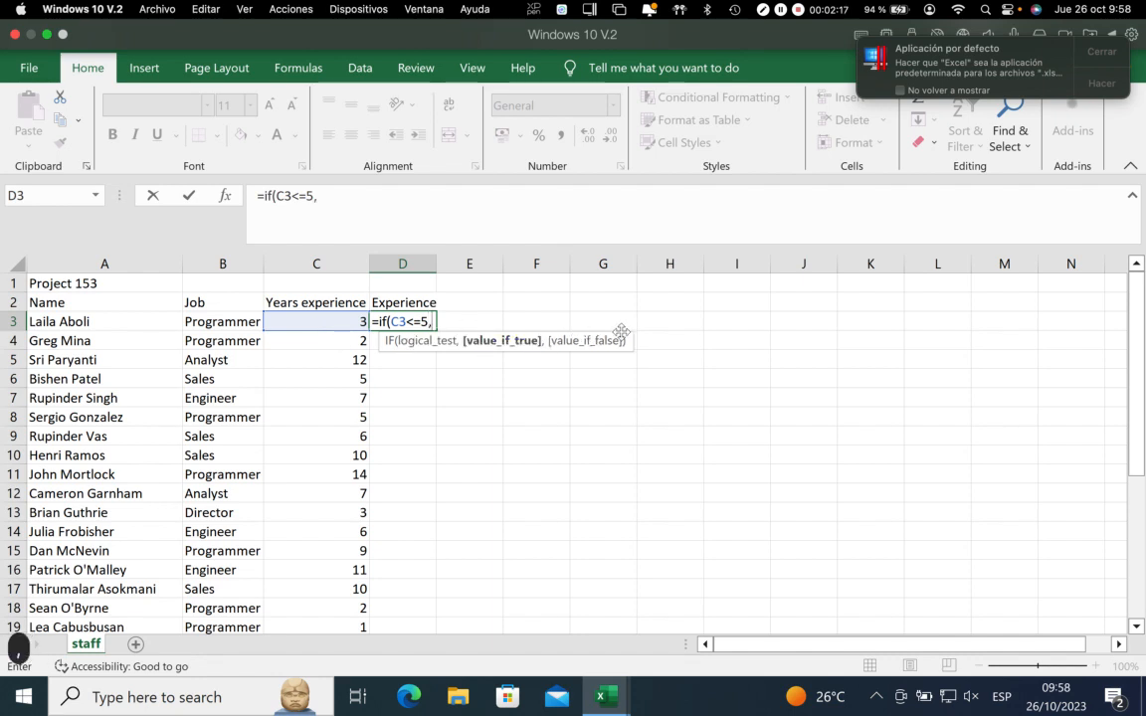
{"action": "type", "text": "\""}
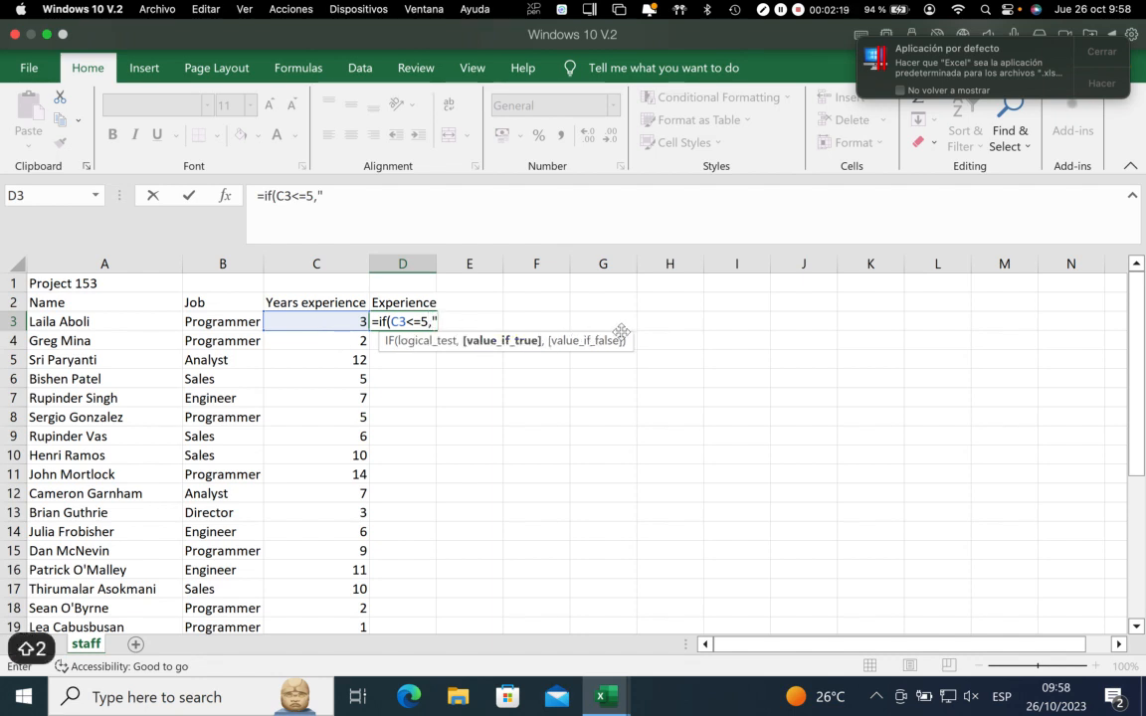
{"action": "type", "text": "Not exper"}
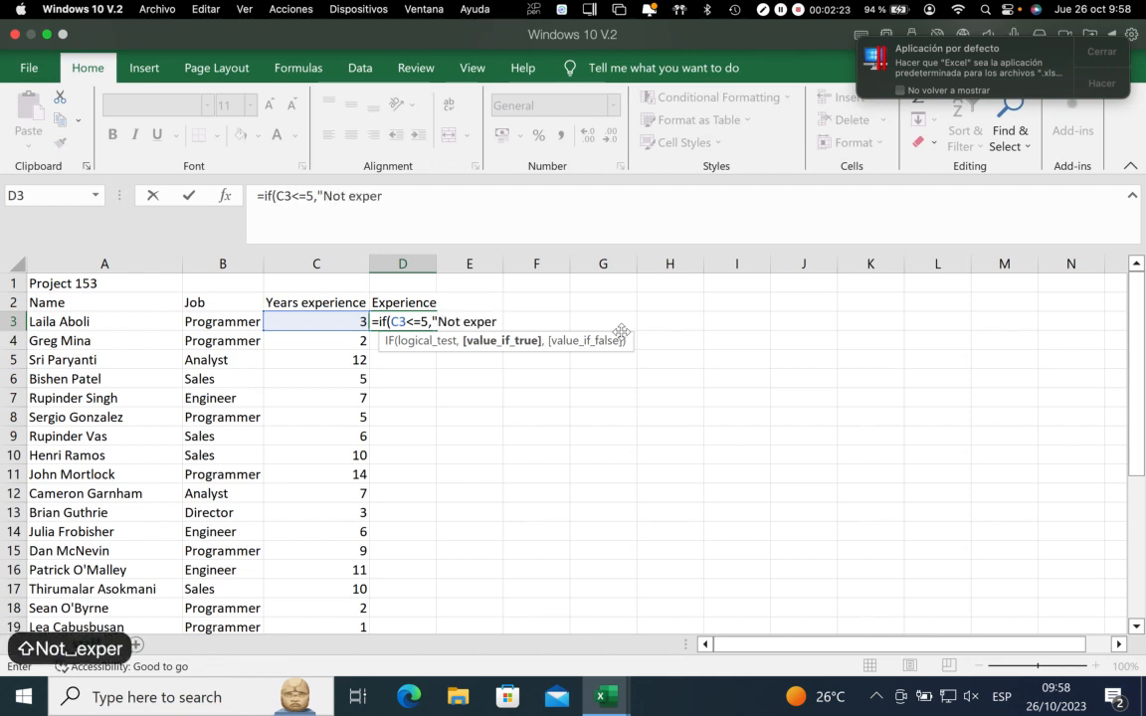
Add "Not experienced" as the value if true in the D3 IF formula
{"action": "key", "text": "BackSpace"}
{"action": "key", "text": "BackSpace"}
{"action": "type", "text": "erienced\""}
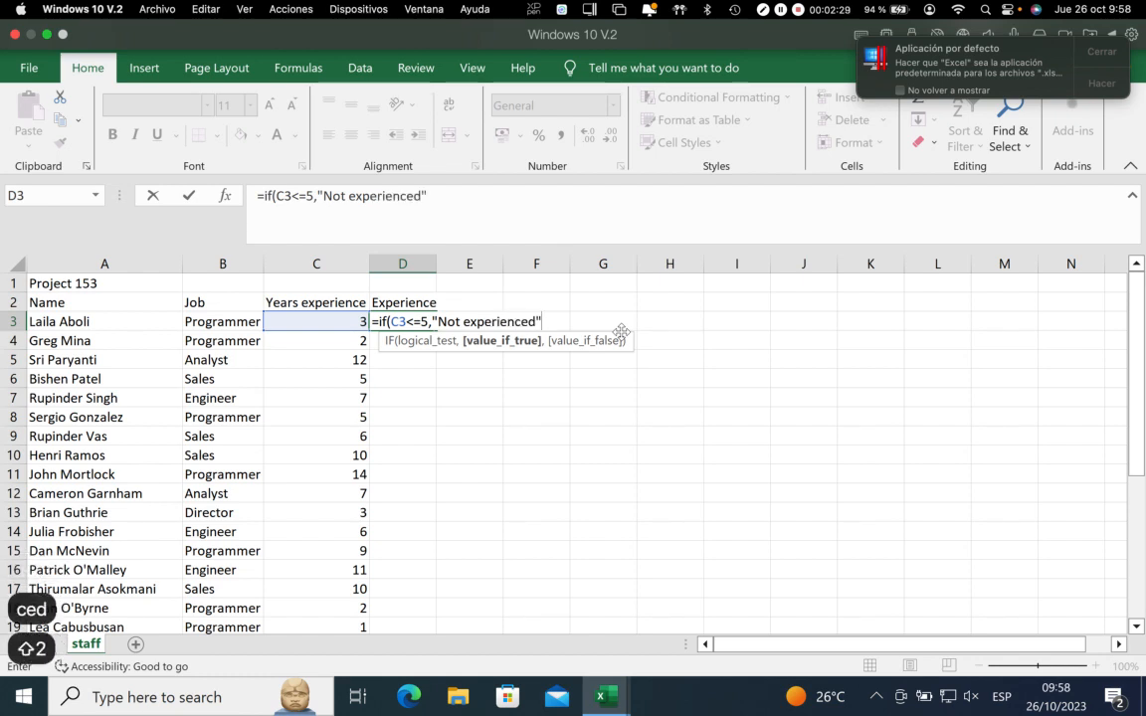
{"action": "type", "text": ","}
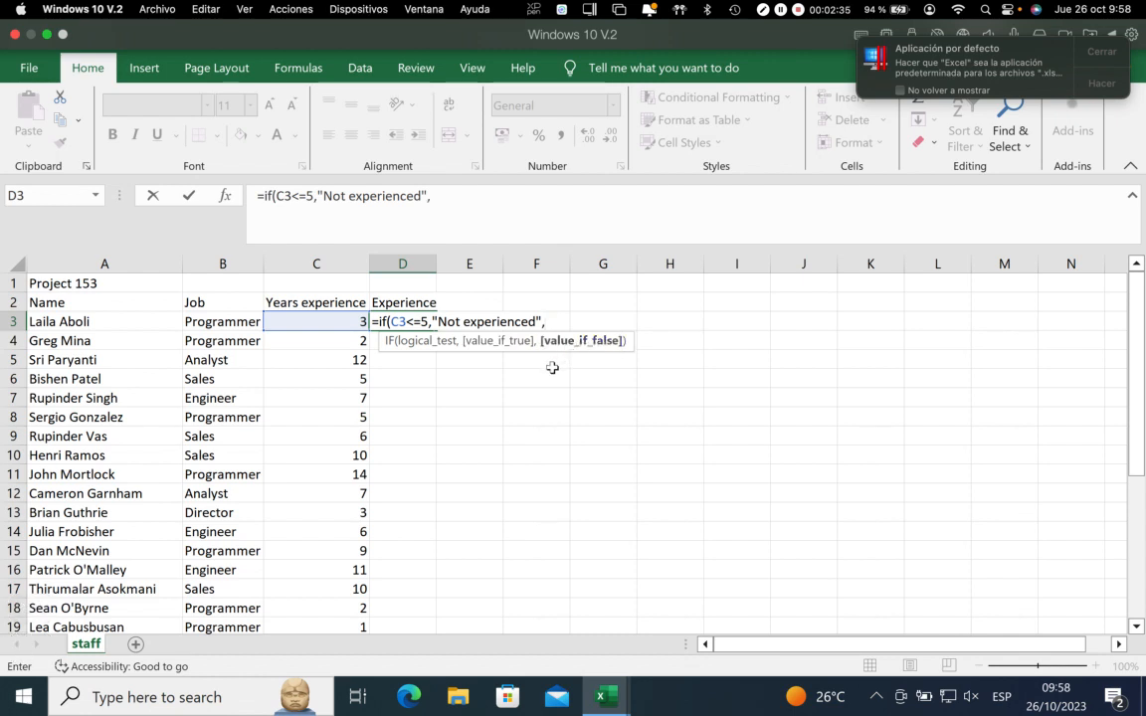
{"action": "type", "text": "="}
Nest a second IF as the value if false in the D3 formula, with the logical test C3>=10
{"action": "key", "text": "BackSpace"}
{"action": "type", "text": "if("}
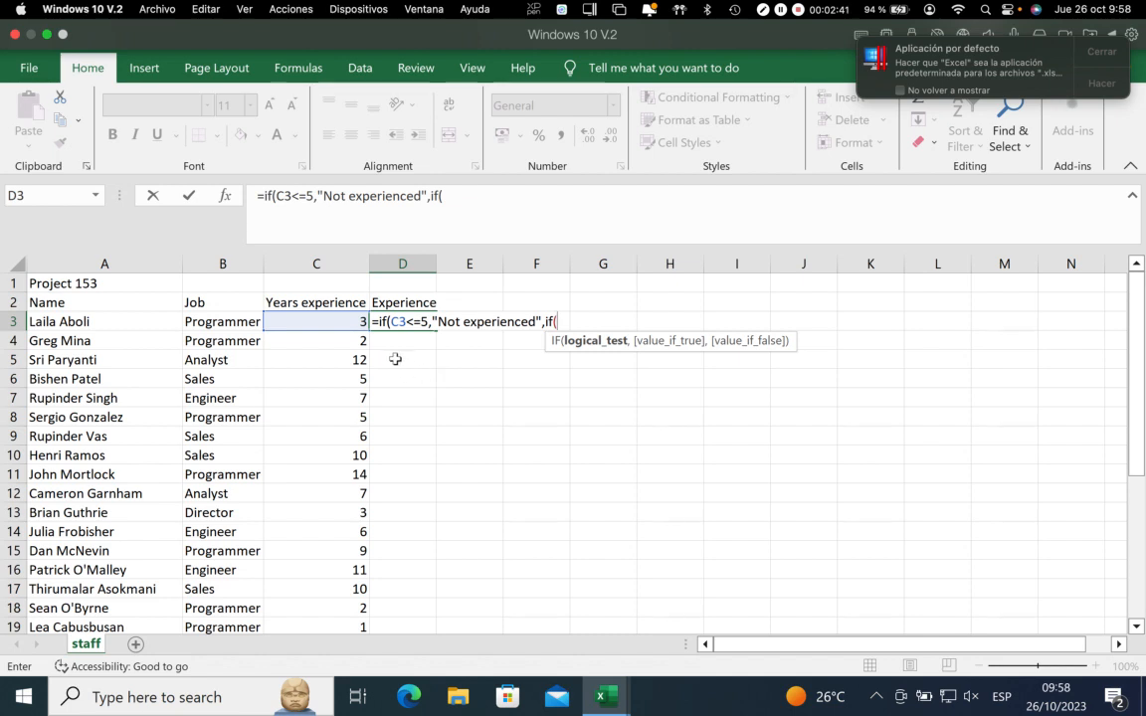
{"action": "left_click", "coordinate": [339, 319]}
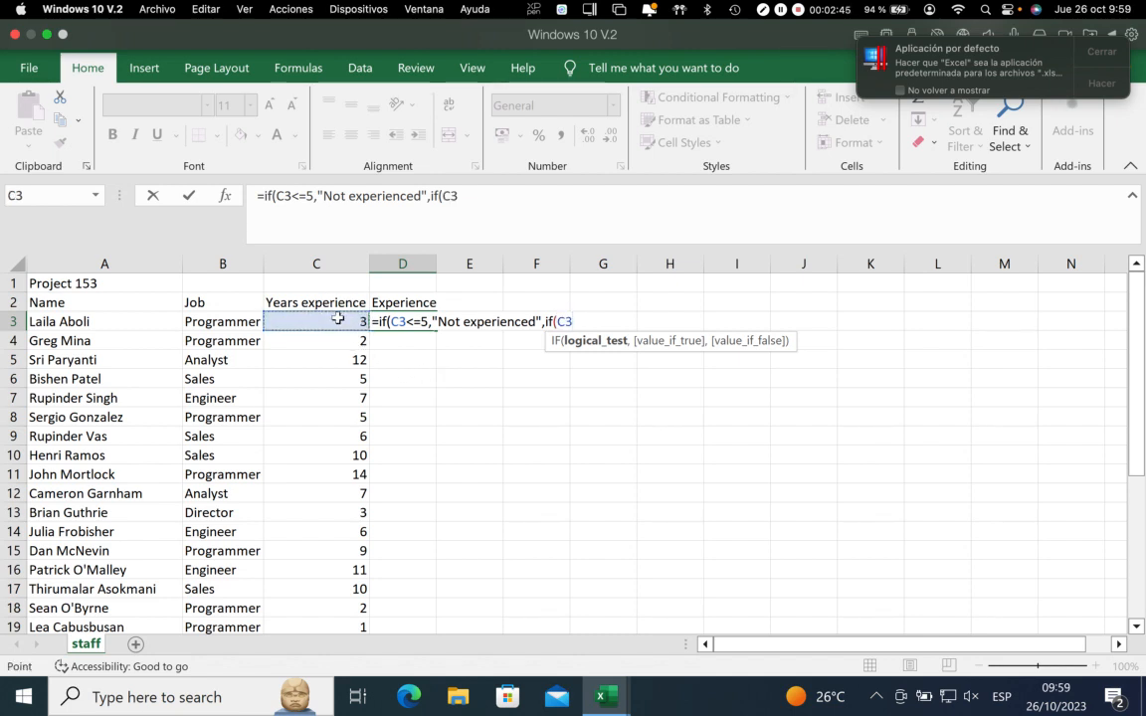
{"action": "type", "text": ">"}
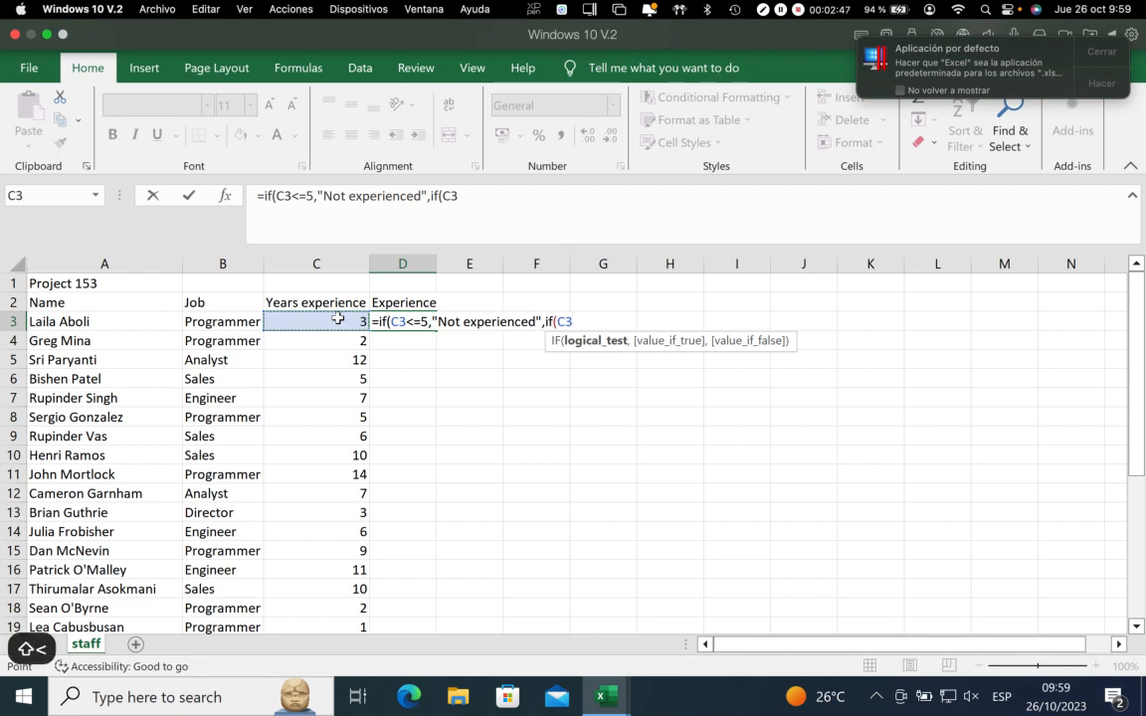
{"action": "type", "text": "=10"}
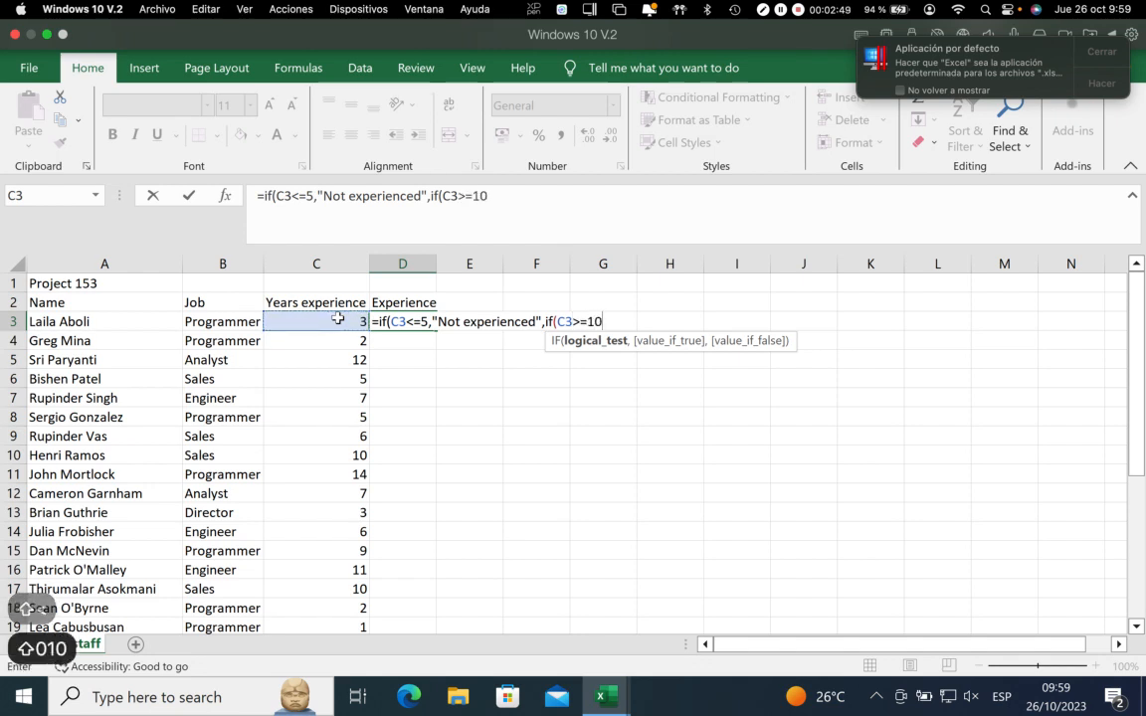
{"action": "type", "text": ",\""}
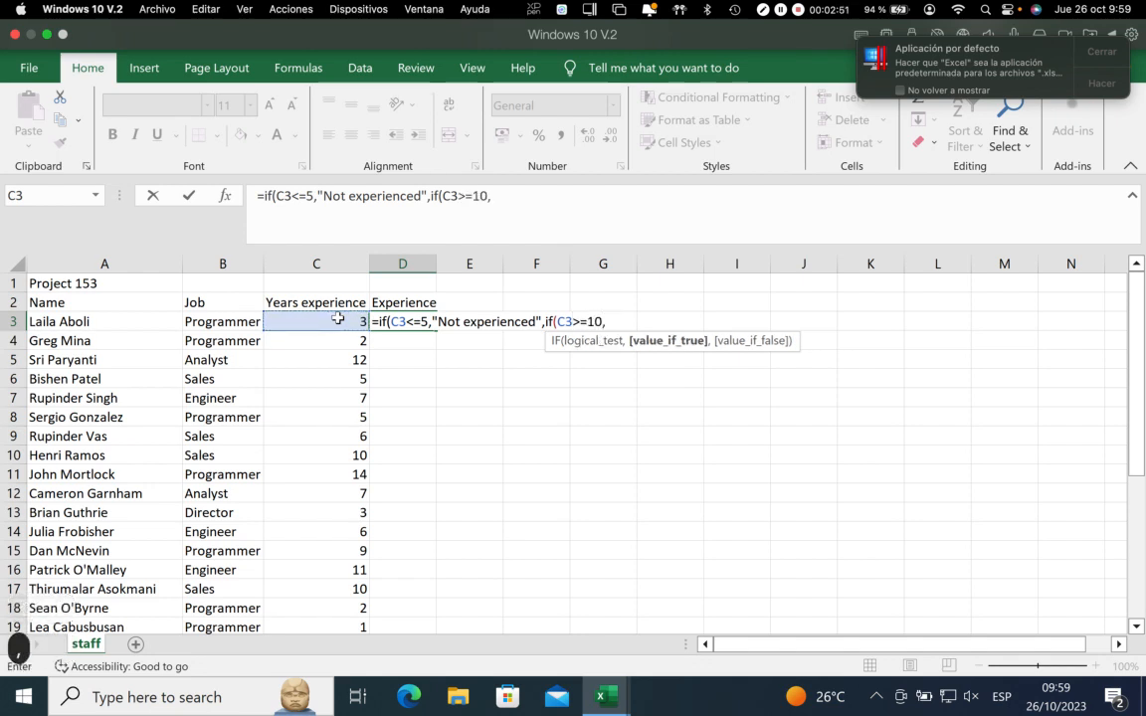
{"action": "type", "text": "Ver"}
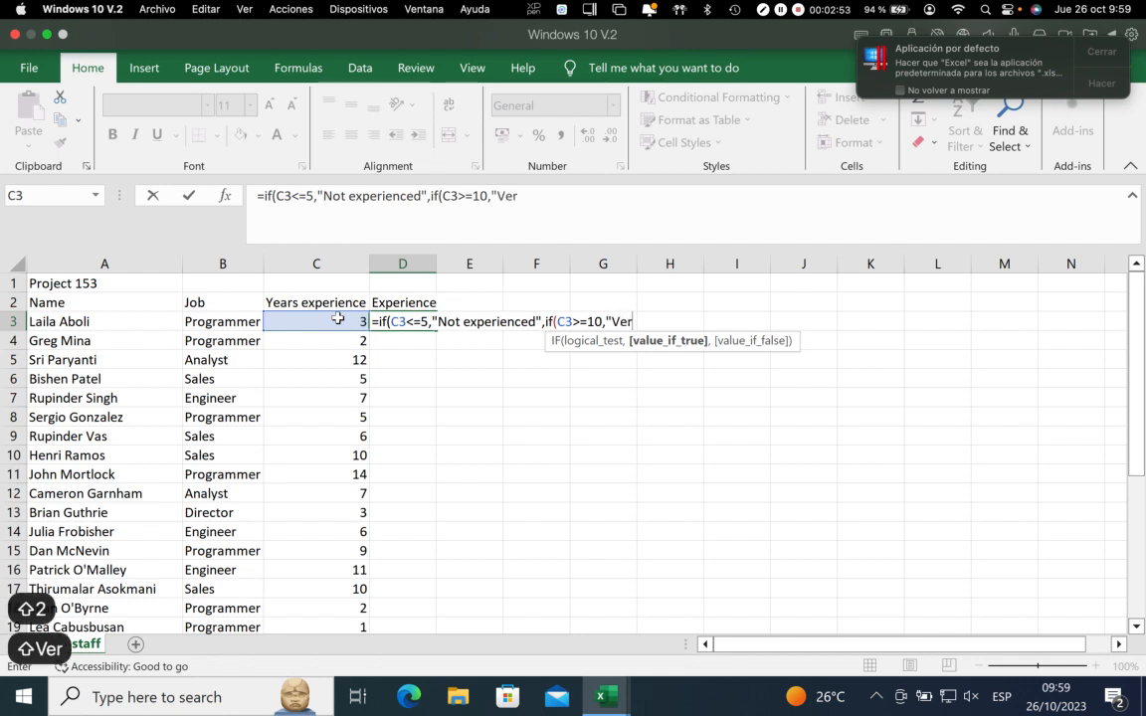
{"action": "type", "text": "y expe"}
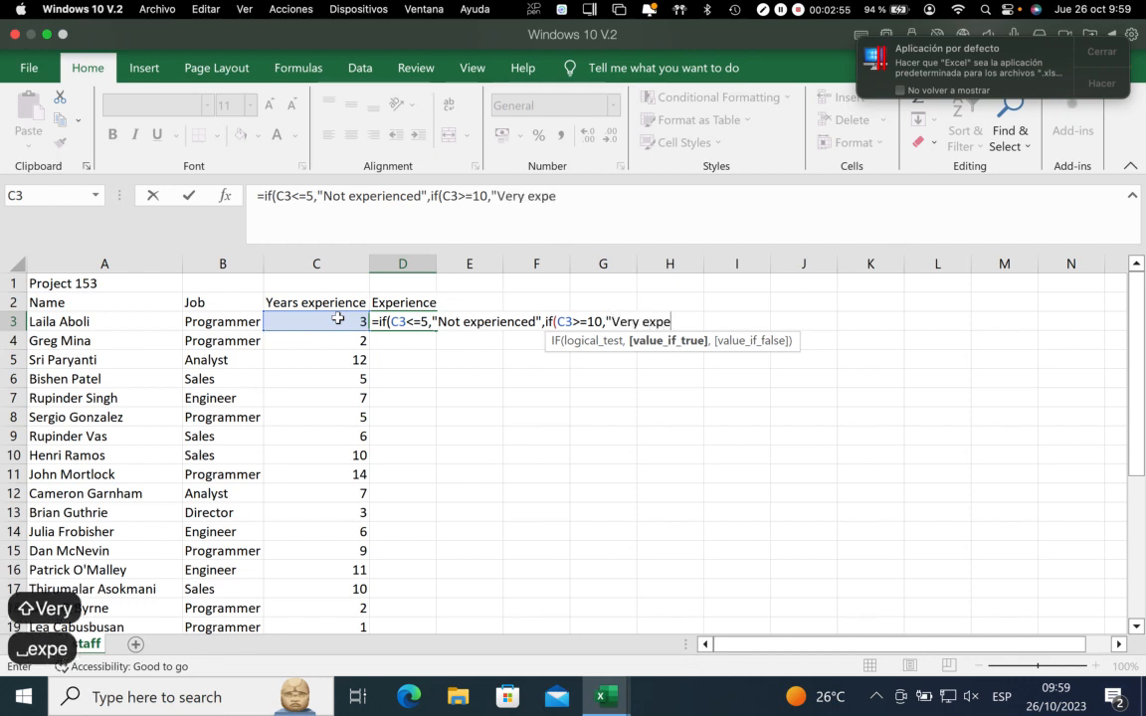
{"action": "type", "text": "rienced"}
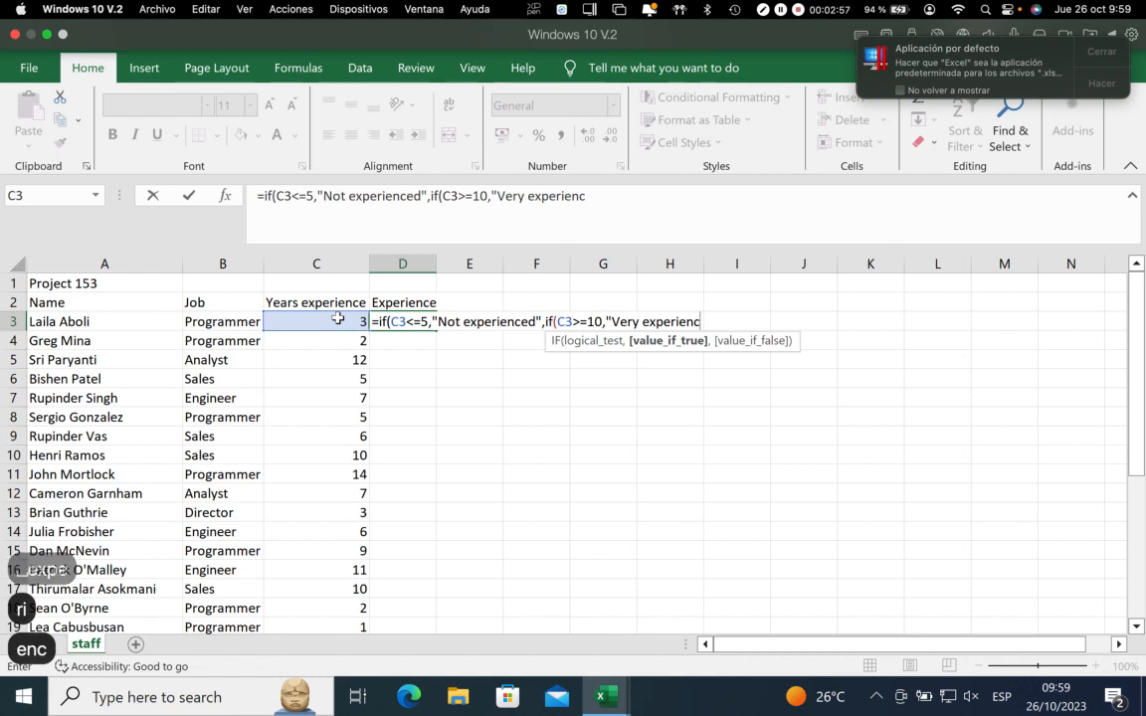
{"action": "type", "text": "\""}
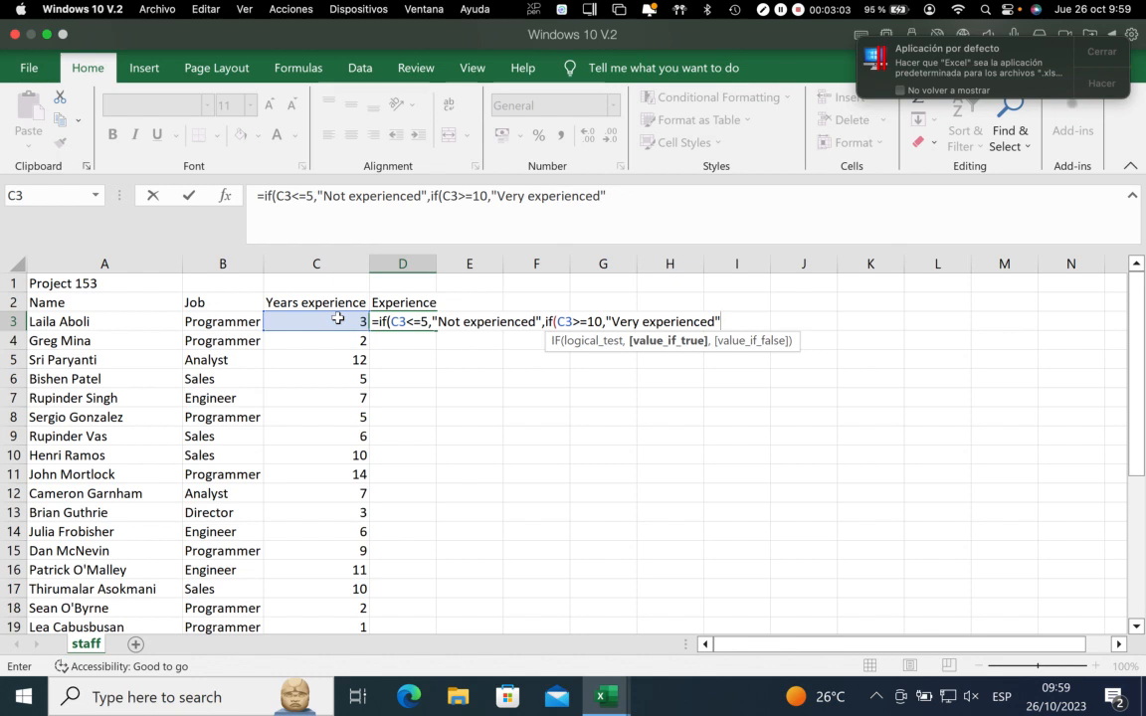
{"action": "type", "text": ","}
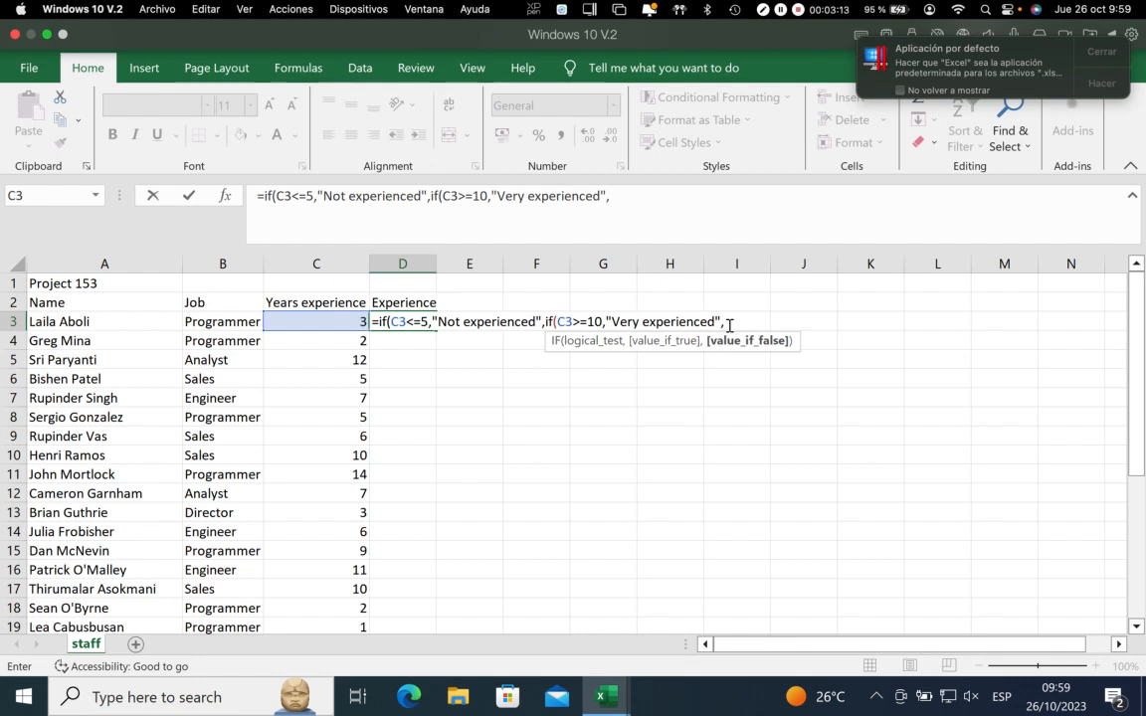
Add "Experienced" as the nested IF's value if false and complete the formula in D3
{"action": "key", "text": "shift+2"}
{"action": "type", "text": "Ex"}
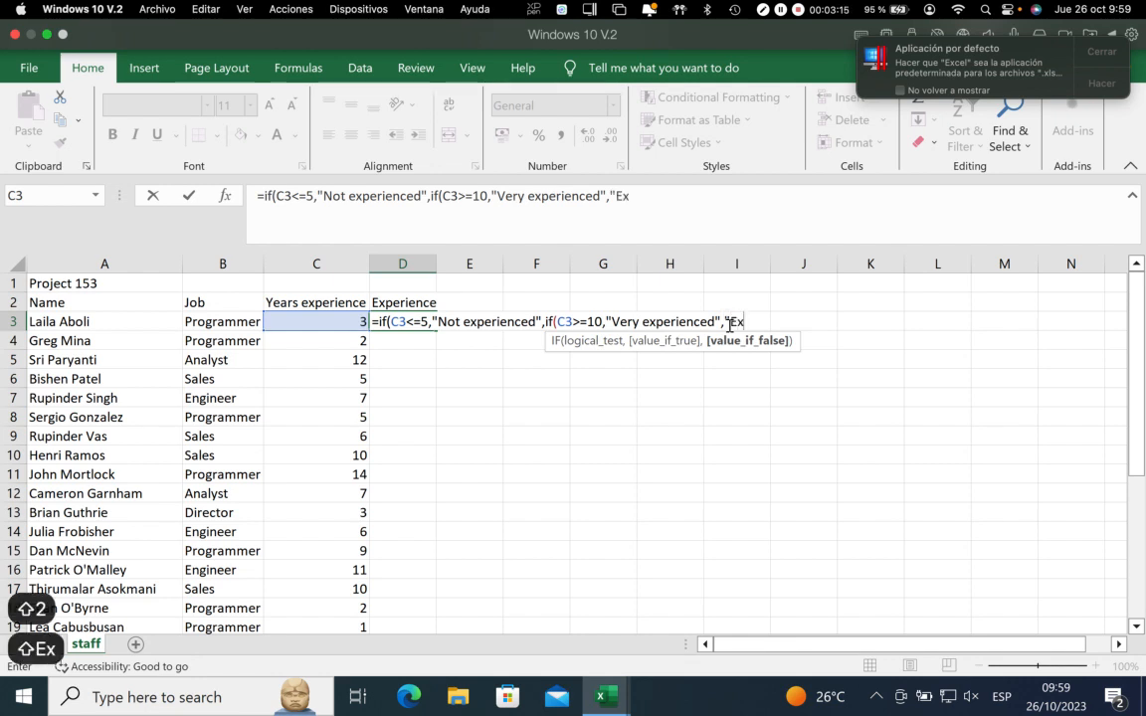
{"action": "type", "text": "peri"}
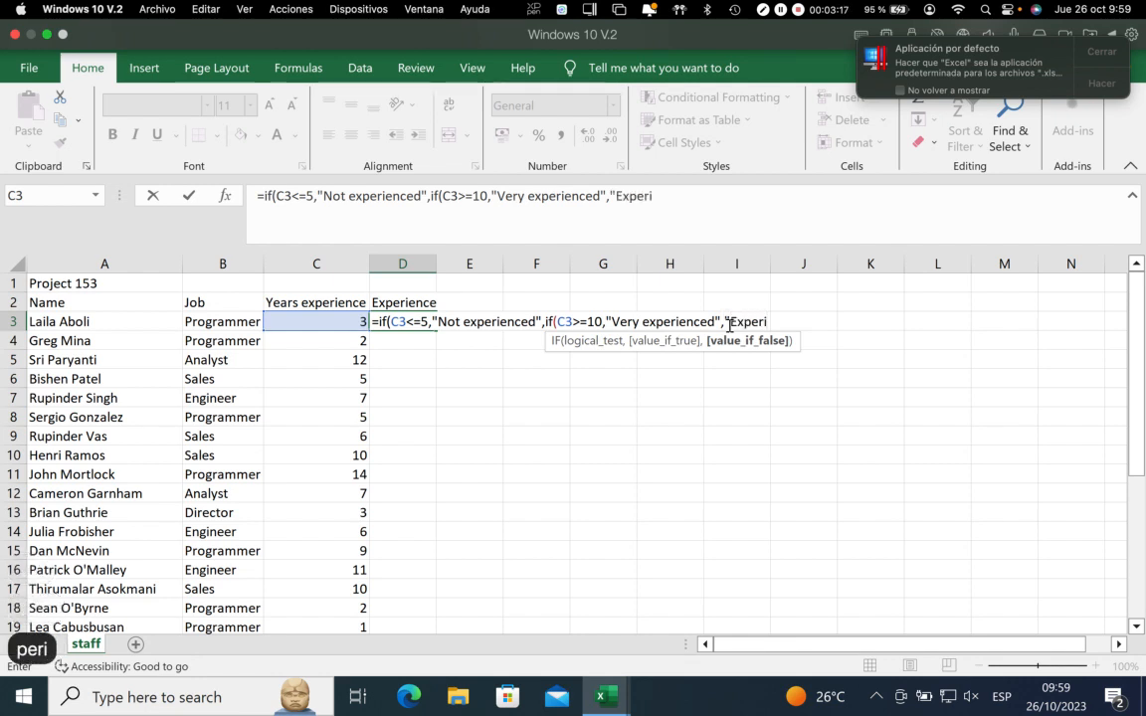
{"action": "type", "text": "enced"}
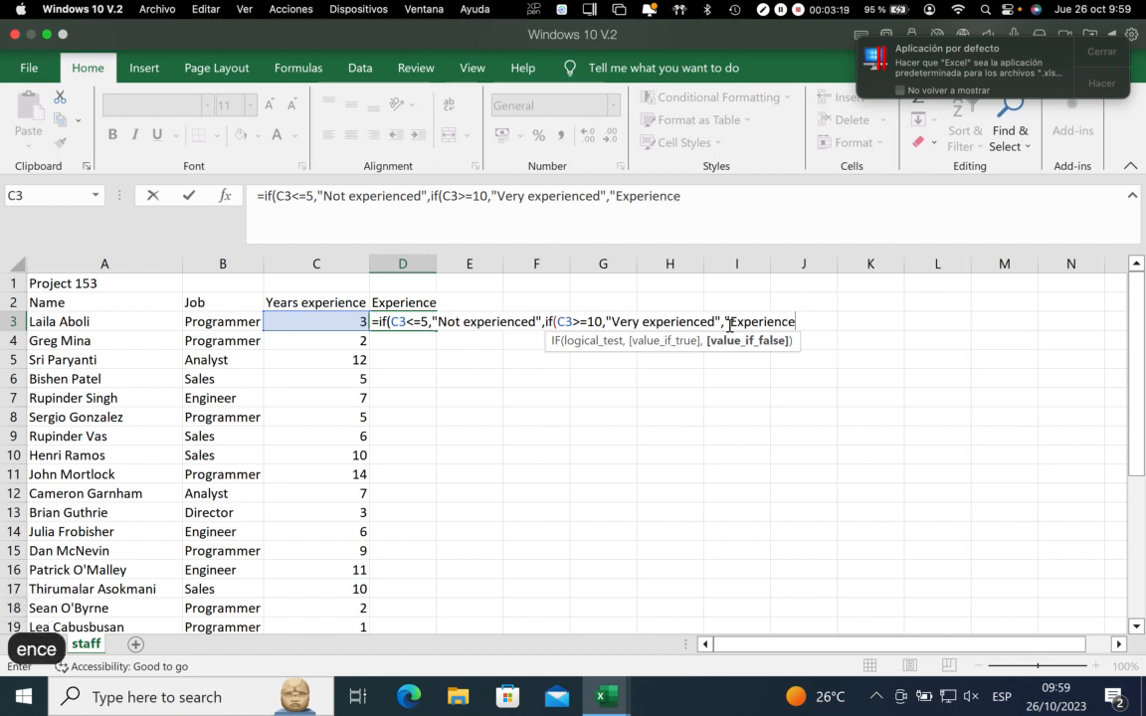
{"action": "type", "text": "\""}
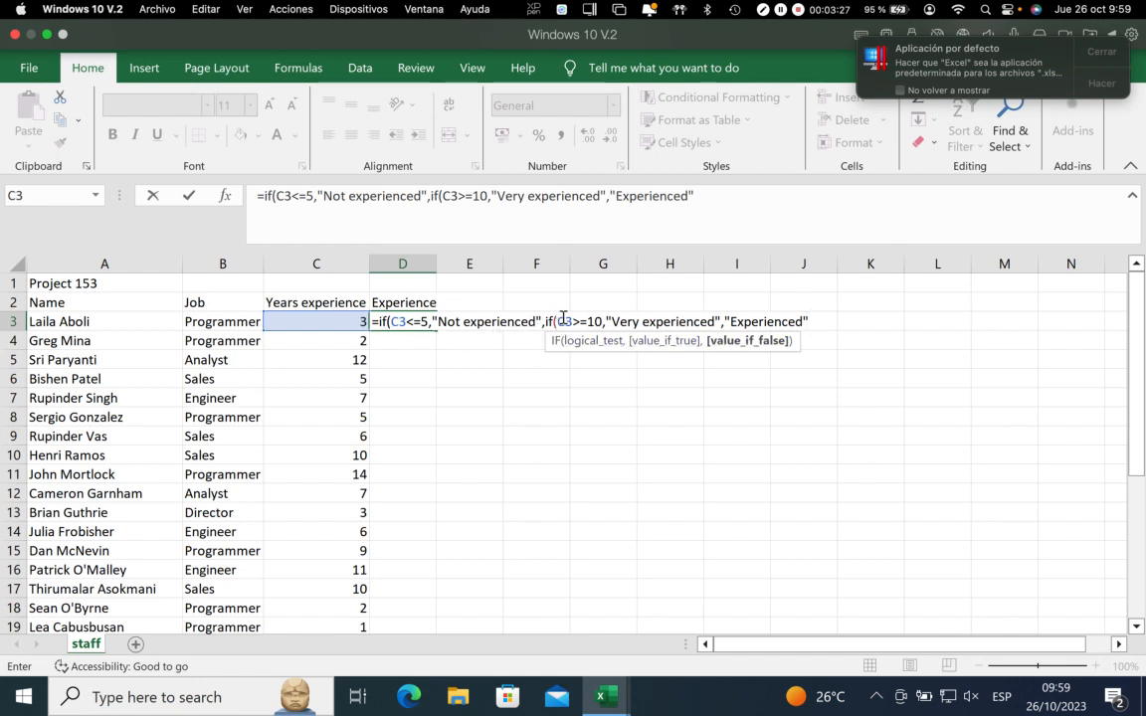
{"action": "type", "text": "))"}
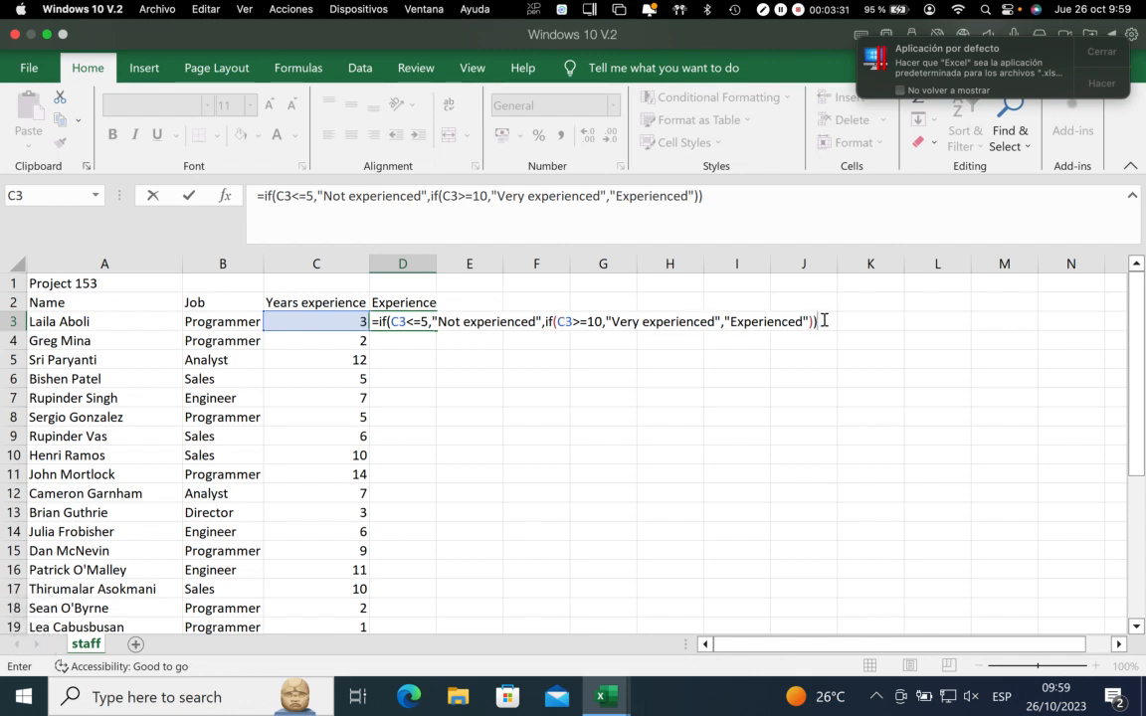
{"action": "key", "text": "Return"}
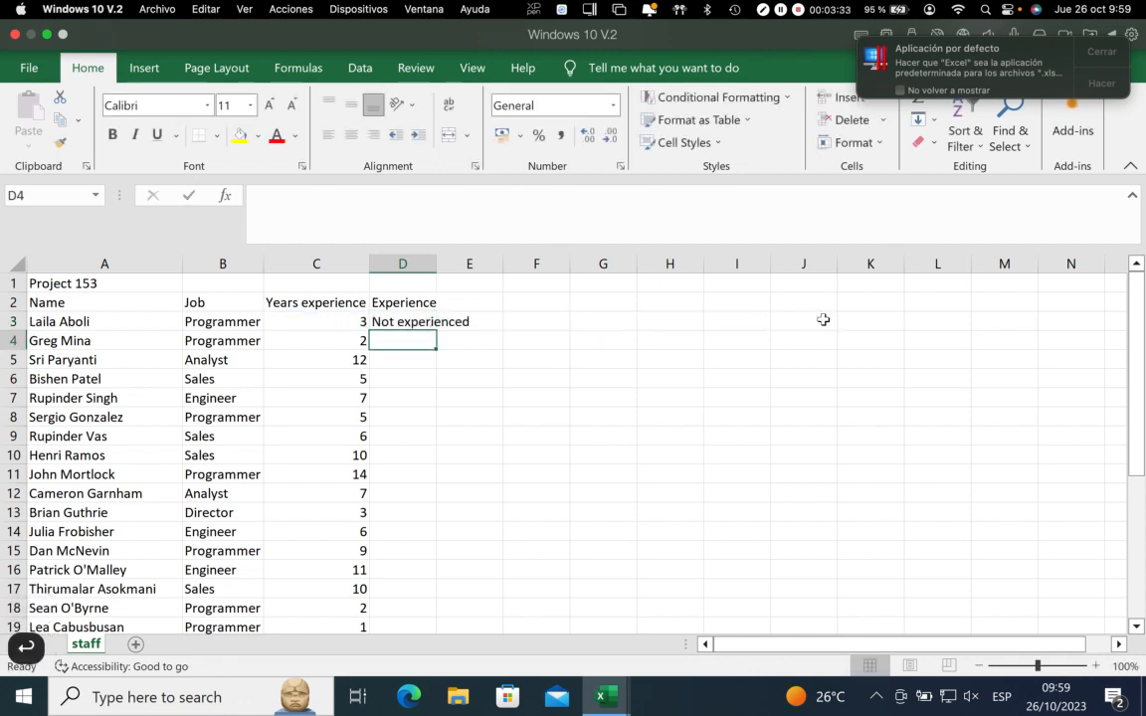
Fill the D3 formula down through D21 and fit column D's width to its contents
{"action": "left_click", "coordinate": [403, 322]}
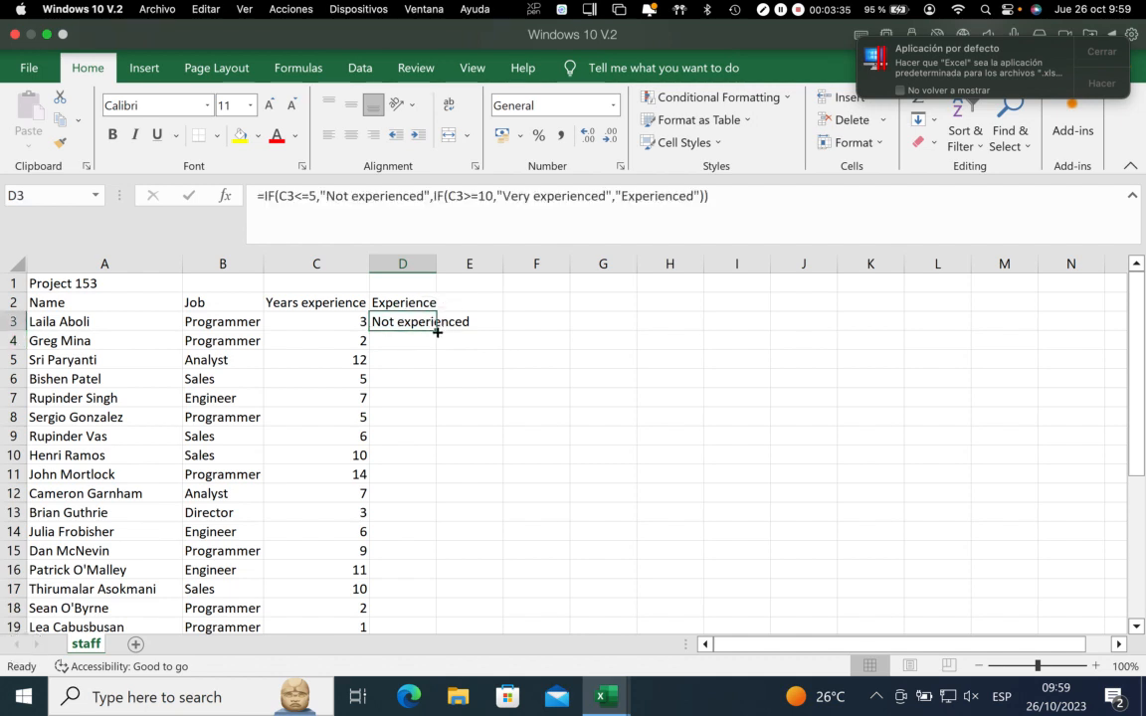
{"action": "left_click_drag", "start_coordinate": [437, 333], "coordinate": [403, 593]}
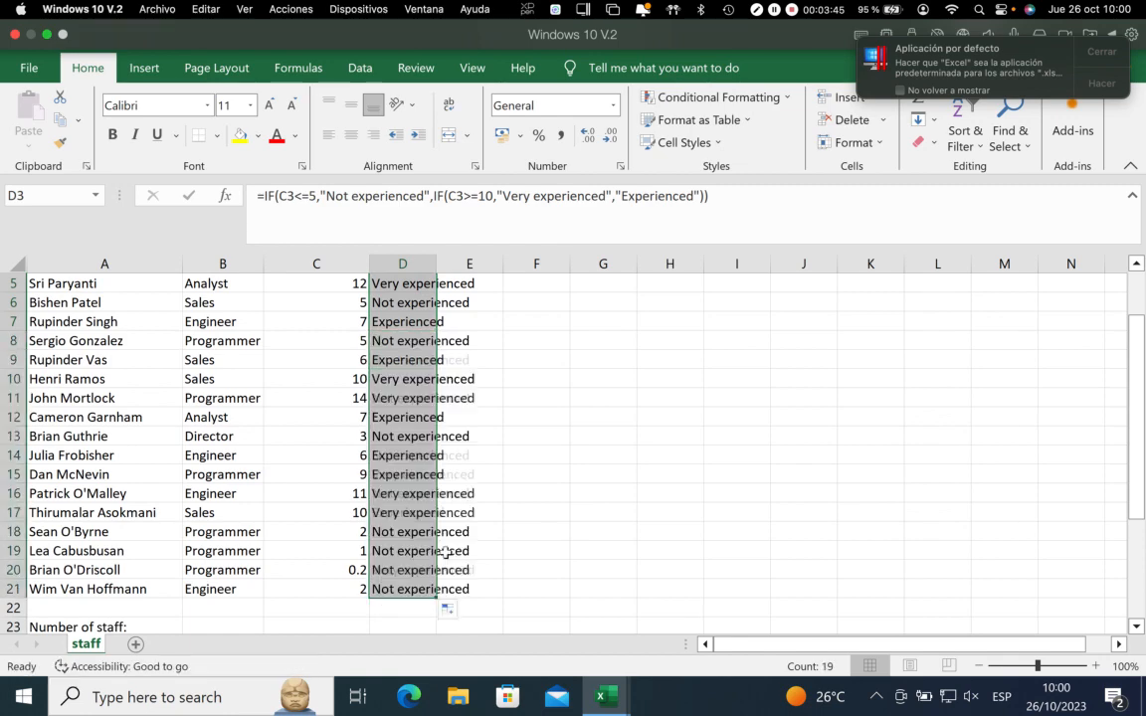
{"action": "double_click", "coordinate": [435, 262]}
{"action": "scroll", "coordinate": [504, 339], "scroll_direction": "up", "scroll_amount": 2}
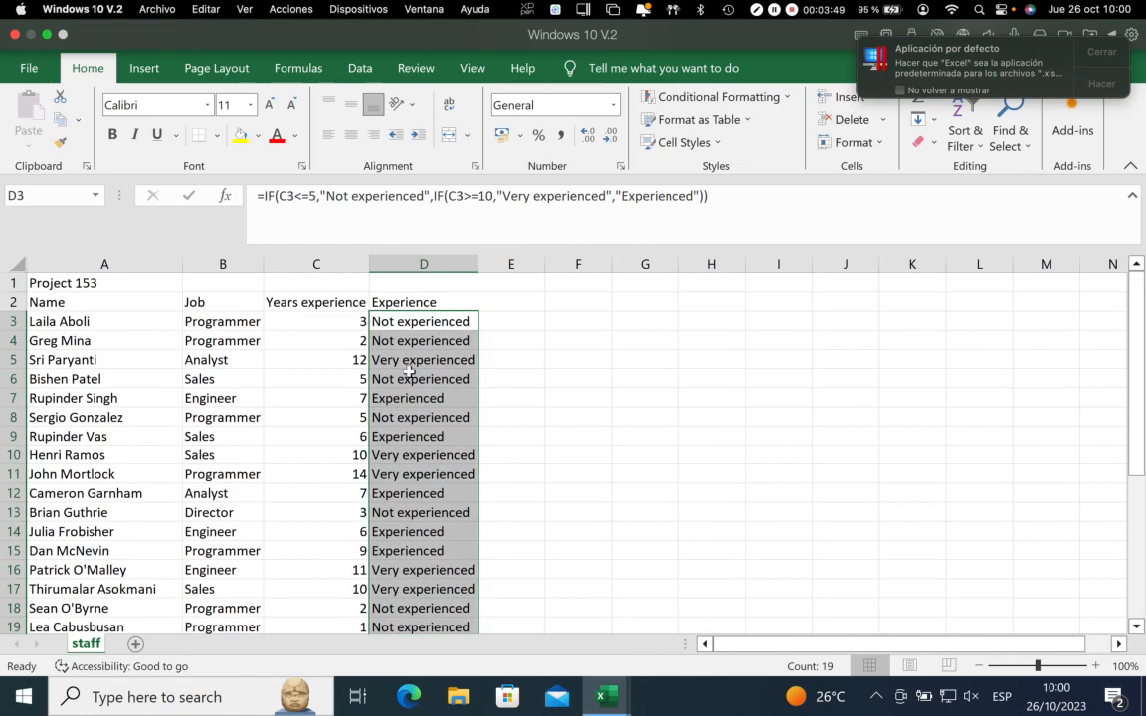
{"action": "scroll", "coordinate": [497, 467], "scroll_direction": "down", "scroll_amount": 1}
{"action": "left_click", "coordinate": [645, 454]}
{"action": "scroll", "coordinate": [473, 409], "scroll_direction": "up", "scroll_amount": 1}
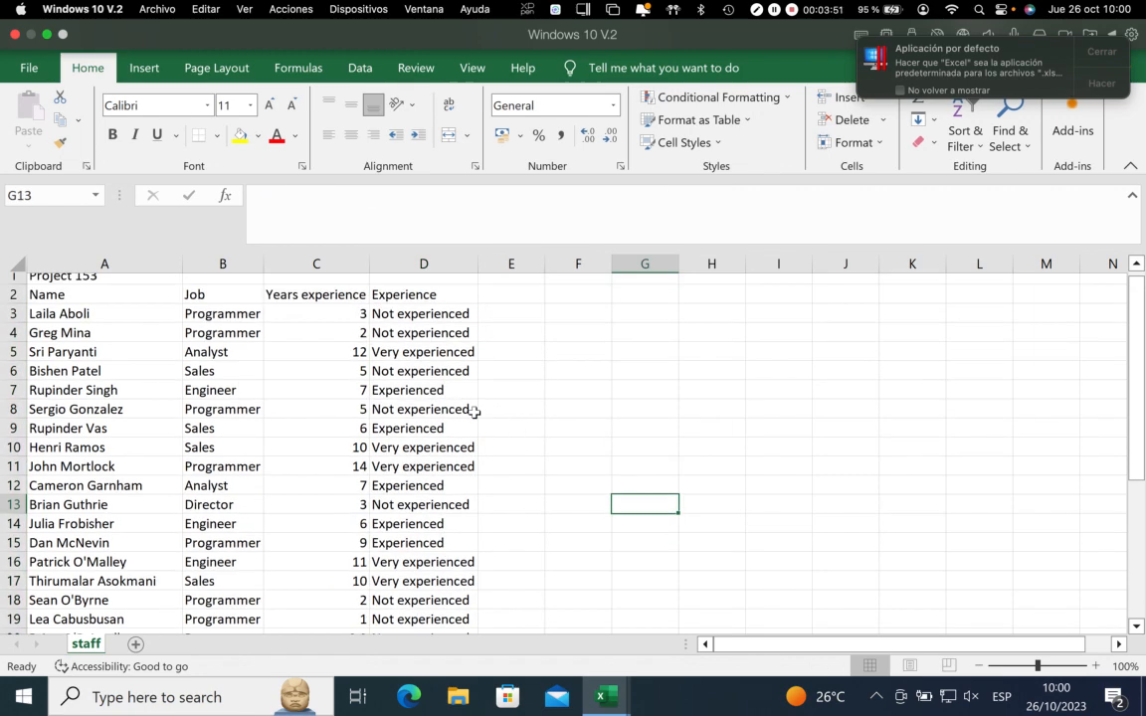
Begin a COUNTIF formula in B31, beside "Less than 5", with the range C3:C21
{"action": "scroll", "coordinate": [391, 417], "scroll_direction": "down", "scroll_amount": 11}
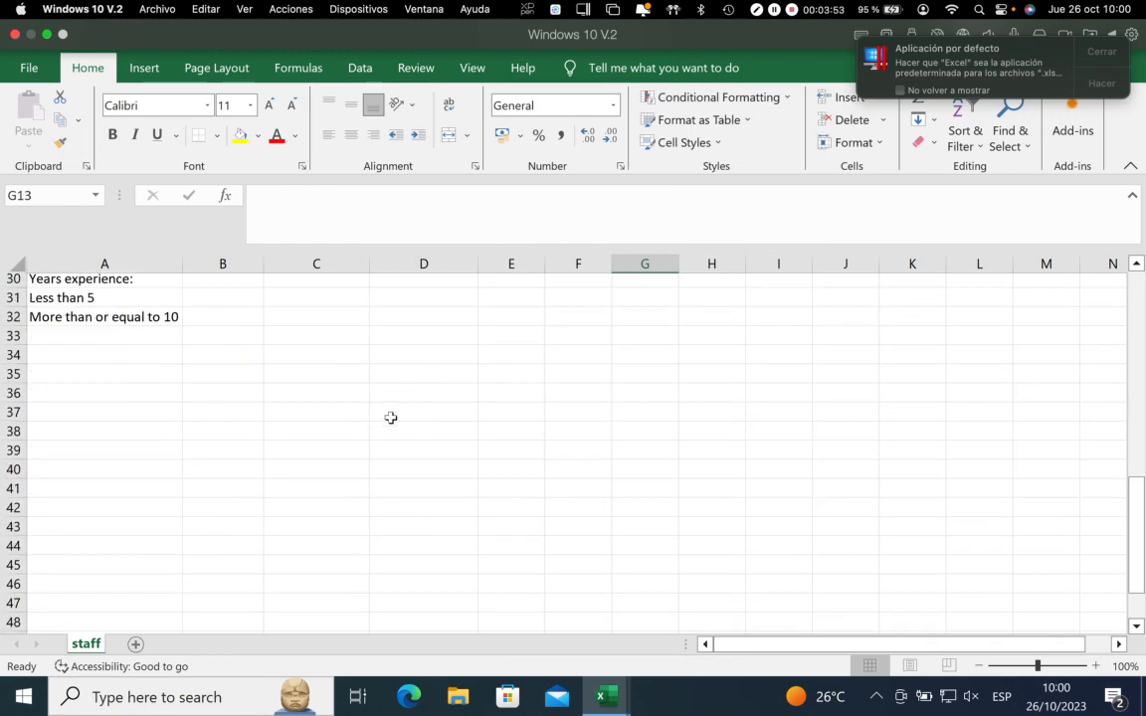
{"action": "scroll", "coordinate": [390, 417], "scroll_direction": "up", "scroll_amount": 4}
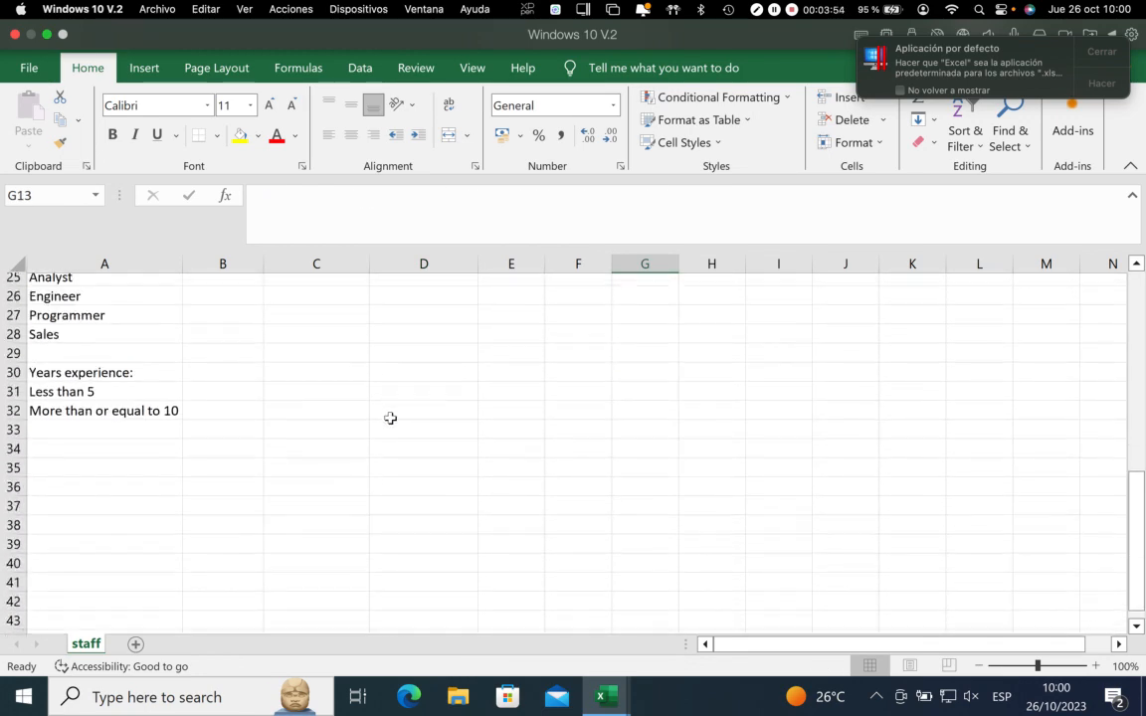
{"action": "left_click", "coordinate": [236, 460]}
{"action": "type", "text": "="}
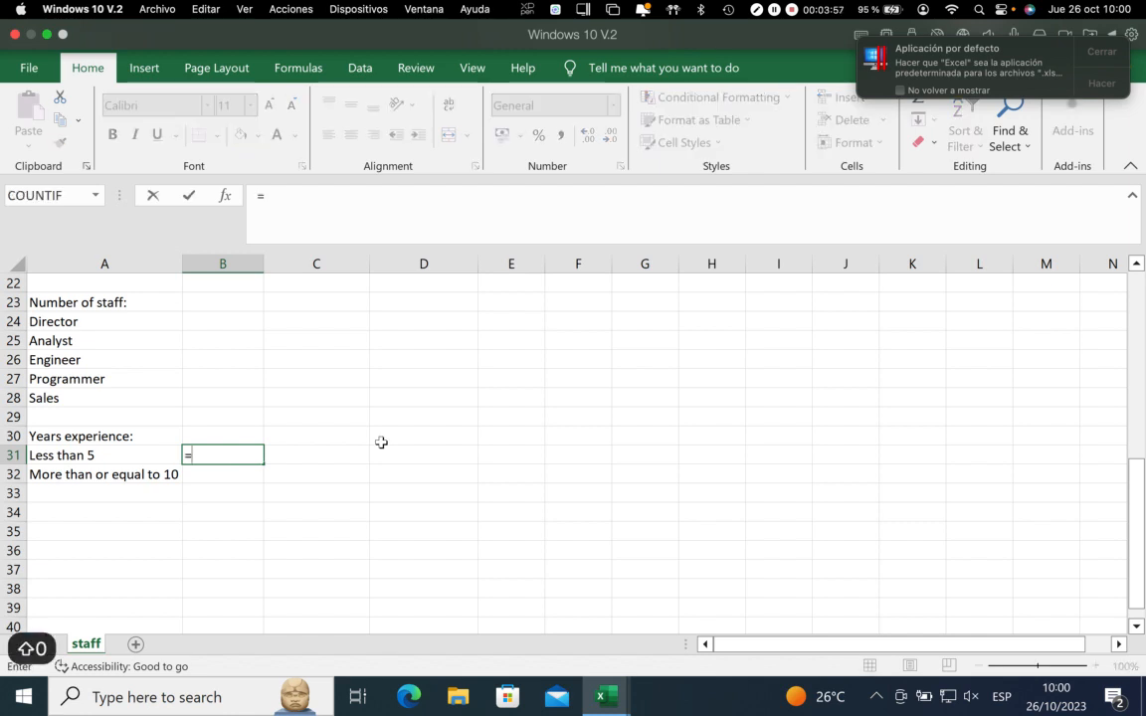
{"action": "type", "text": "count"}
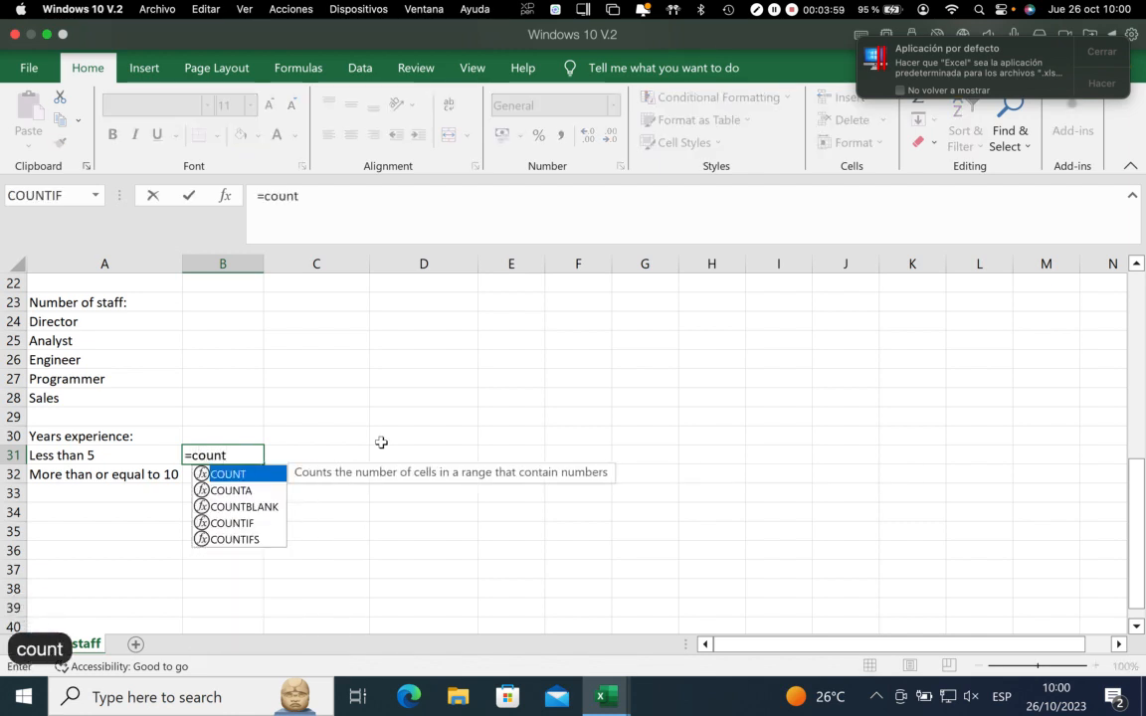
{"action": "type", "text": "if("}
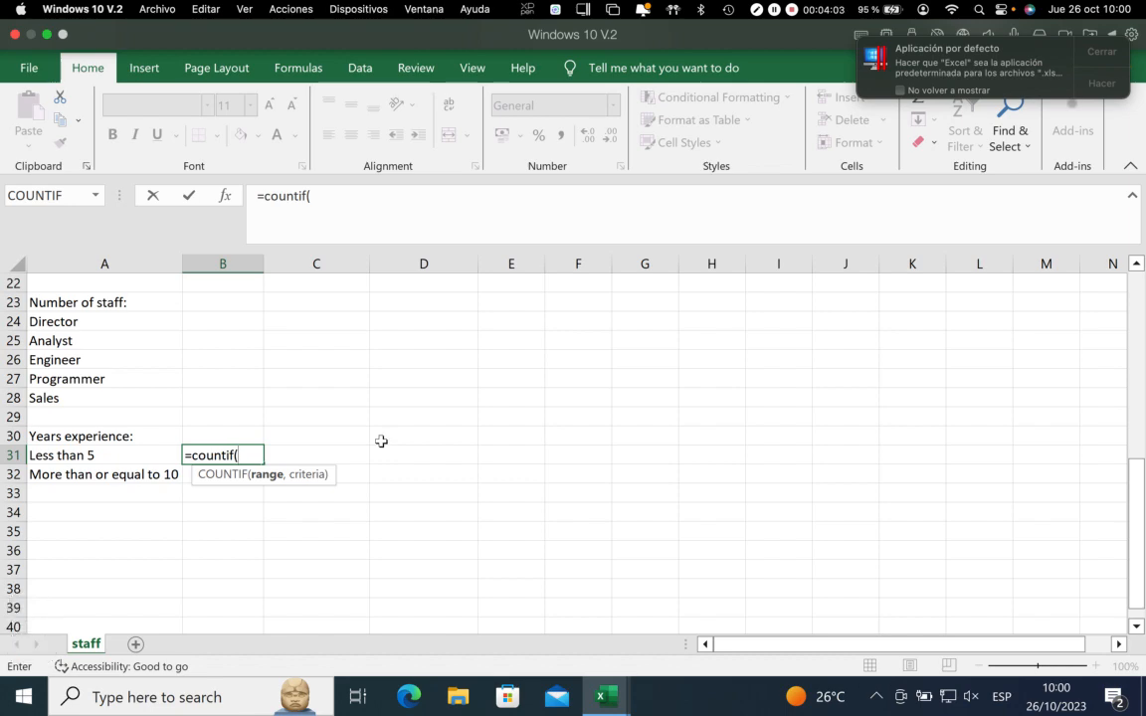
{"action": "scroll", "coordinate": [380, 441], "scroll_direction": "up", "scroll_amount": 7}
{"action": "left_click_drag", "start_coordinate": [330, 327], "coordinate": [328, 590]}
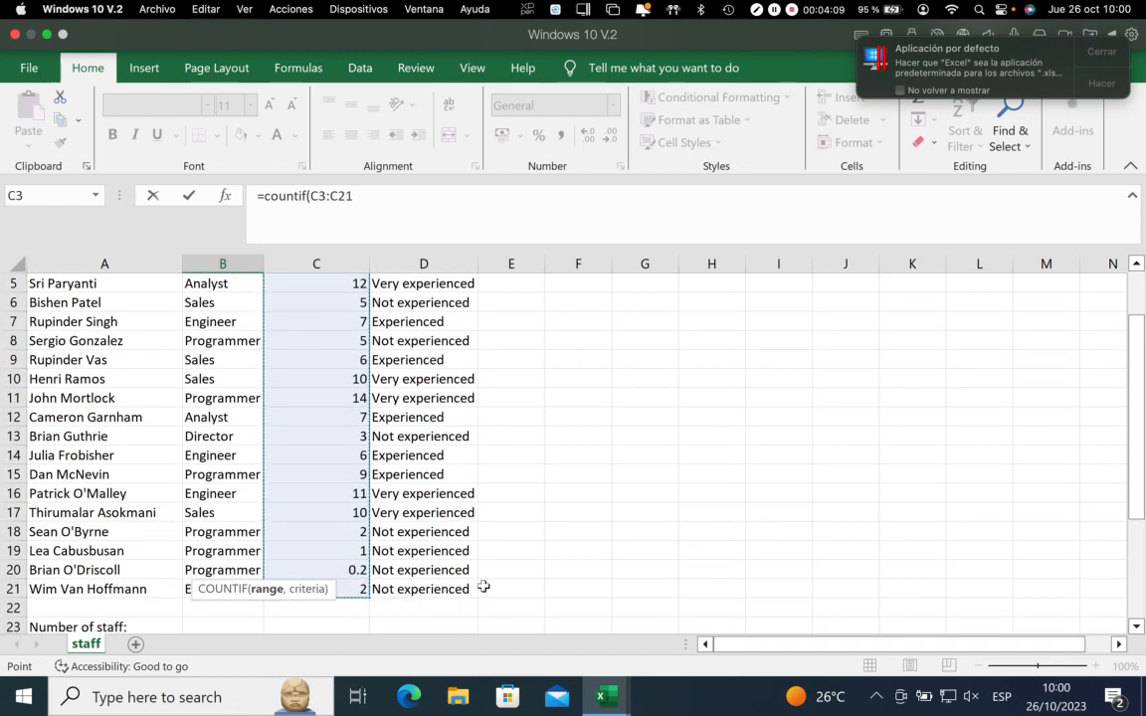
Add the criteria "<=5" to the COUNTIF formula in B31 and complete it
{"action": "type", "text": ","}
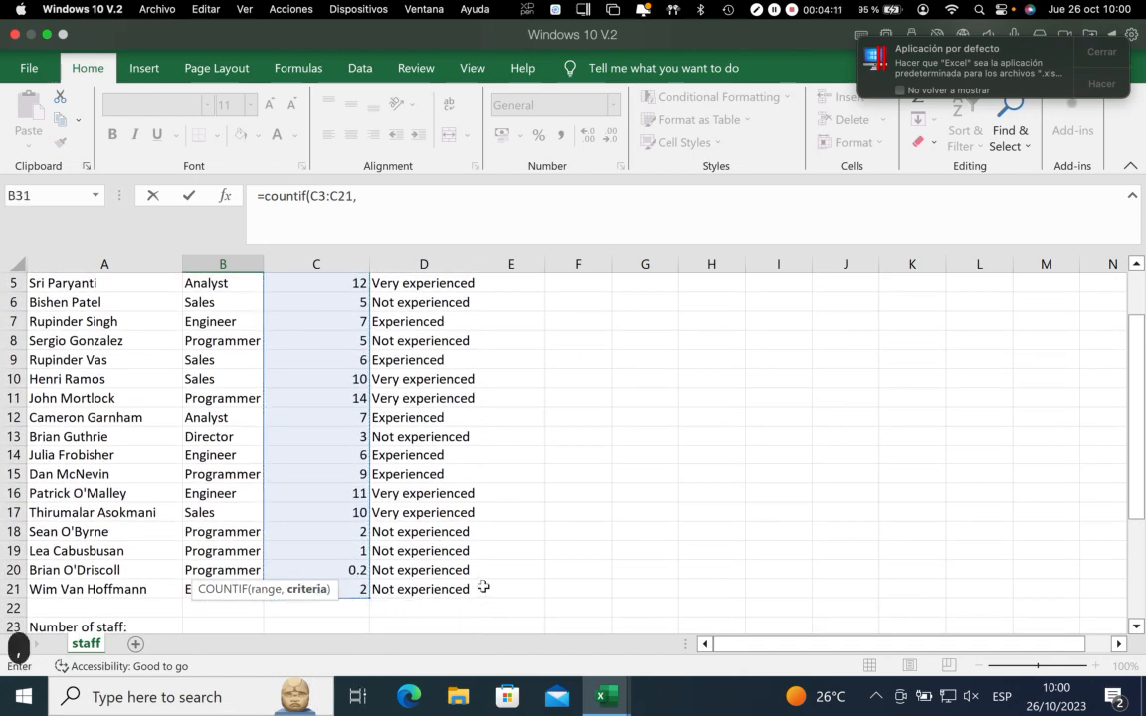
{"action": "left_click", "coordinate": [376, 197]}
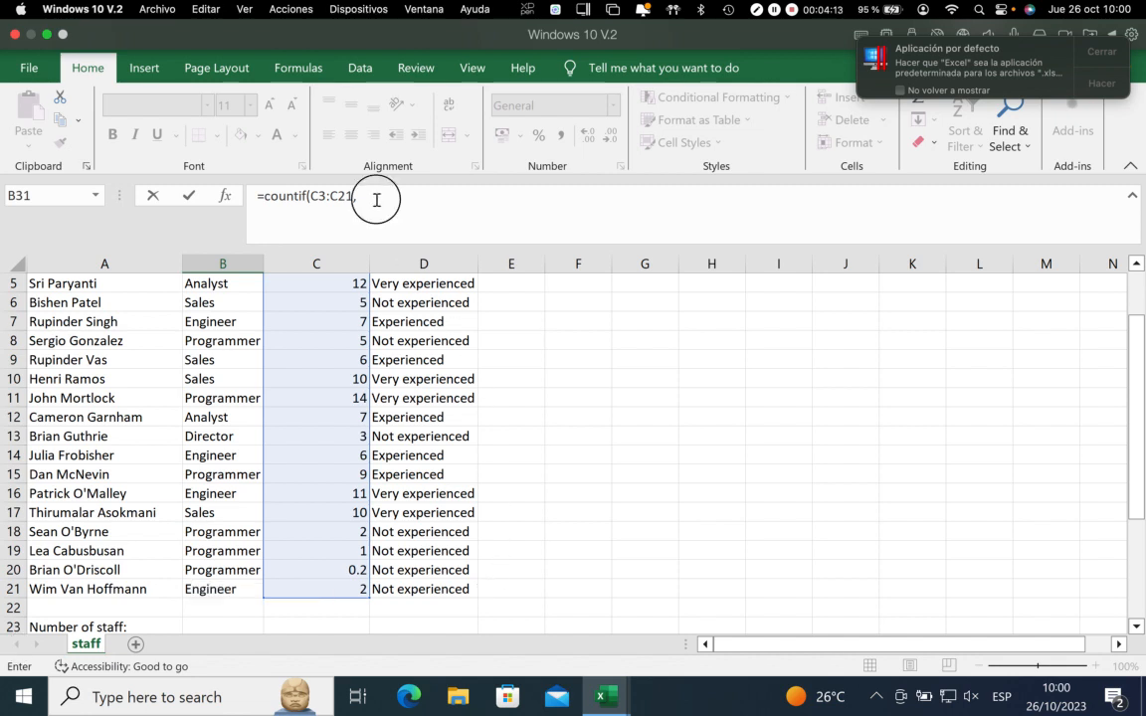
{"action": "type", "text": "\""}
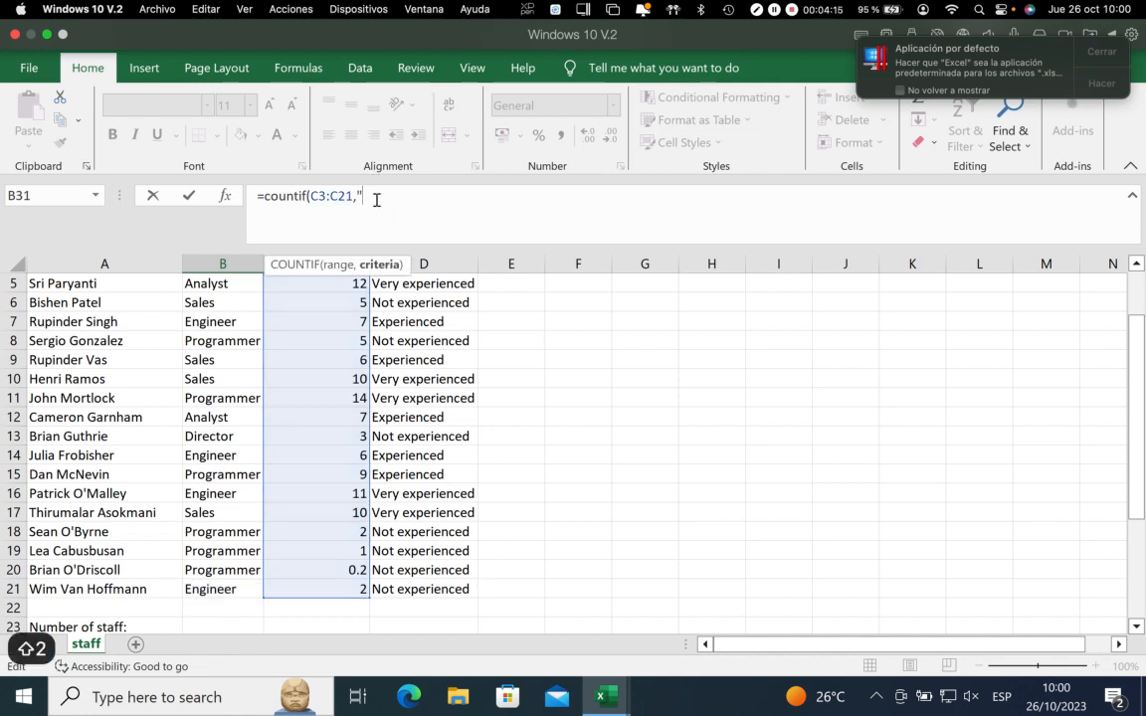
{"action": "type", "text": "<=5"}
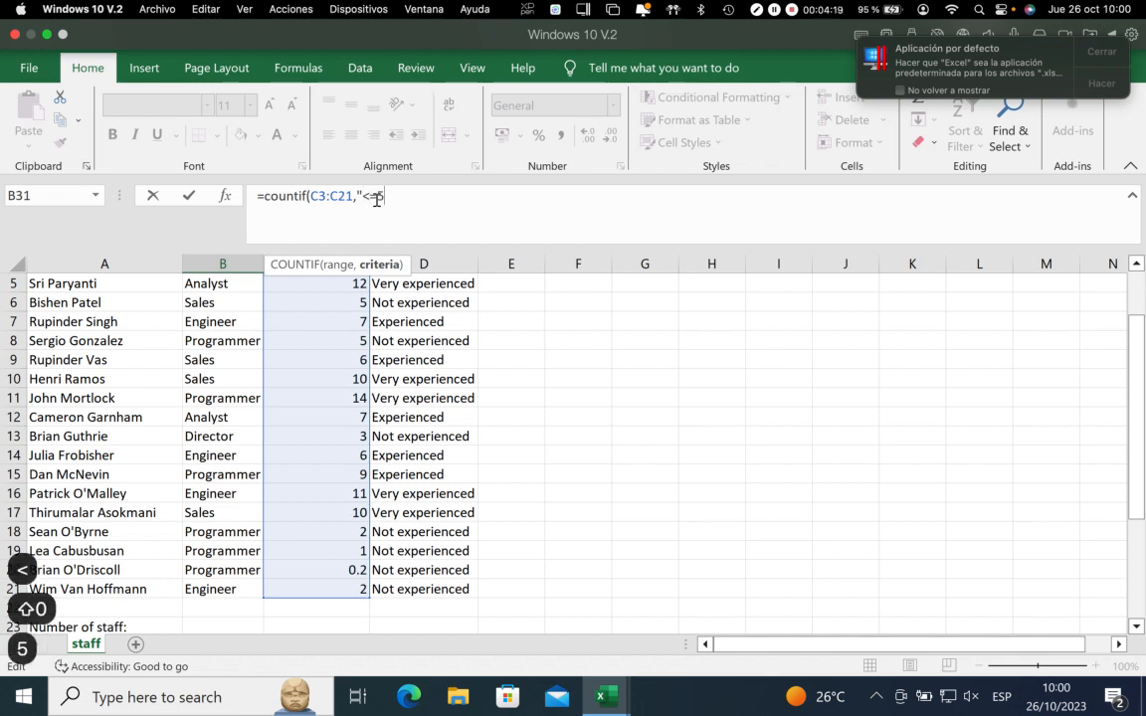
{"action": "type", "text": "\""}
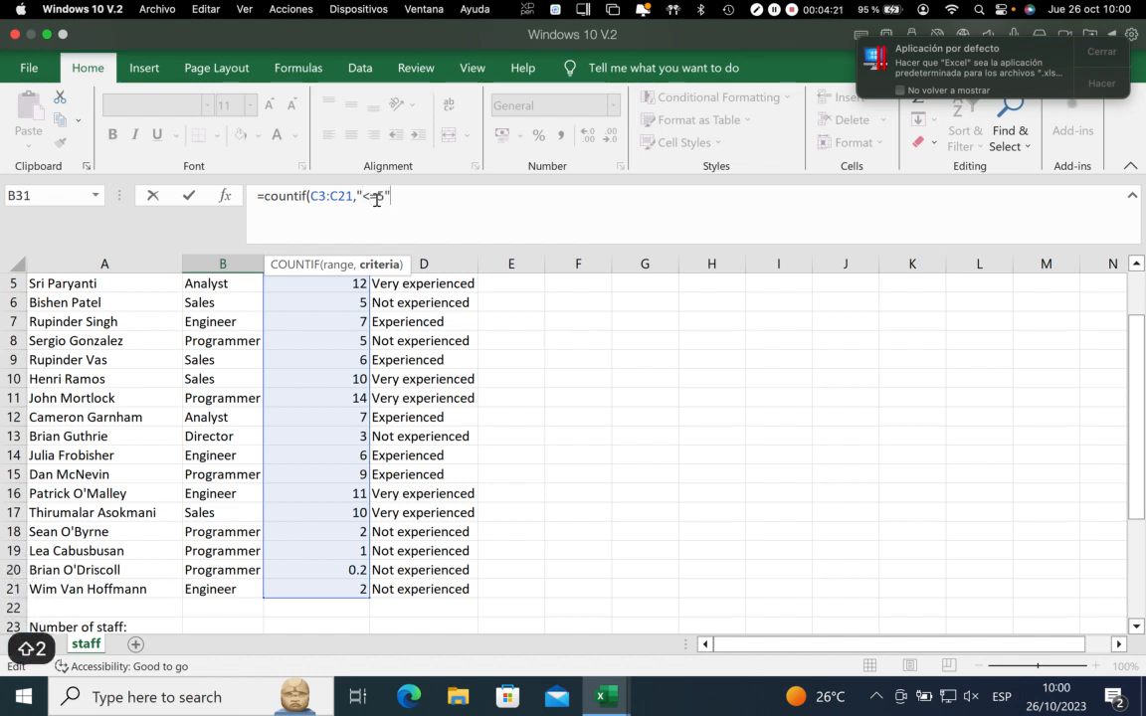
{"action": "type", "text": ")"}
{"action": "key", "text": "Return"}
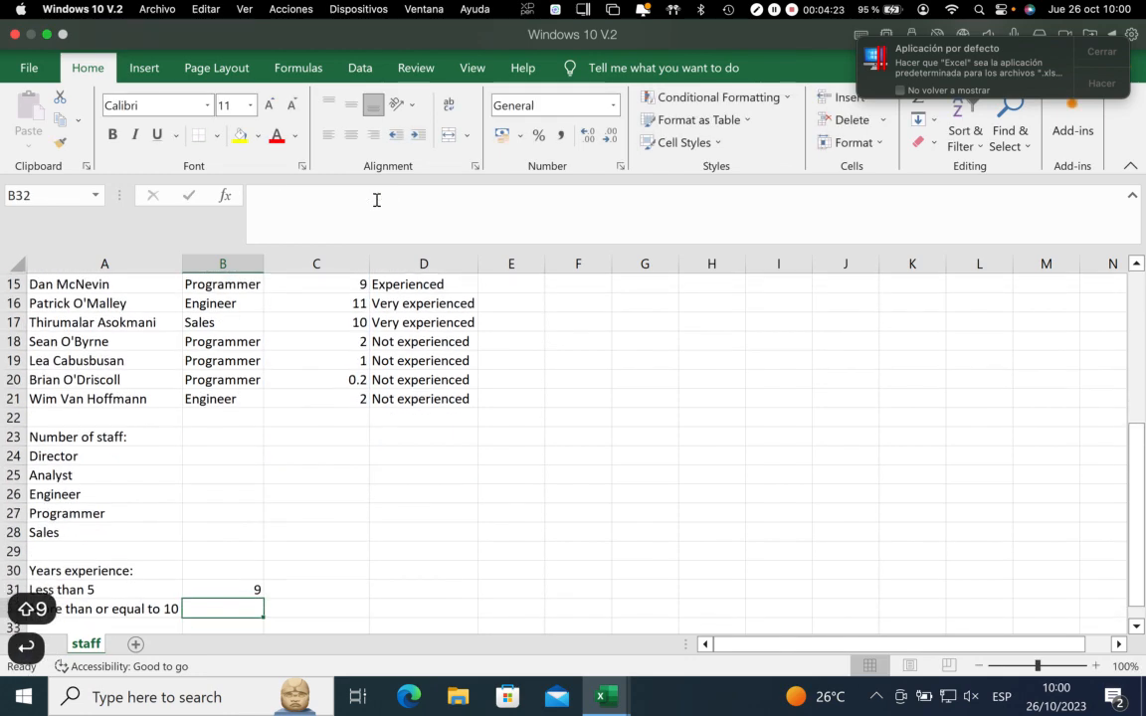
Begin a COUNTIF formula in B32, beside "More than or equal to 10", with the range C3:C21
{"action": "left_click", "coordinate": [240, 612]}
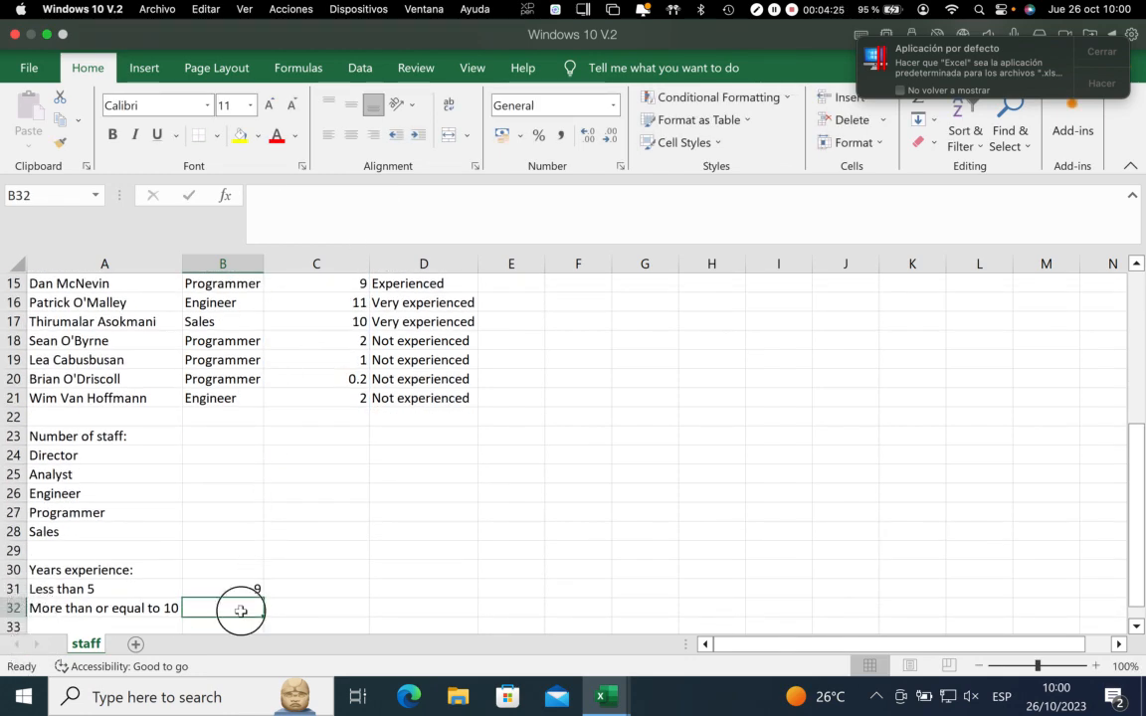
{"action": "left_click", "coordinate": [252, 590]}
{"action": "left_click", "coordinate": [245, 604]}
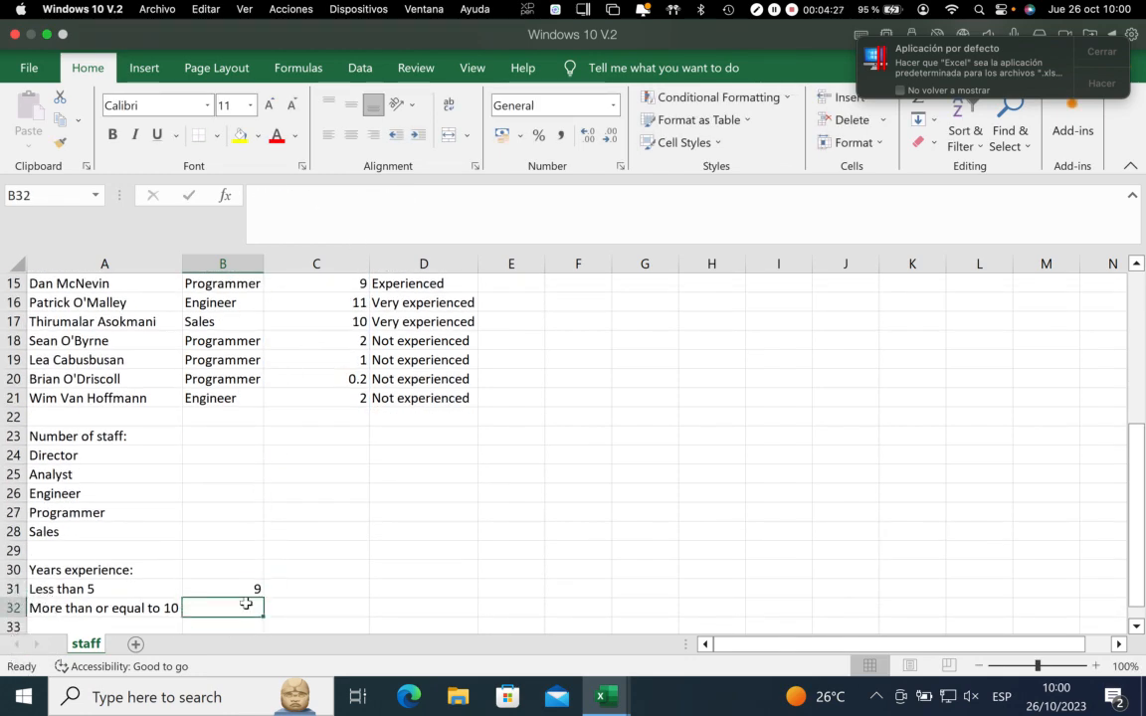
{"action": "type", "text": "=coun"}
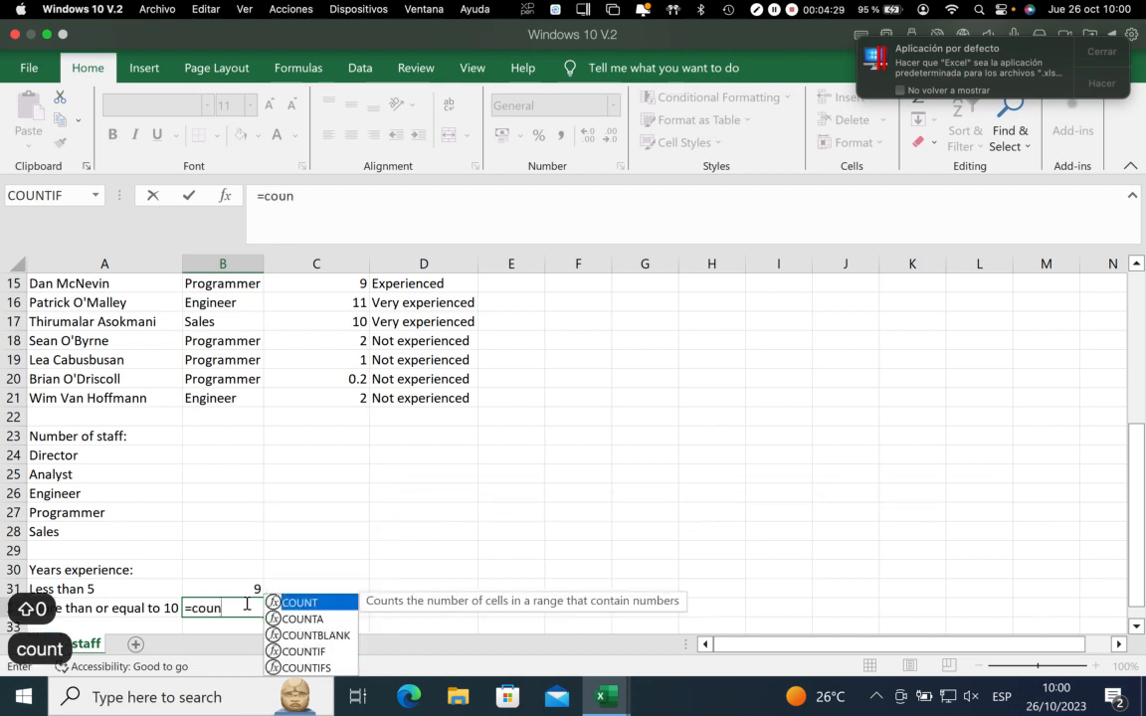
{"action": "type", "text": "tif("}
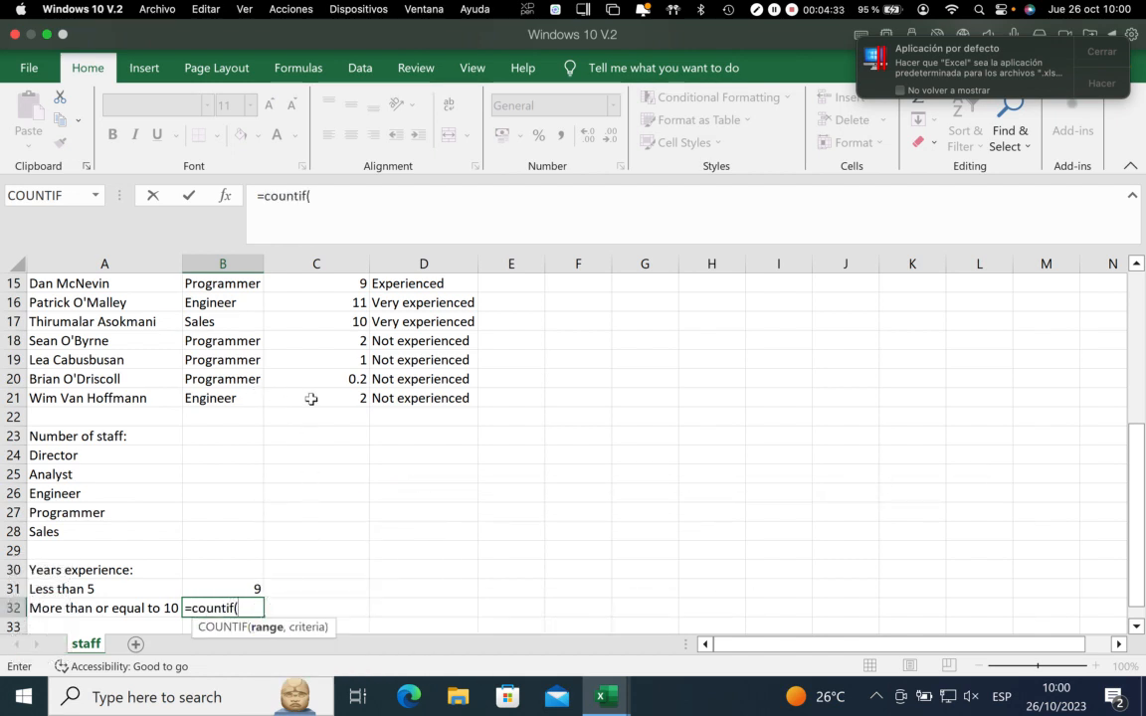
{"action": "left_click_drag", "start_coordinate": [312, 398], "coordinate": [313, 320]}
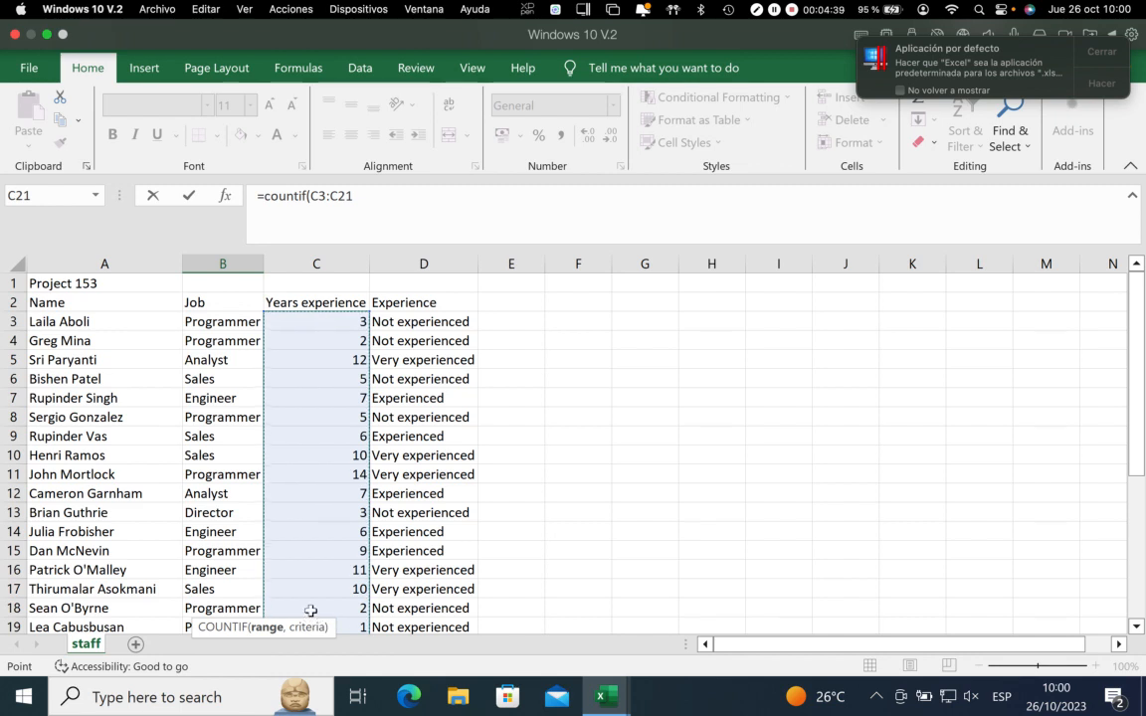
{"action": "type", "text": ","}
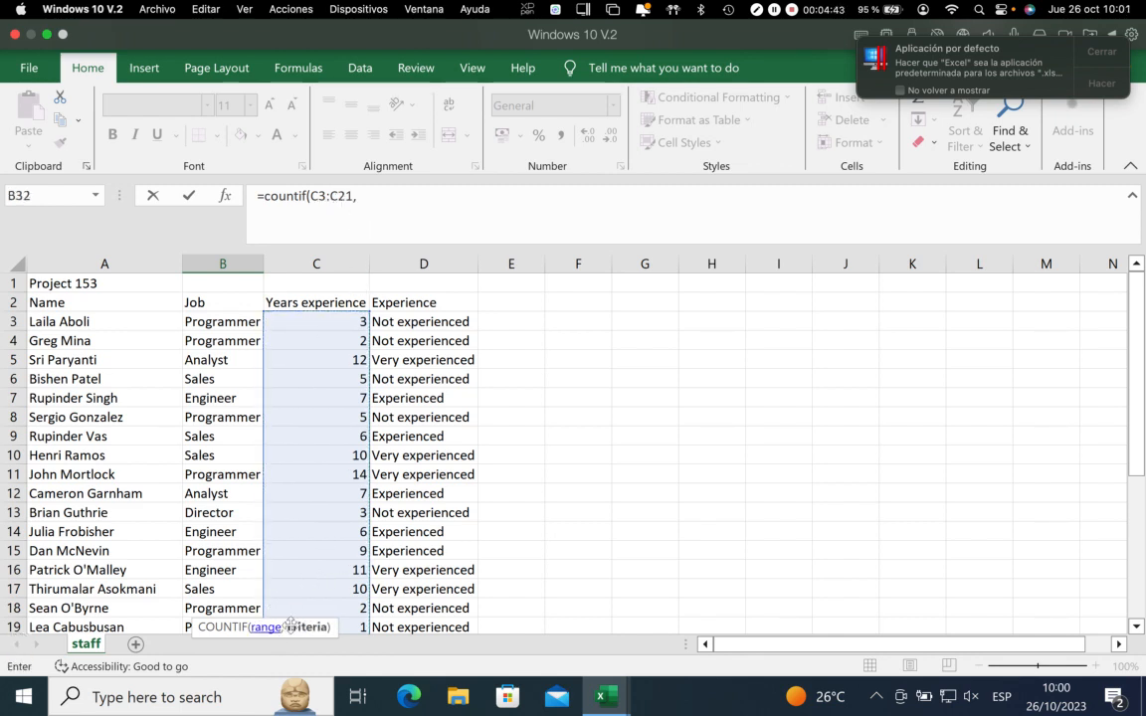
Add the criteria ">=10" to the COUNTIF formula in B32 and complete it
{"action": "left_click", "coordinate": [382, 198]}
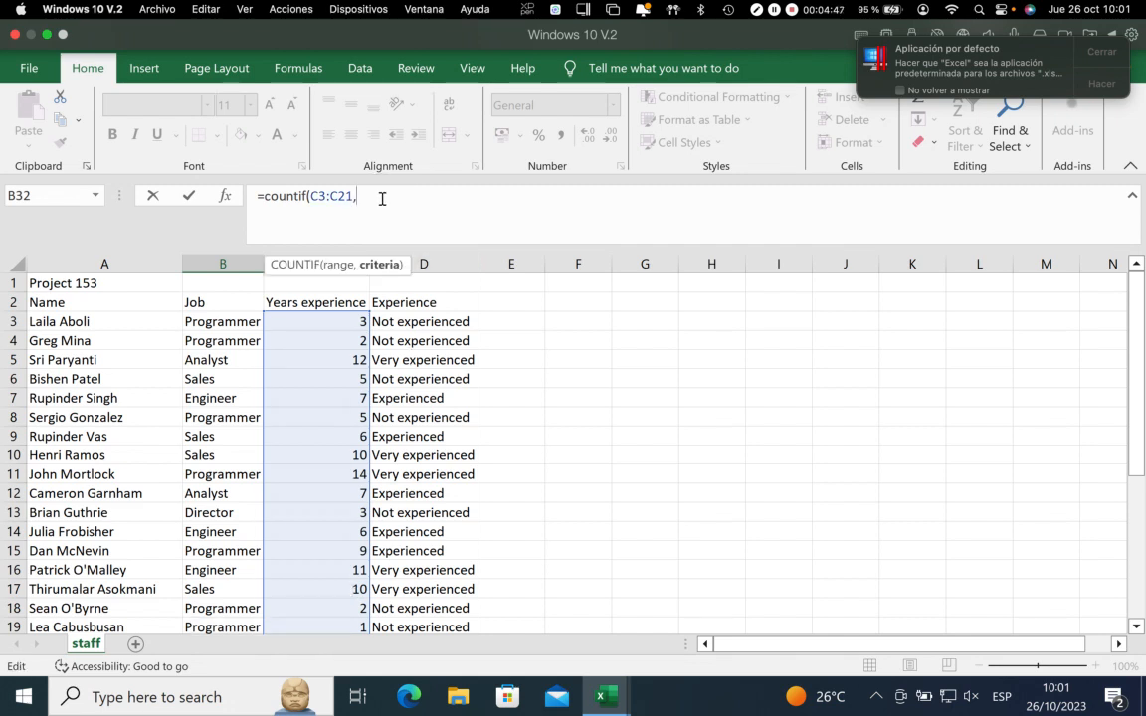
{"action": "type", "text": "\">"}
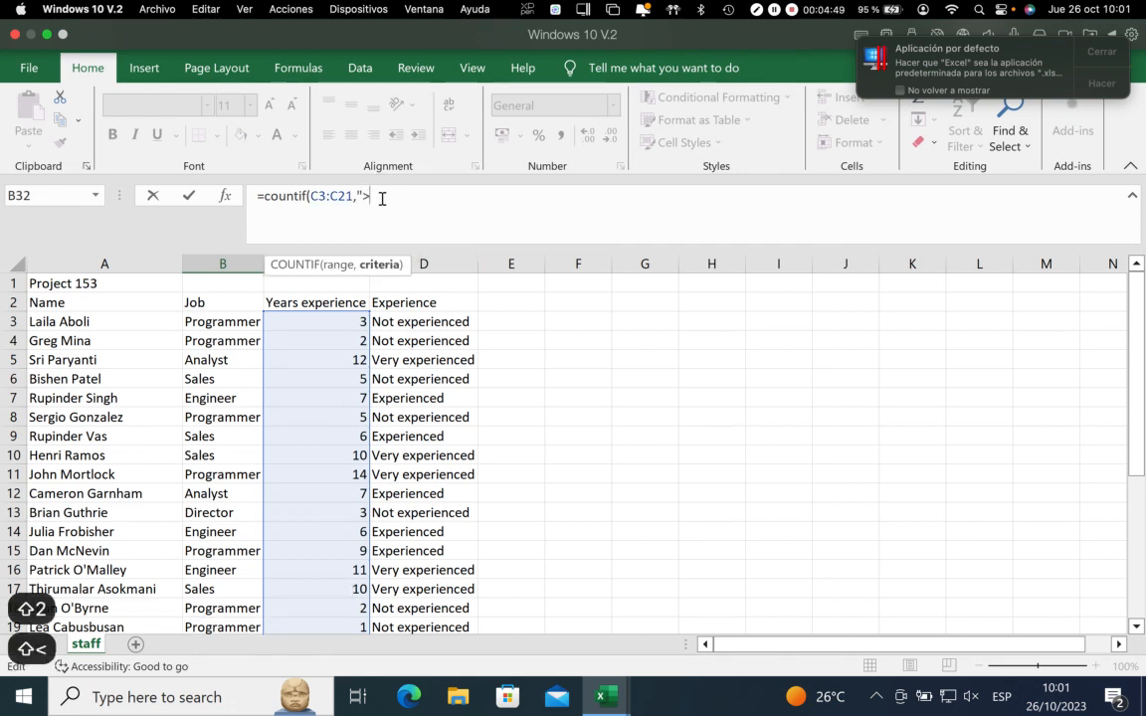
{"action": "type", "text": "=10"}
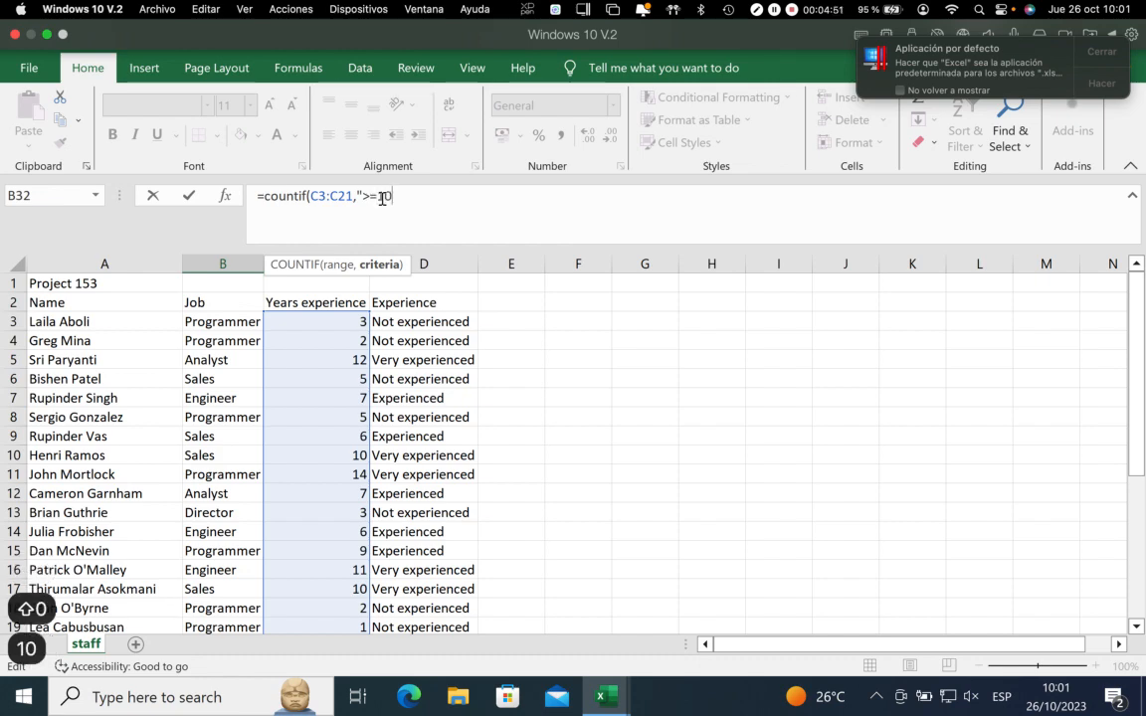
{"action": "type", "text": "\""}
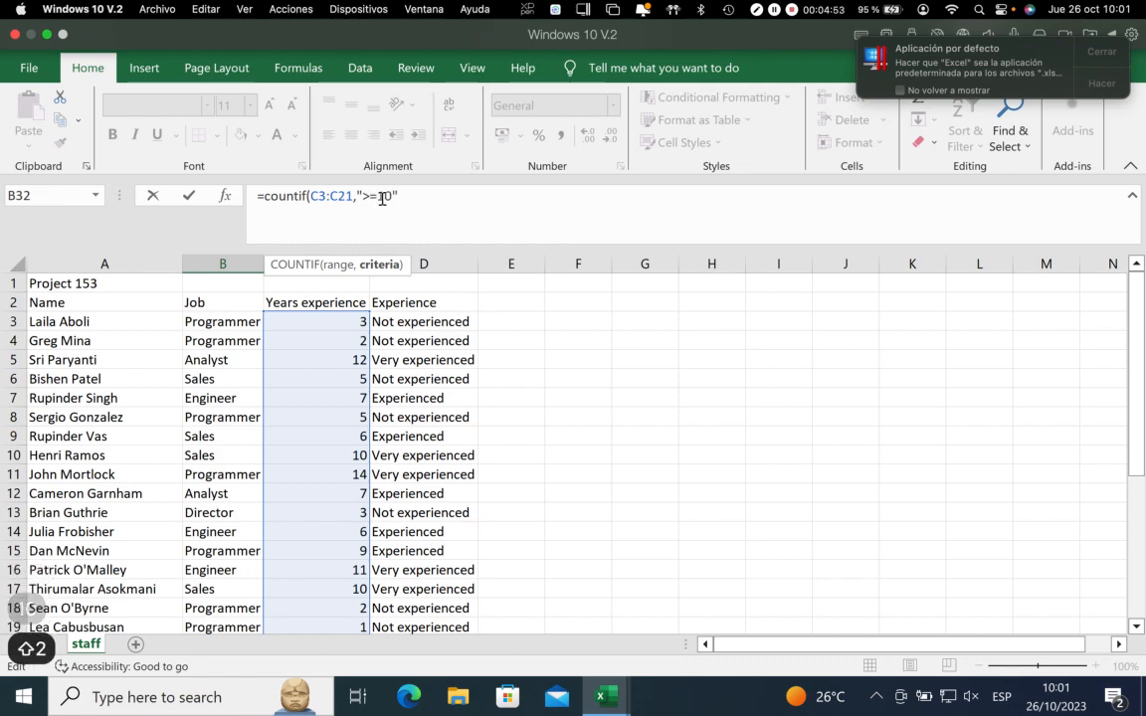
{"action": "key", "text": "Return"}
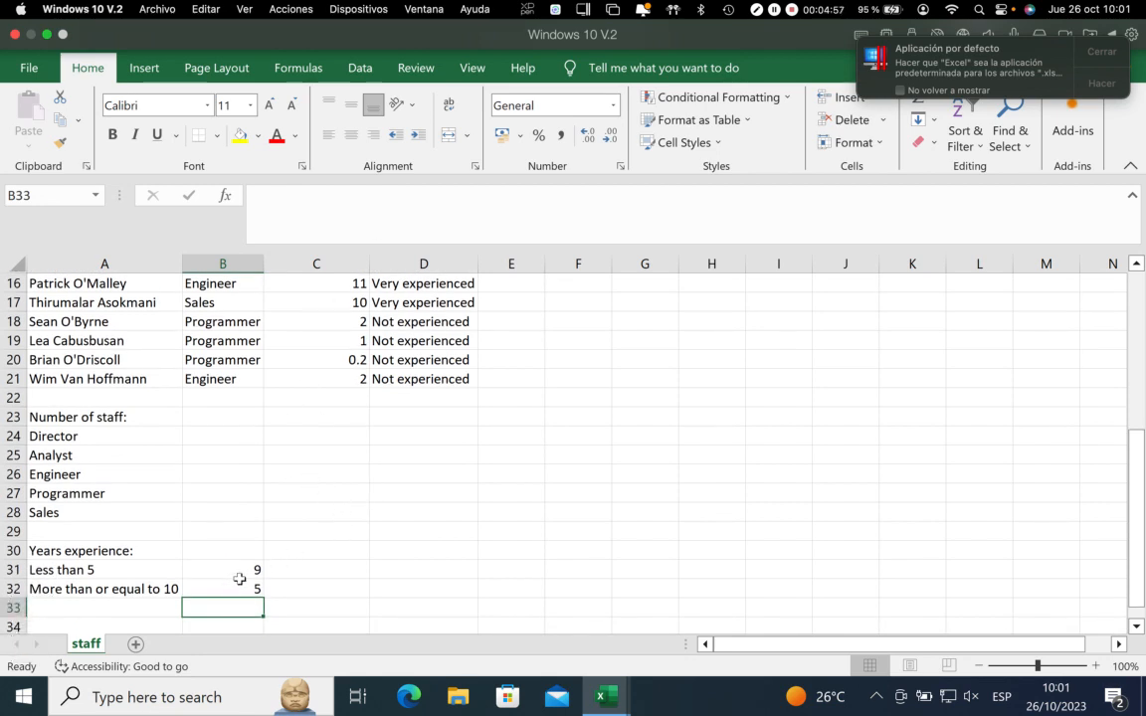
Compare the COUNTIF formula in B31 with the nested IF formulas in D19 and D20
{"action": "left_click", "coordinate": [386, 360]}
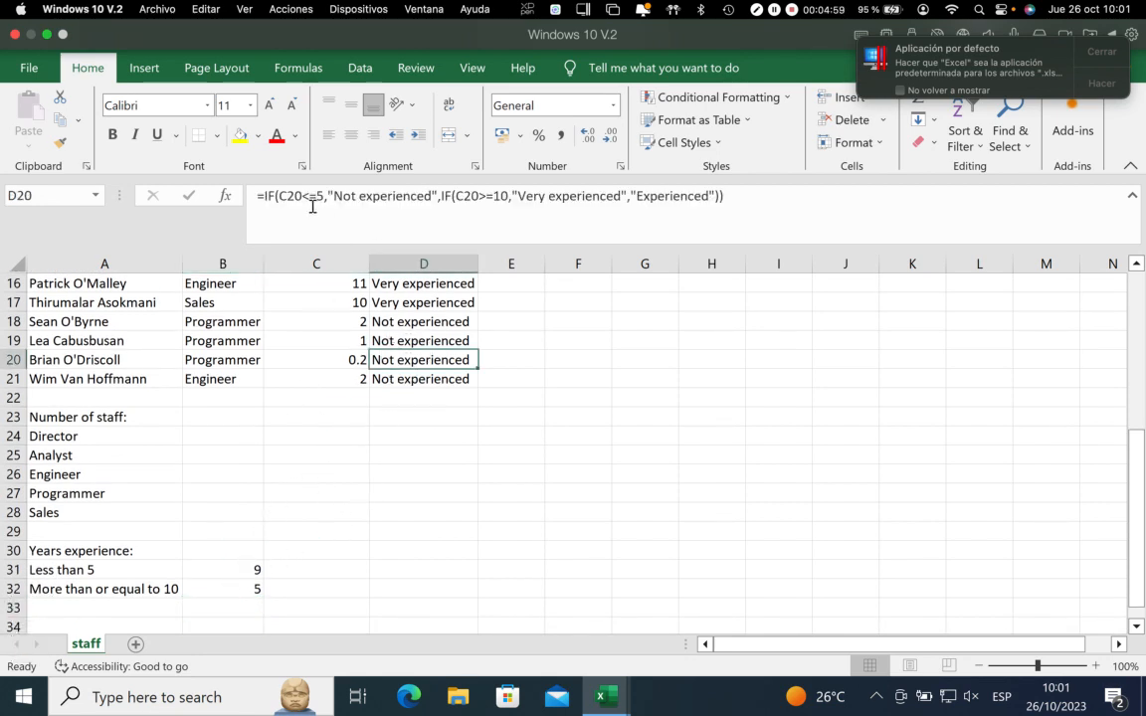
{"action": "left_click", "coordinate": [228, 569]}
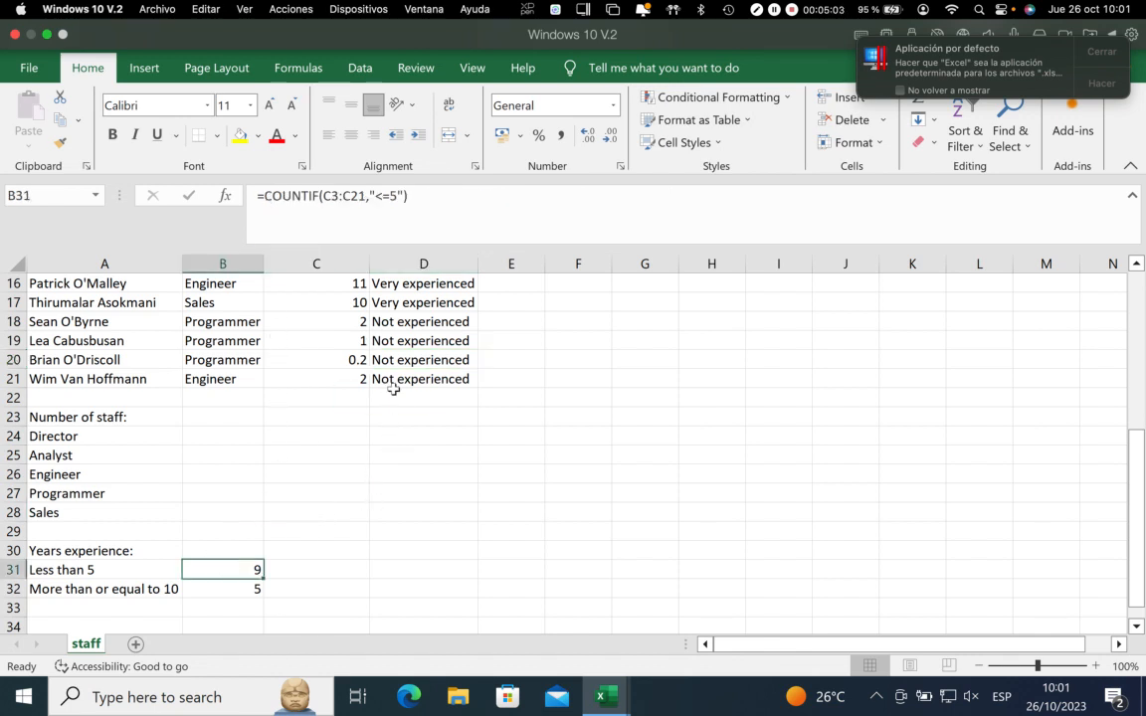
{"action": "left_click", "coordinate": [424, 341]}
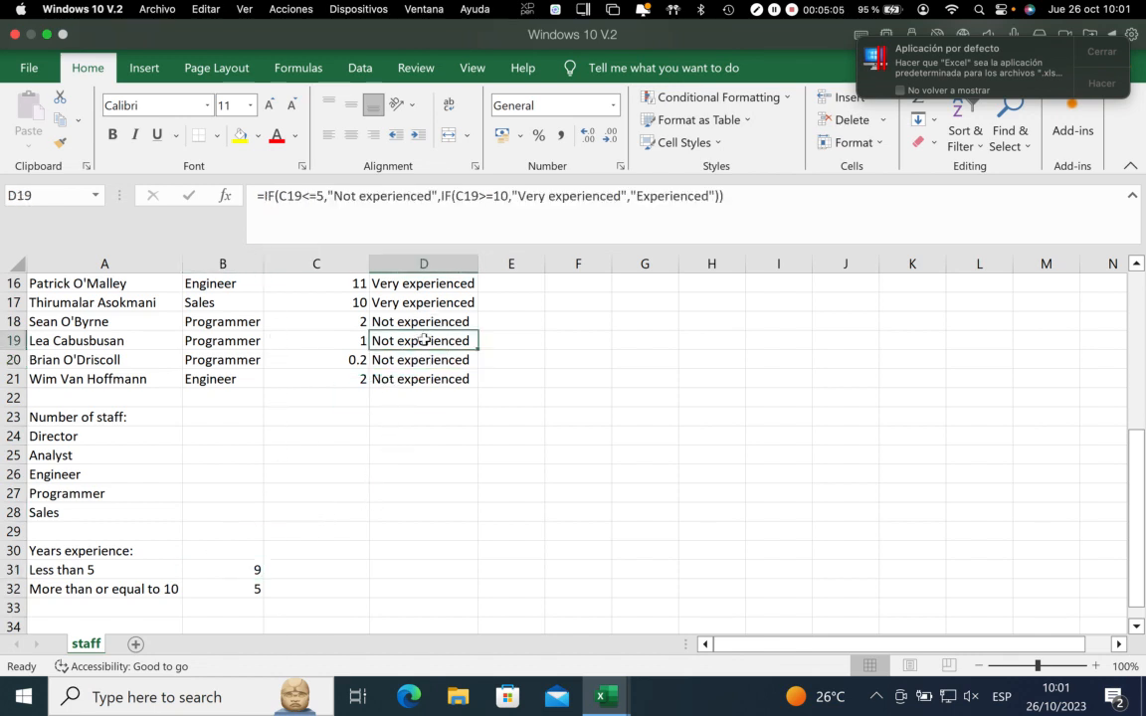
{"action": "left_click", "coordinate": [236, 571]}
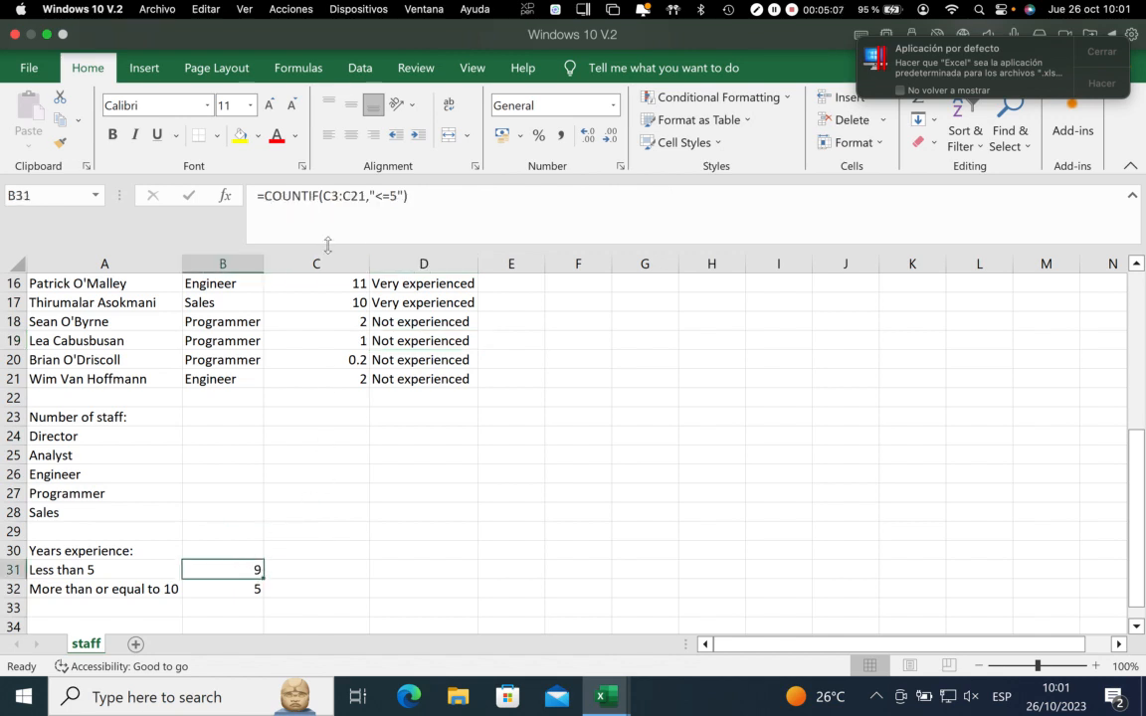
{"action": "scroll", "coordinate": [418, 423], "scroll_direction": "up", "scroll_amount": 5}
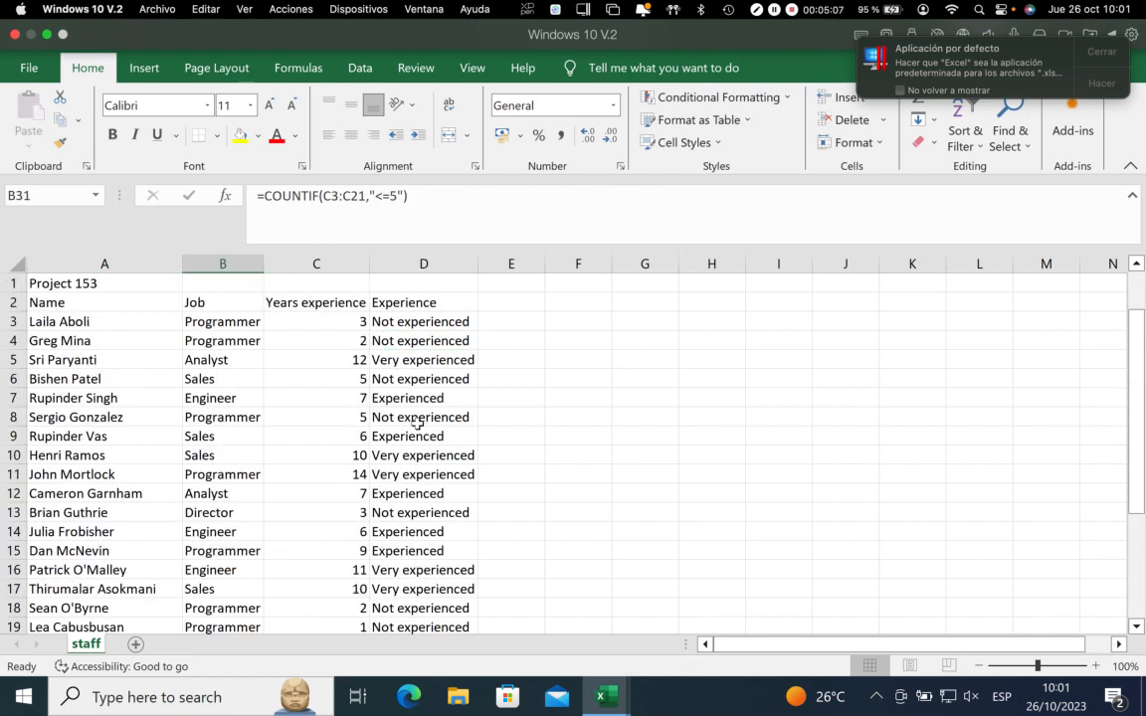
Select D3:D21 and check the Task 20x background colour requirements in the Data_Analysis PDF in Preview, then return to Excel
{"action": "left_click", "coordinate": [403, 323]}
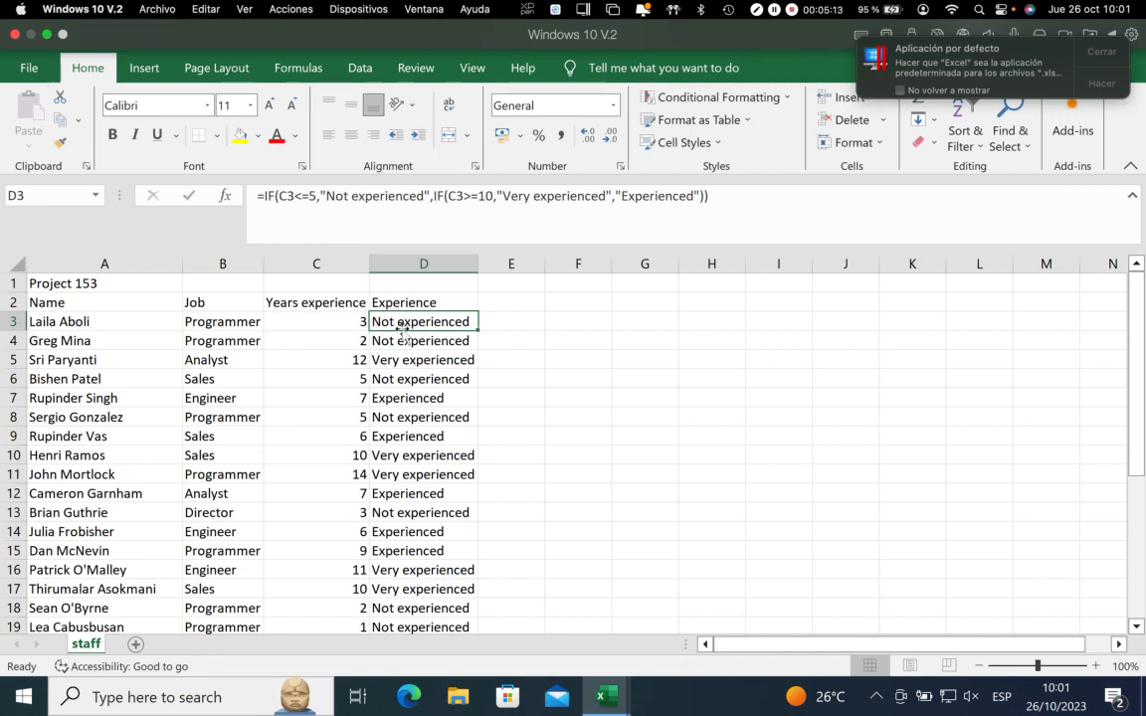
{"action": "left_click_drag", "start_coordinate": [398, 322], "coordinate": [424, 589]}
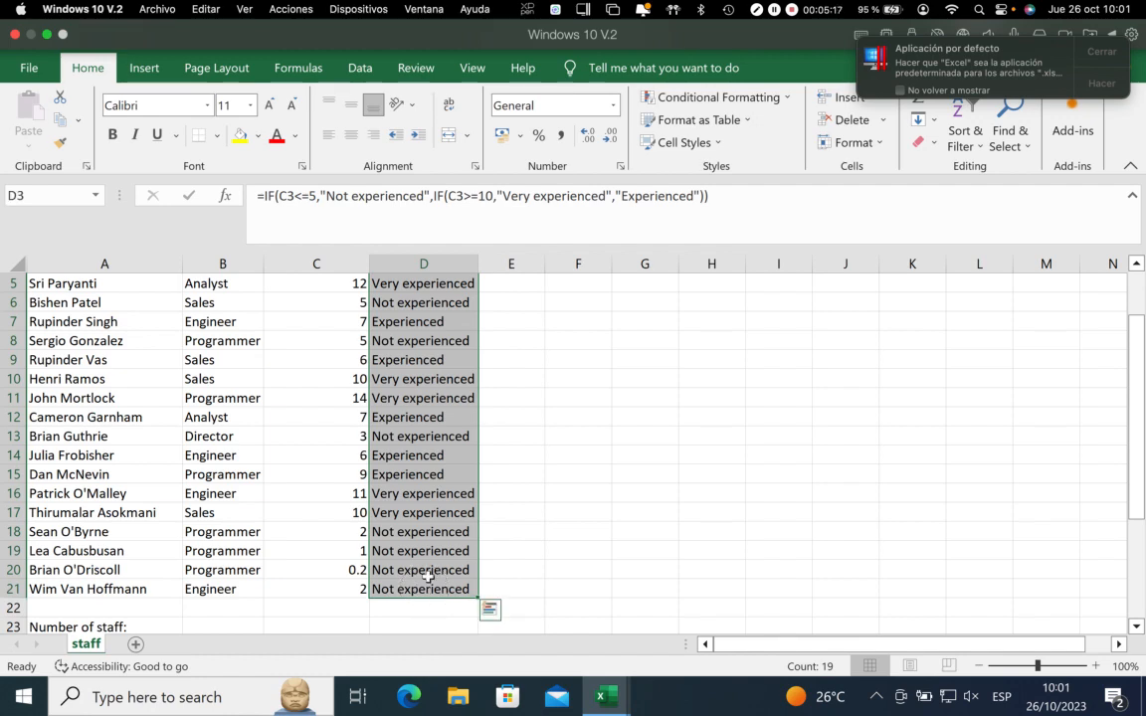
{"action": "key", "text": "ctrl+Left"}
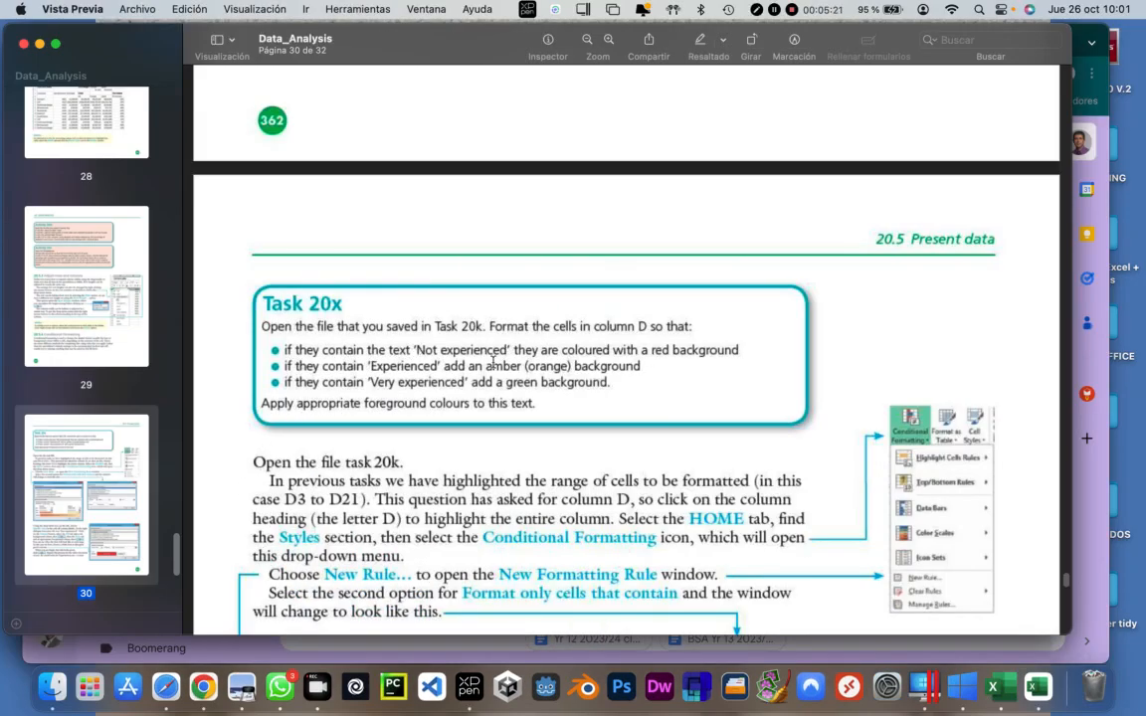
{"action": "left_click_drag", "start_coordinate": [371, 366], "coordinate": [429, 367]}
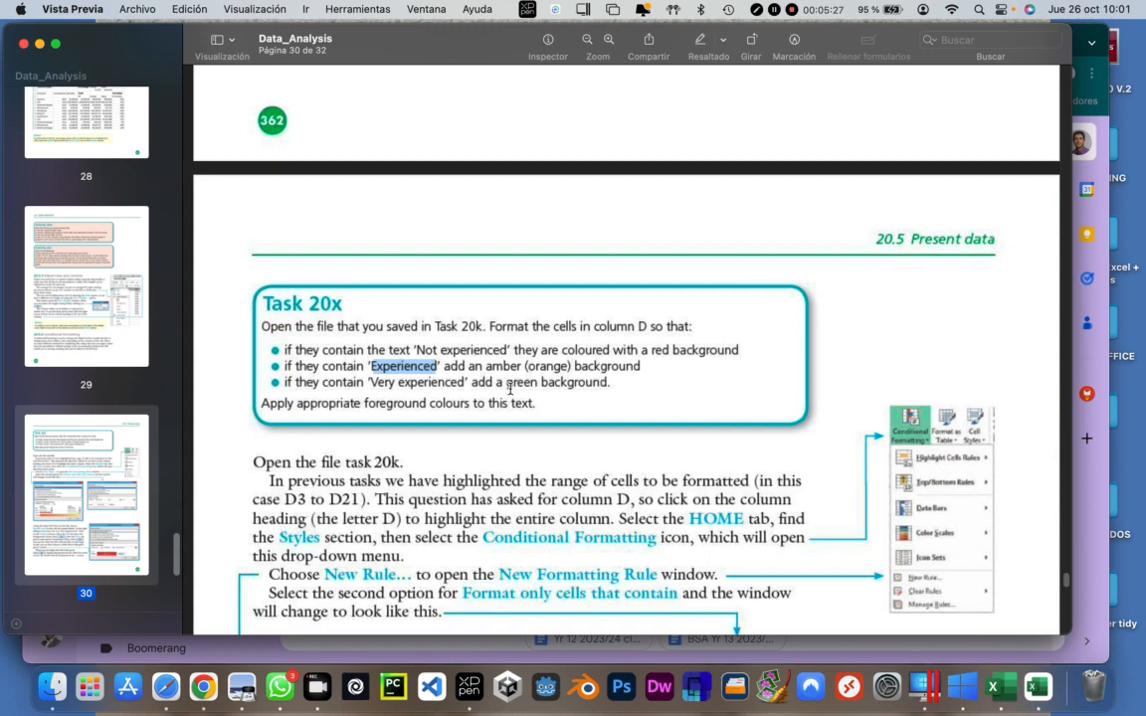
{"action": "key", "text": "ctrl+Right"}
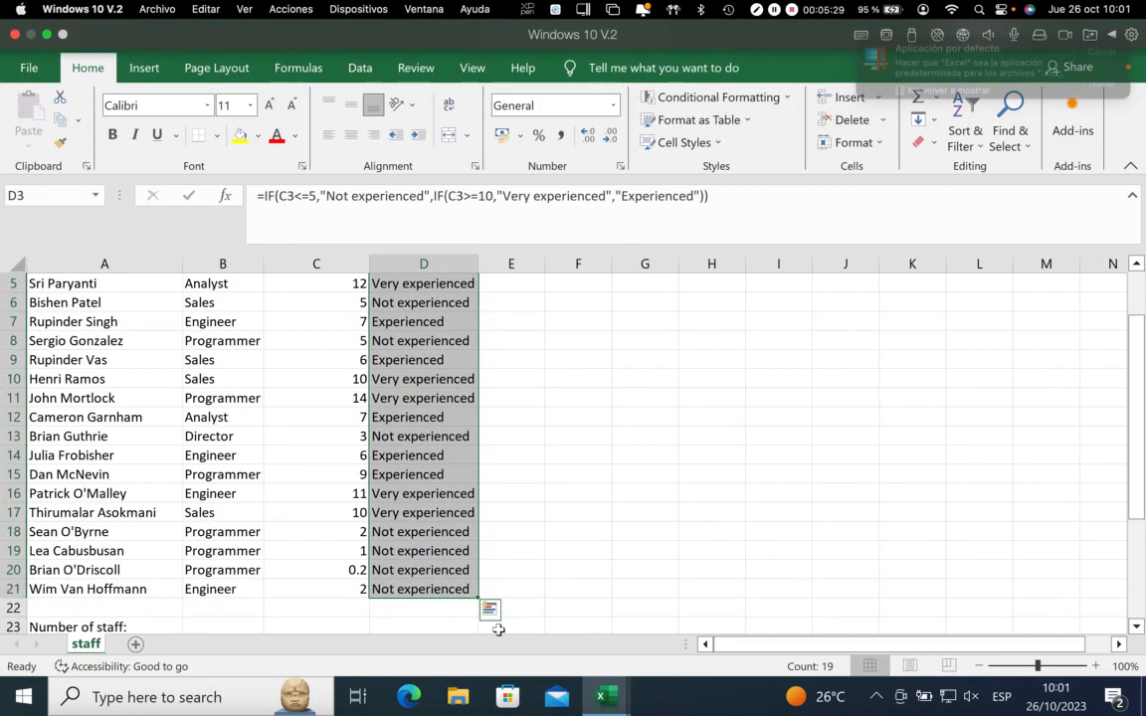
Look through the experience labels in the selected range D3:D21
{"action": "scroll", "coordinate": [467, 548], "scroll_direction": "up", "scroll_amount": 1}
{"action": "scroll", "coordinate": [466, 549], "scroll_direction": "up", "scroll_amount": 1}
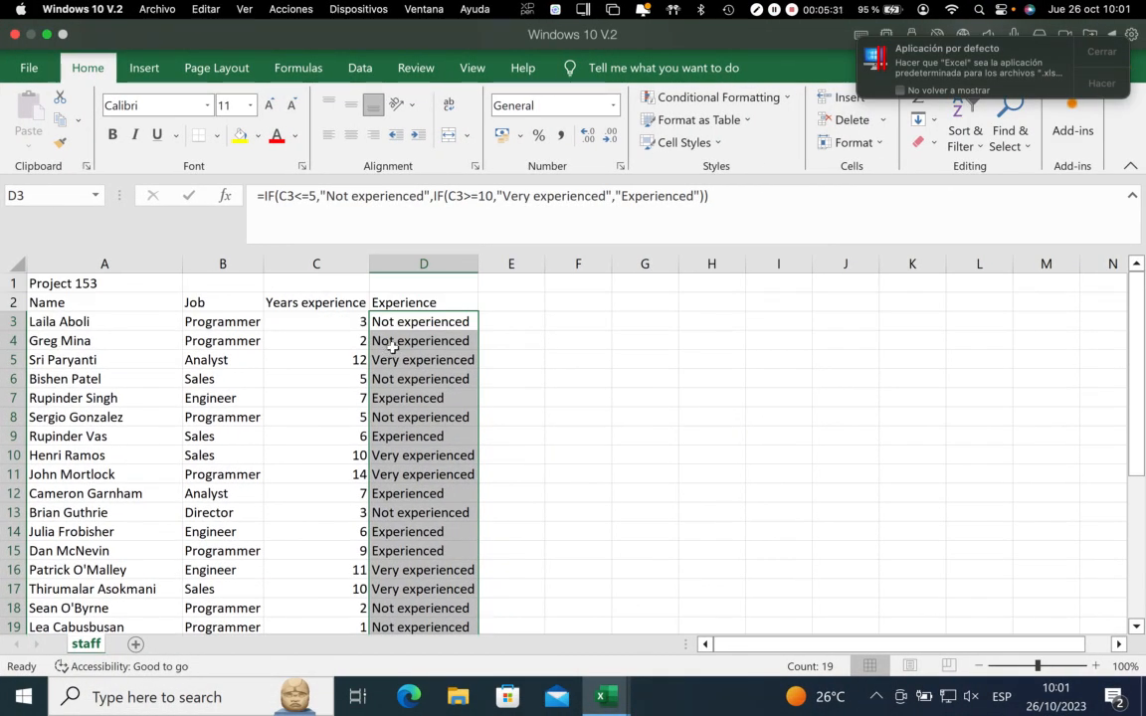
{"action": "scroll", "coordinate": [447, 577], "scroll_direction": "down", "scroll_amount": 4}
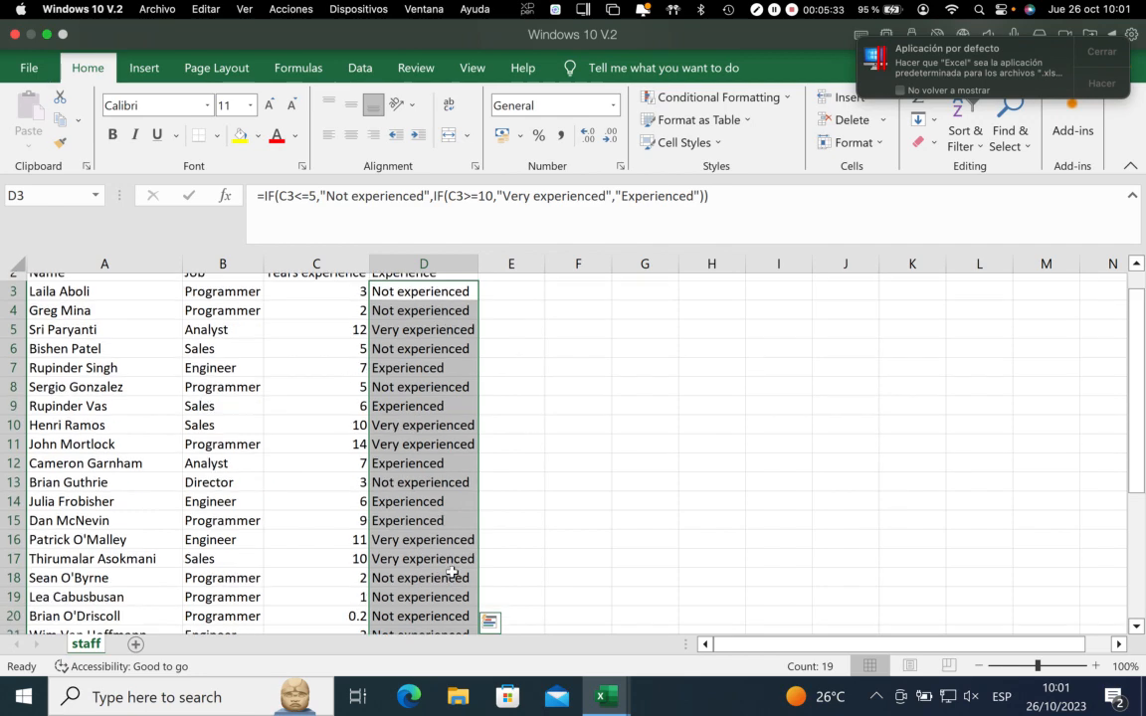
{"action": "scroll", "coordinate": [439, 506], "scroll_direction": "up", "scroll_amount": 4}
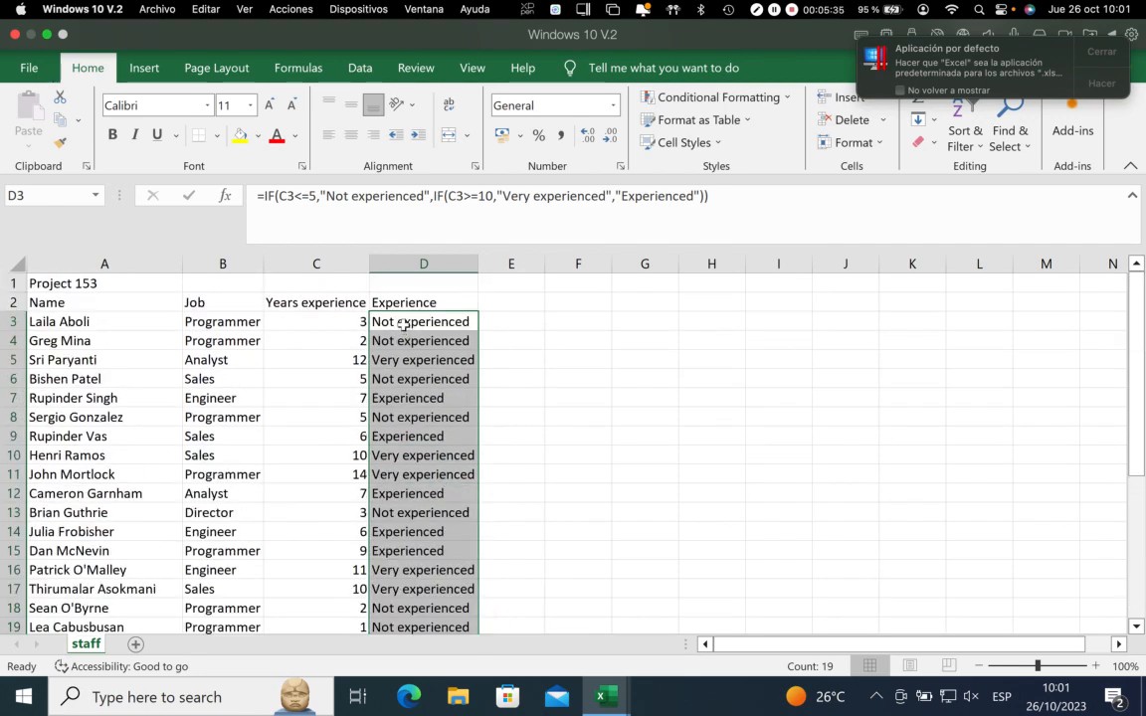
{"action": "scroll", "coordinate": [458, 450], "scroll_direction": "down", "scroll_amount": 8}
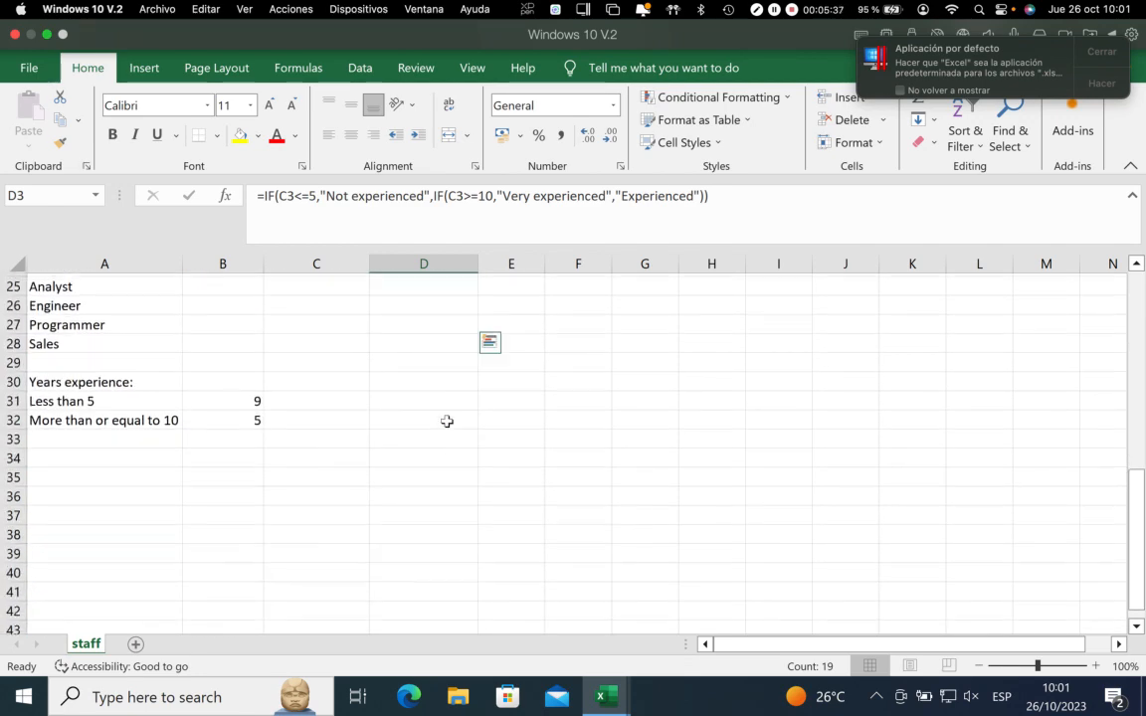
{"action": "scroll", "coordinate": [445, 420], "scroll_direction": "up", "scroll_amount": 8}
{"action": "scroll", "coordinate": [440, 429], "scroll_direction": "down", "scroll_amount": 2}
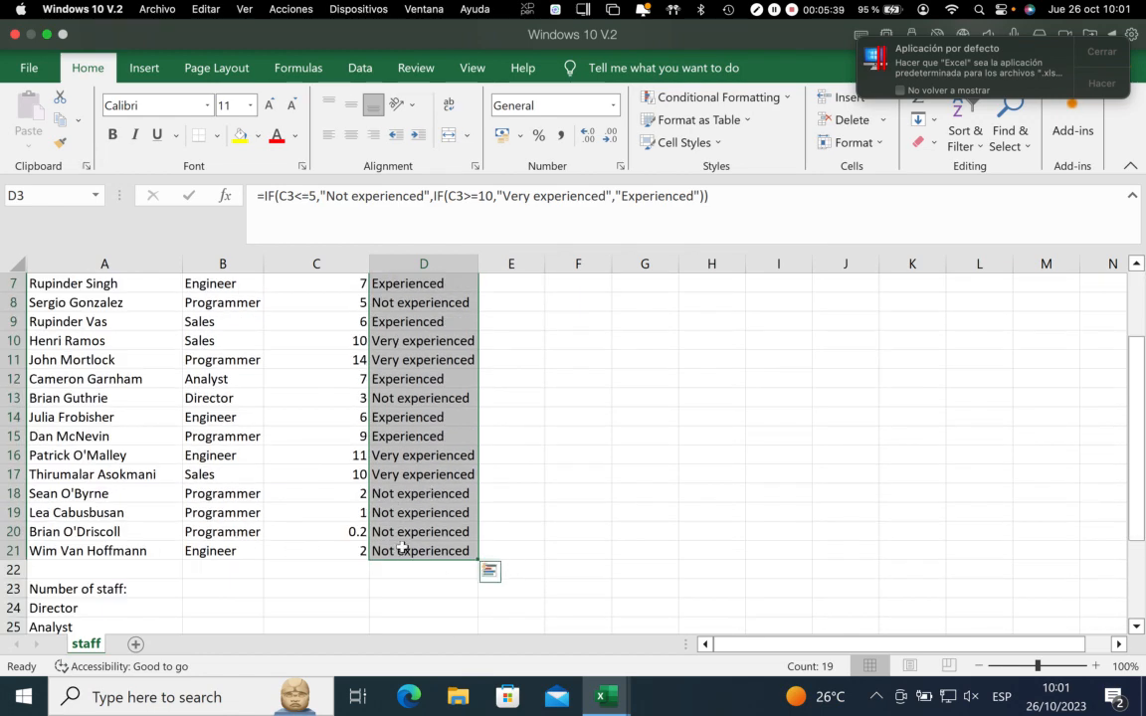
{"action": "scroll", "coordinate": [483, 394], "scroll_direction": "up", "scroll_amount": 2}
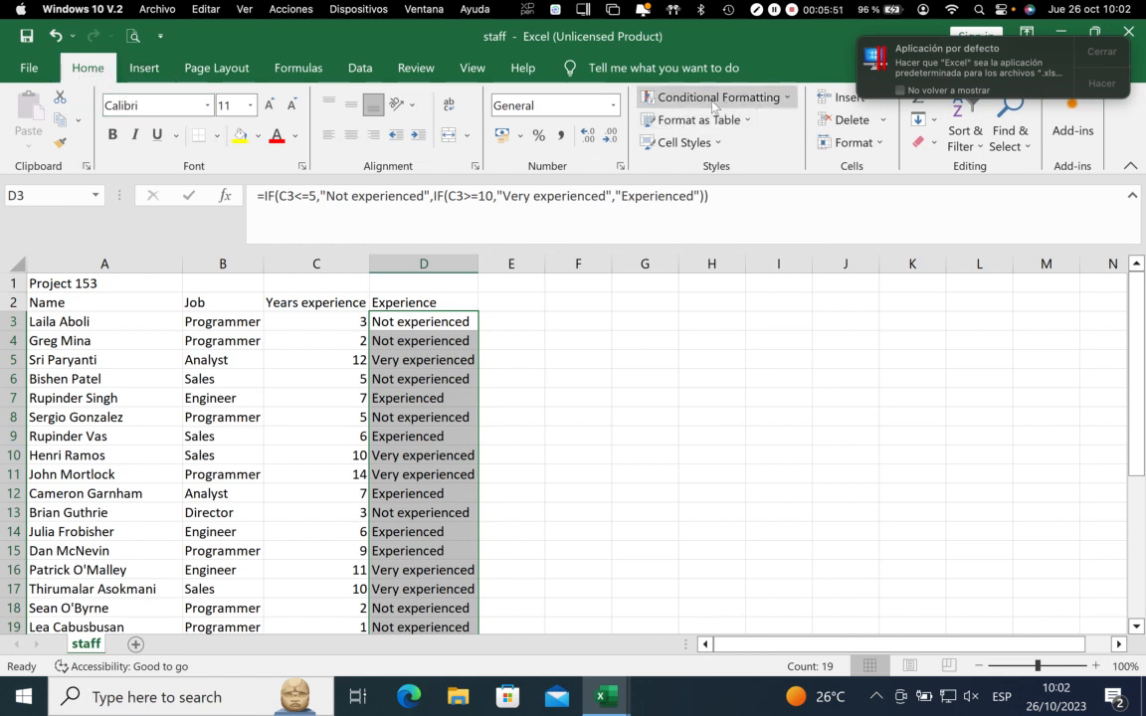
Add a Text That Contains rule to D3:D21 for "Not experienced" with Light Red Fill with Dark Red Text
{"action": "left_click", "coordinate": [784, 99]}
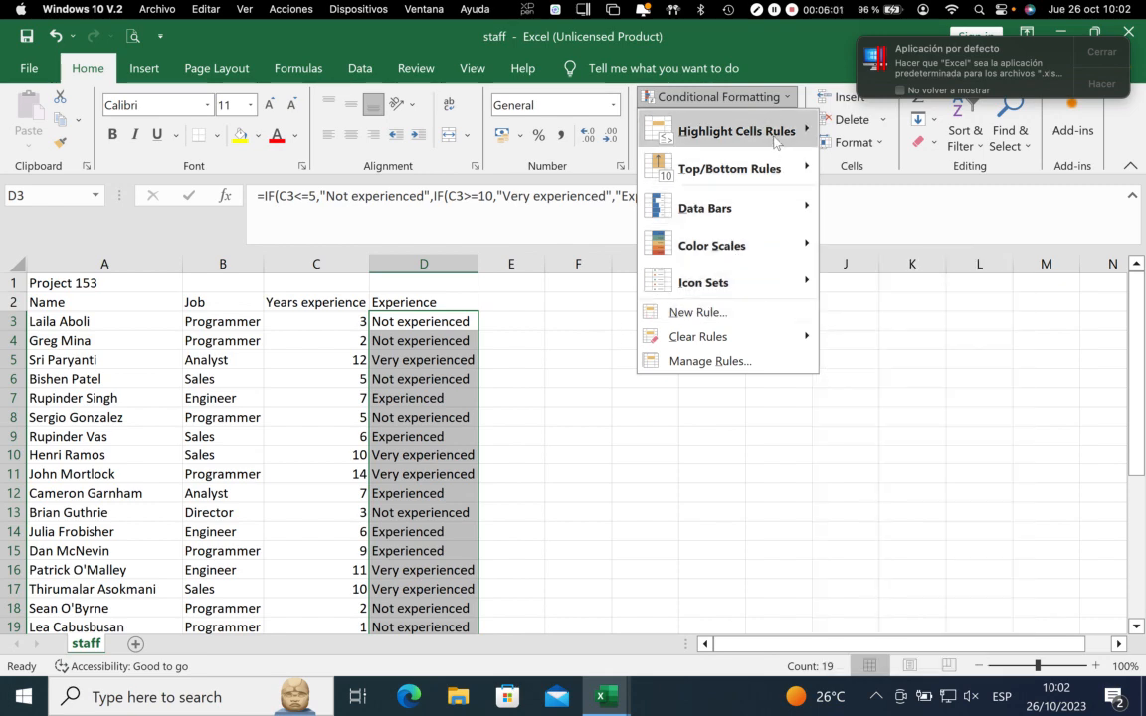
{"action": "mouse_move", "coordinate": [775, 142]}
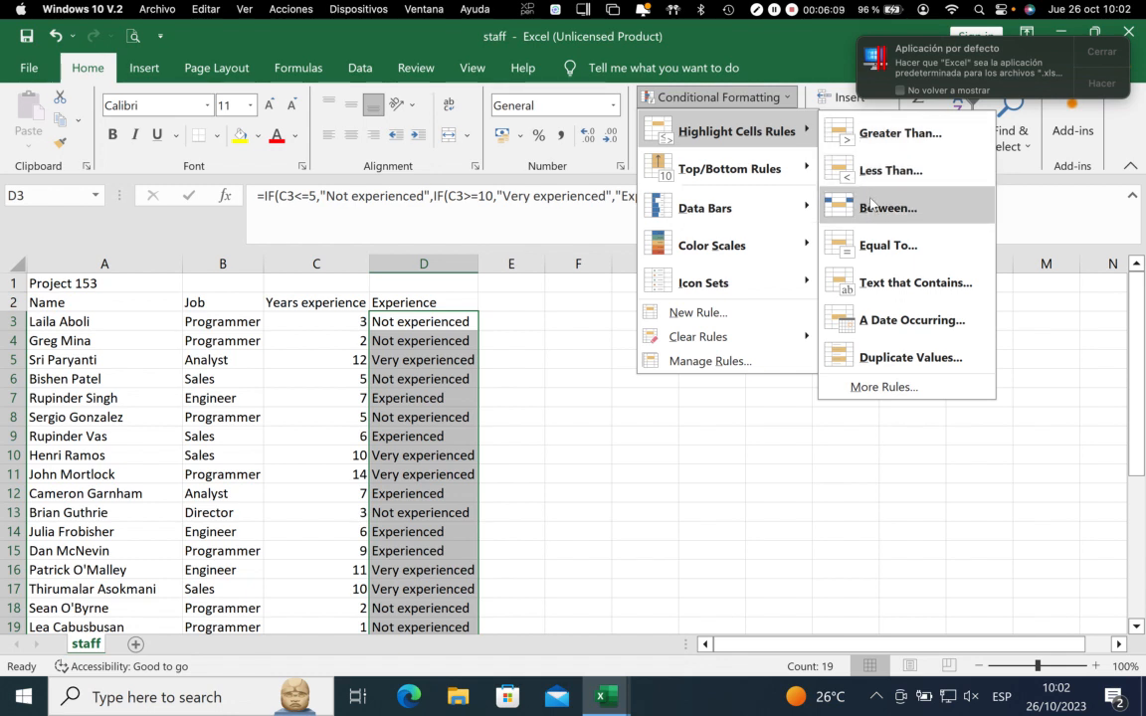
{"action": "left_click", "coordinate": [902, 287]}
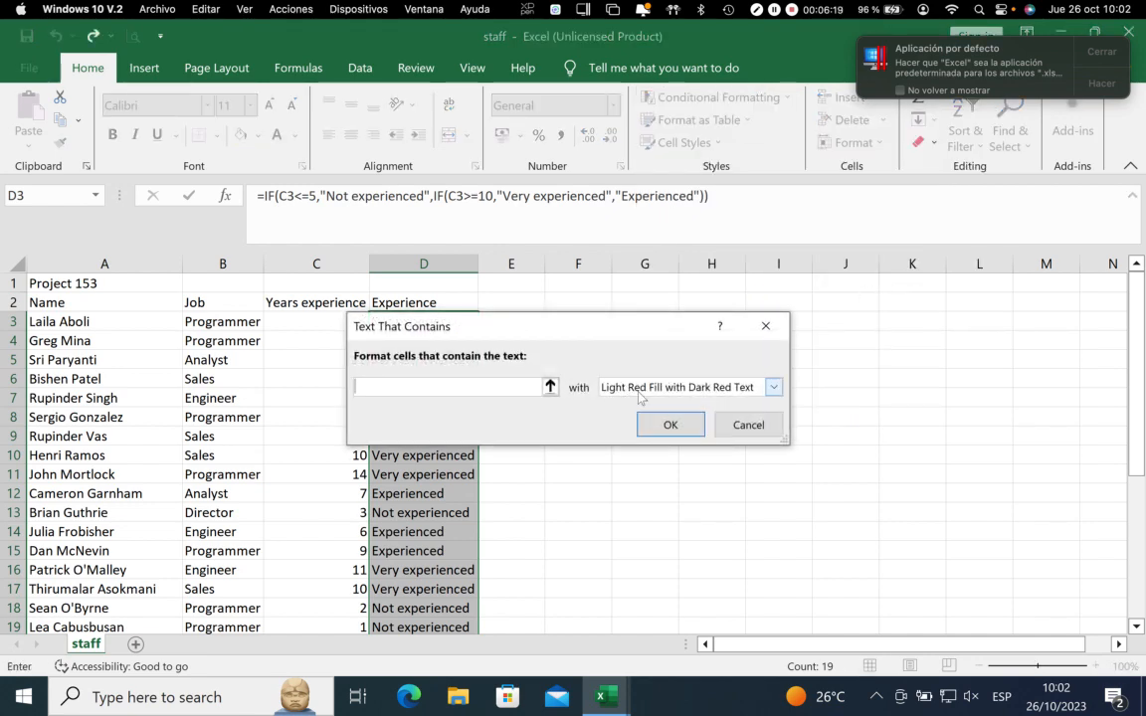
{"action": "key", "text": "ctrl+Left"}
{"action": "key", "text": "ctrl+Right"}
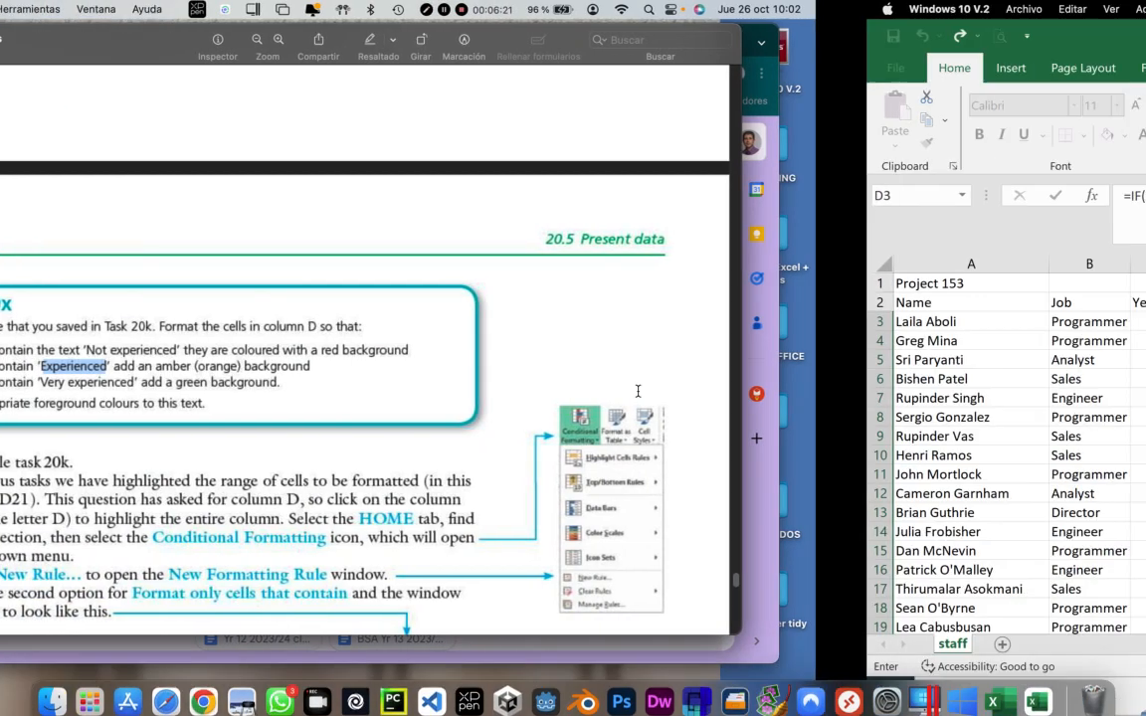
{"action": "left_click", "coordinate": [443, 387]}
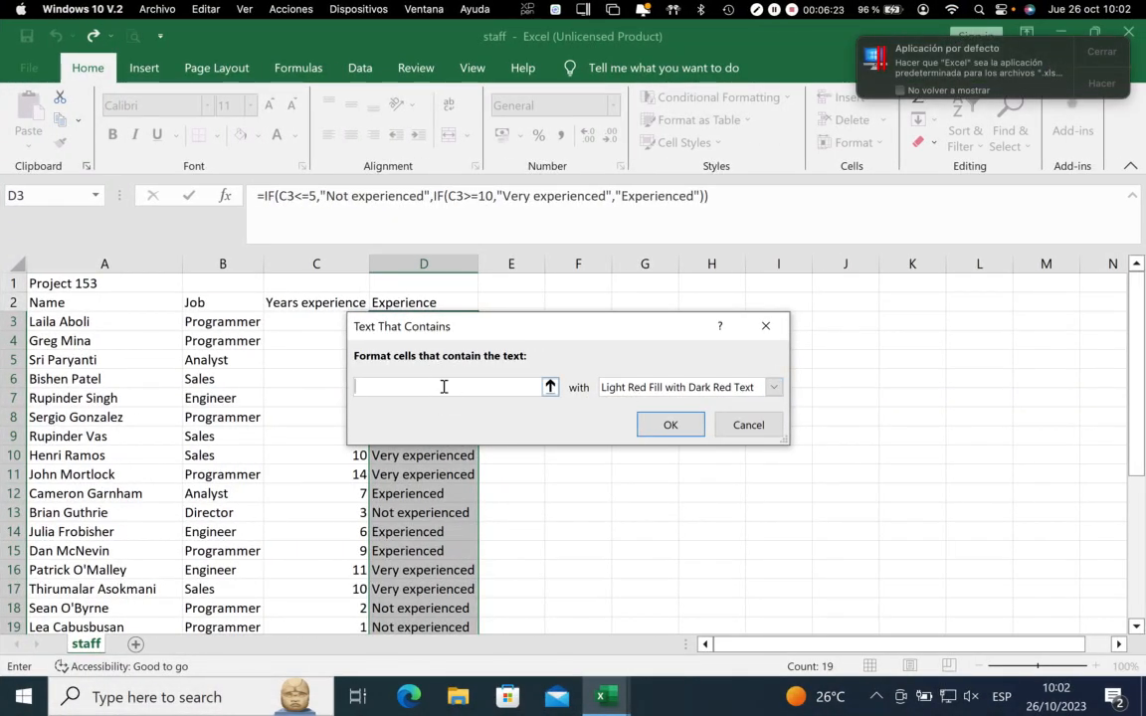
{"action": "type", "text": "Not "}
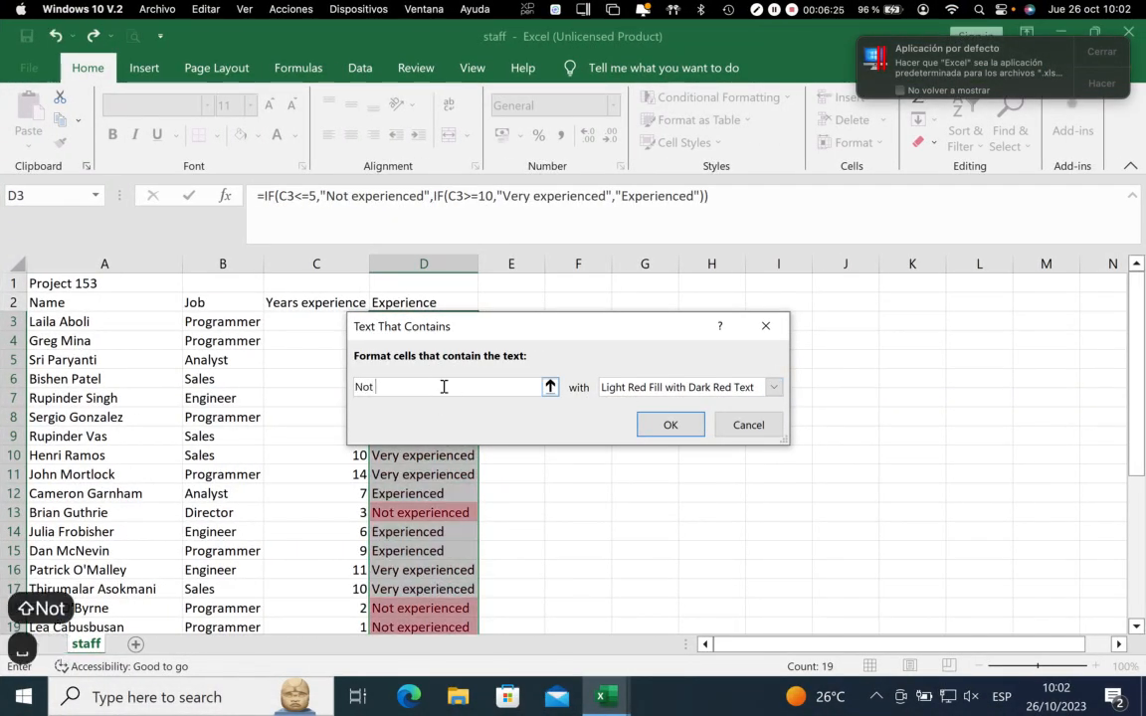
{"action": "type", "text": "W"}
{"action": "key", "text": "BackSpace"}
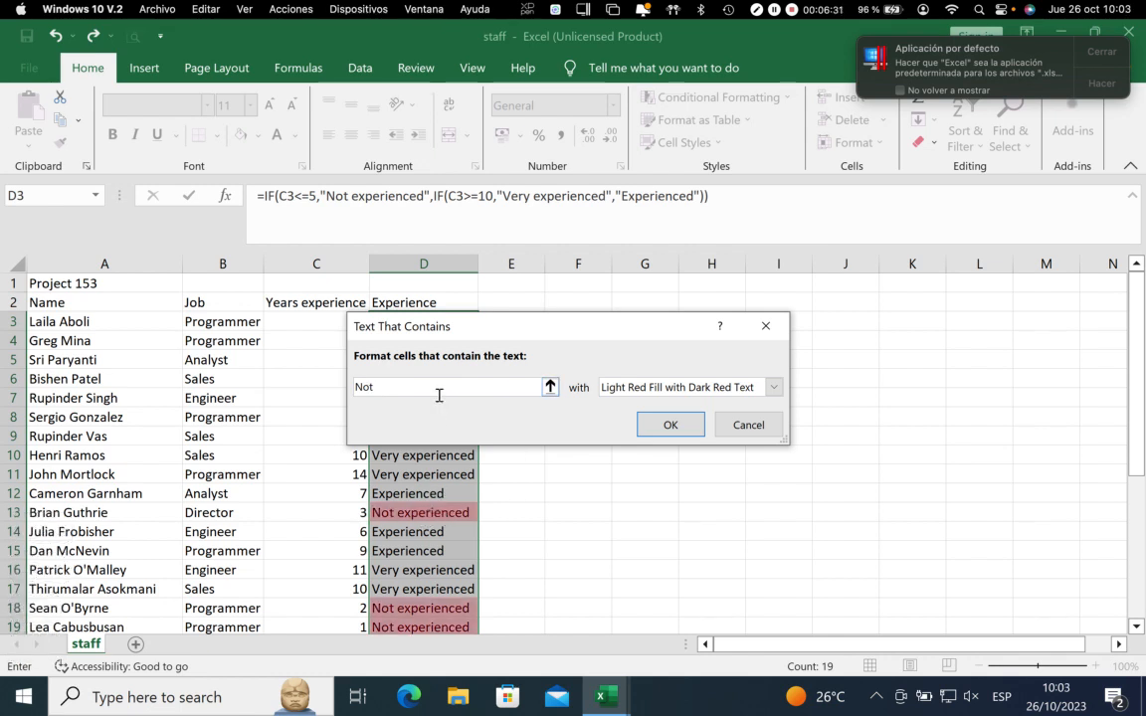
{"action": "type", "text": "w"}
{"action": "key", "text": "BackSpace"}
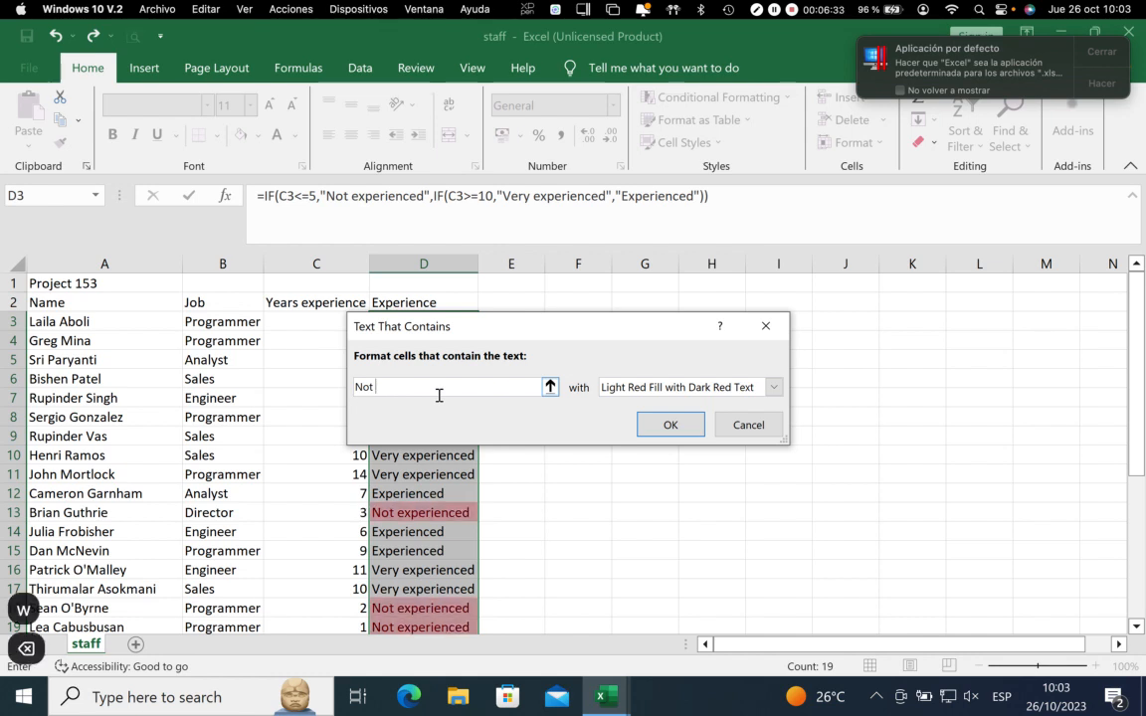
{"action": "type", "text": "experienced"}
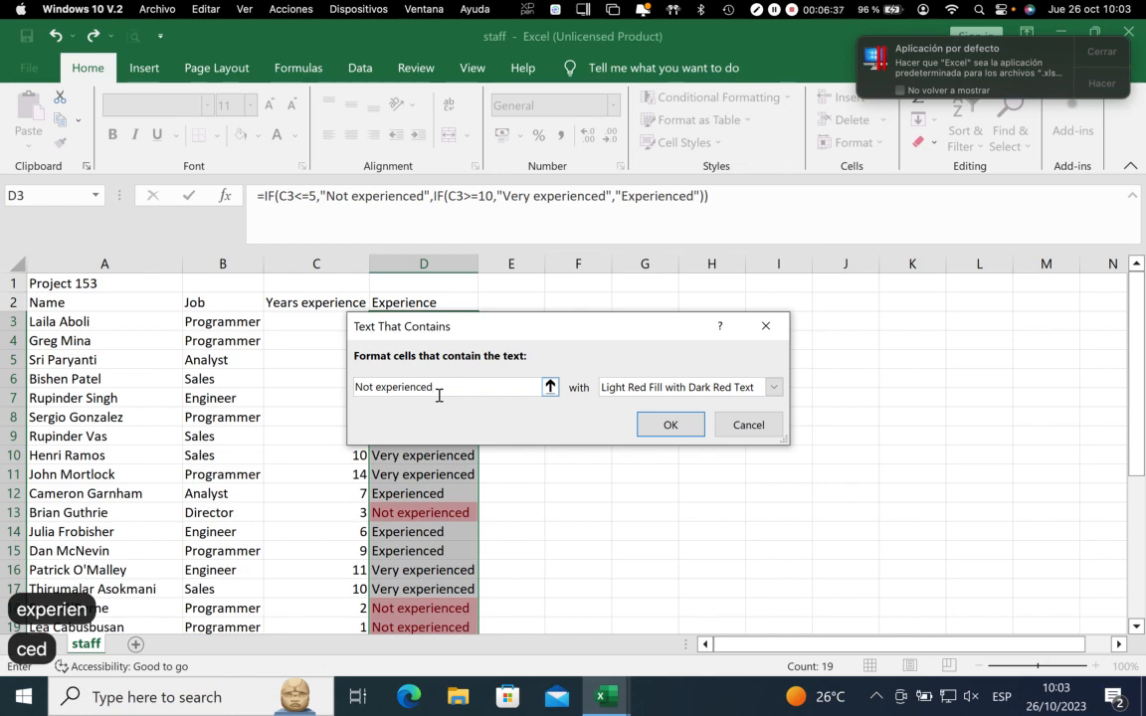
{"action": "left_click", "coordinate": [672, 425]}
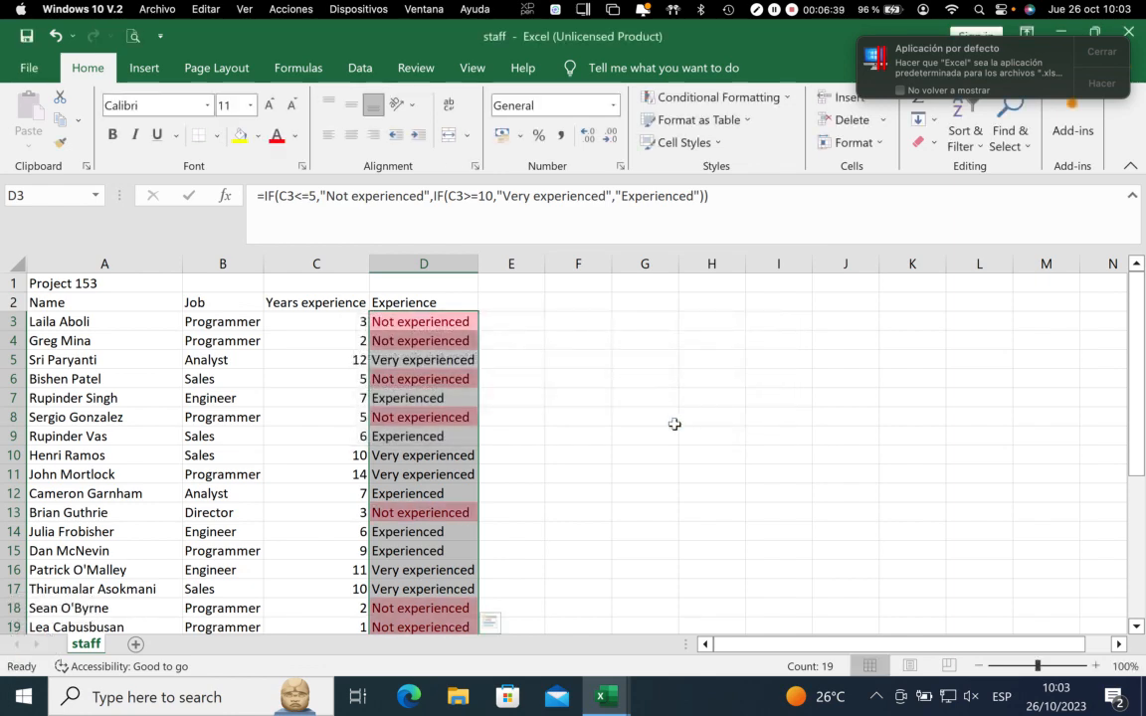
Add a Text That Contains rule to D3:D21 for "Experienced" with a custom light orange fill
{"action": "left_click", "coordinate": [727, 99]}
{"action": "mouse_move", "coordinate": [742, 135]}
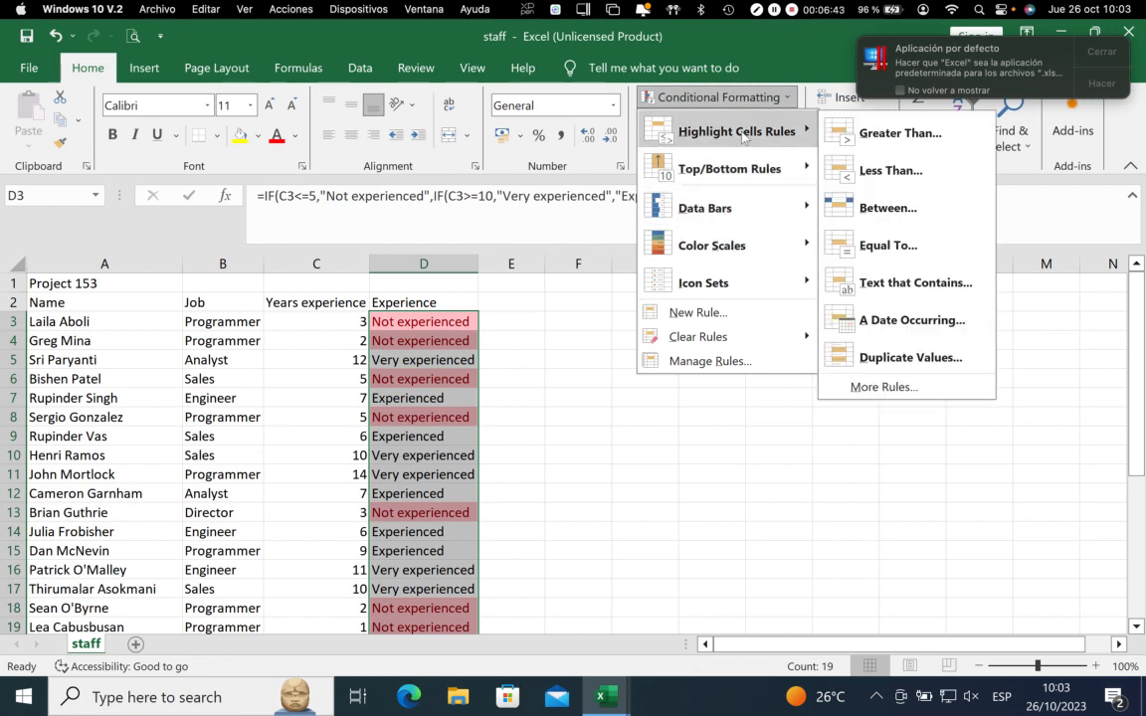
{"action": "left_click", "coordinate": [826, 282]}
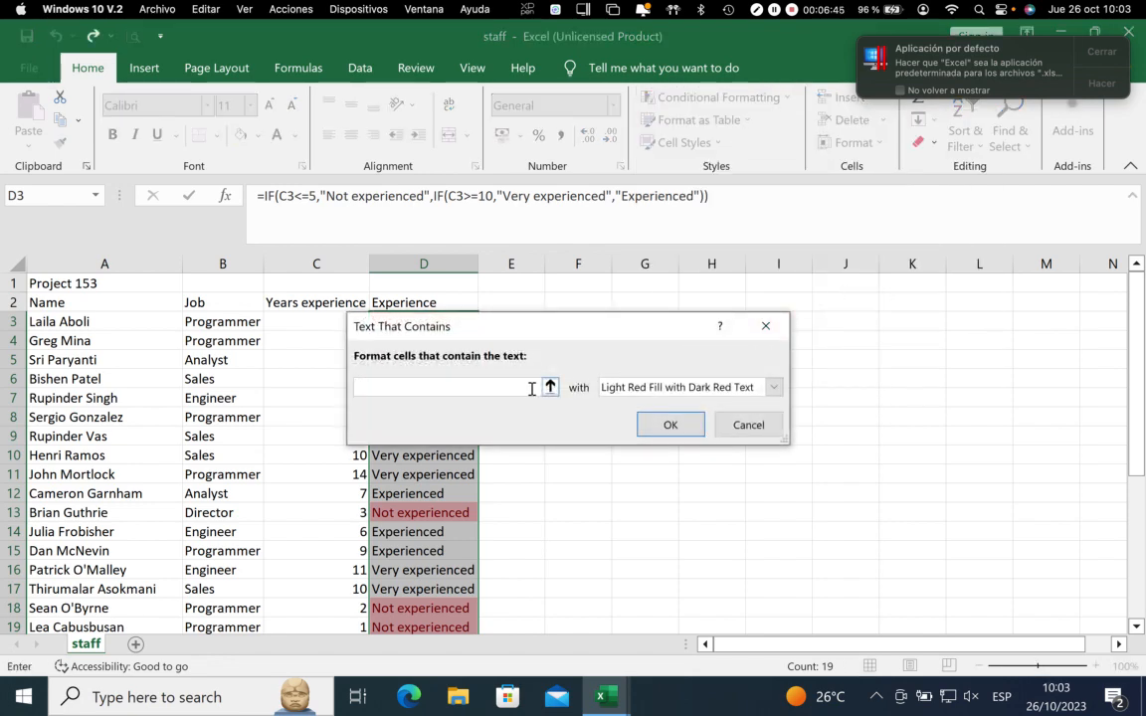
{"action": "left_click", "coordinate": [653, 388]}
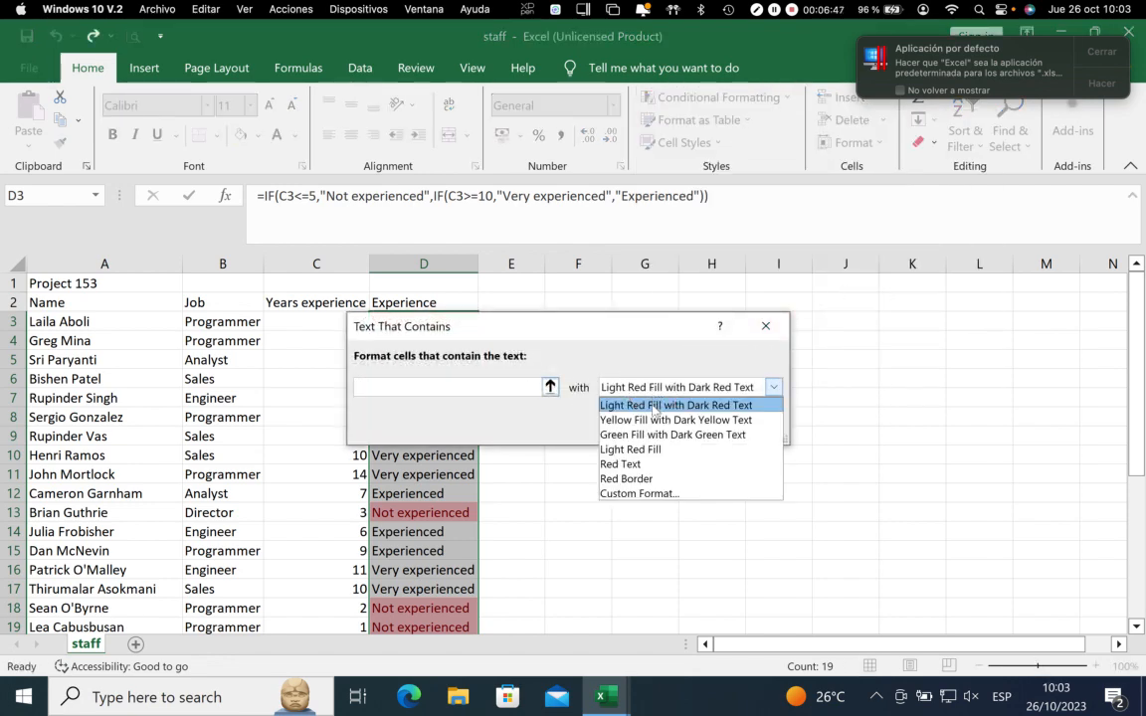
{"action": "left_click", "coordinate": [631, 493]}
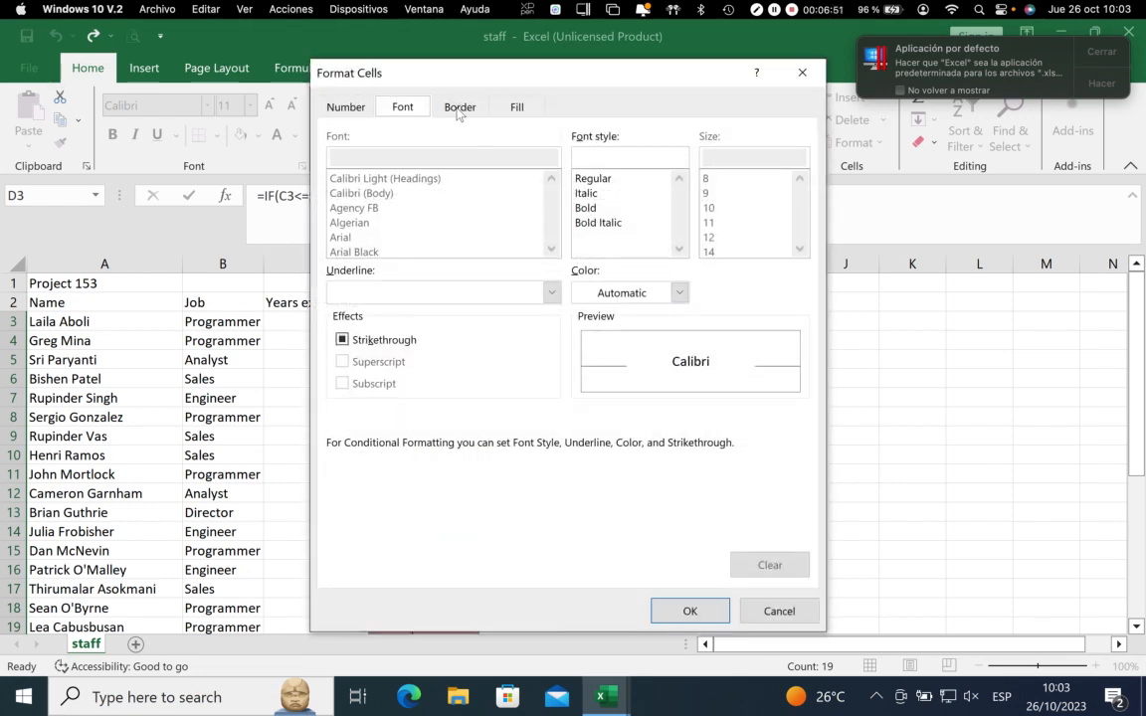
{"action": "left_click", "coordinate": [520, 106]}
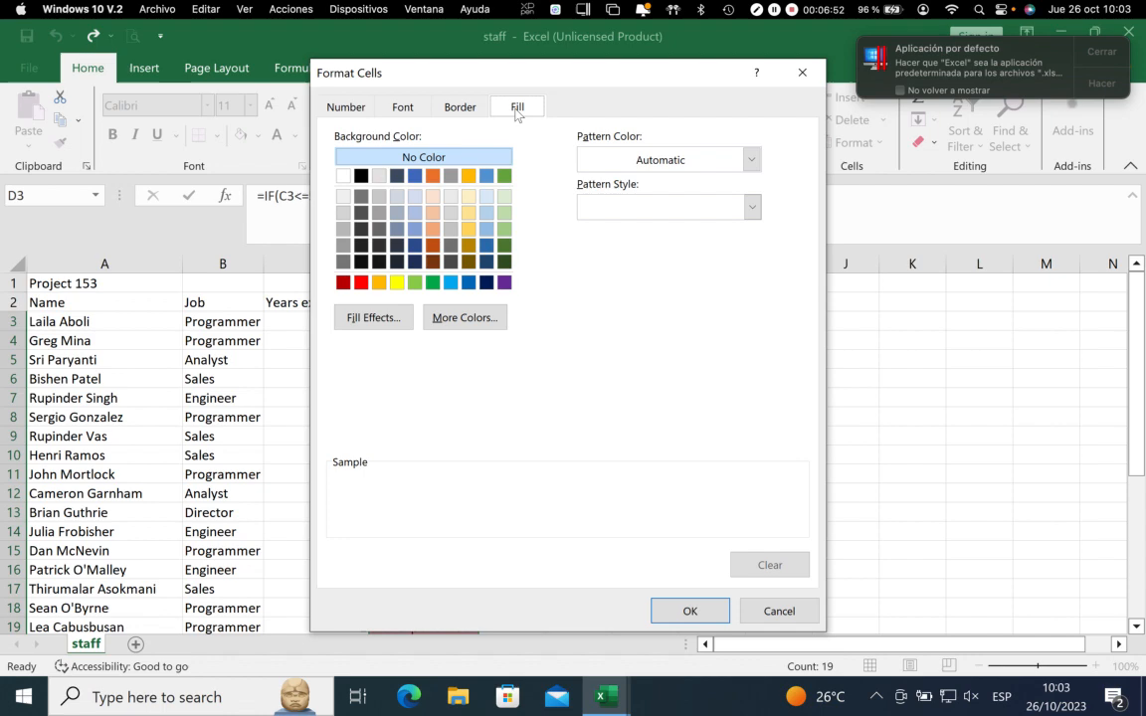
{"action": "left_click", "coordinate": [433, 196]}
{"action": "left_click", "coordinate": [689, 610]}
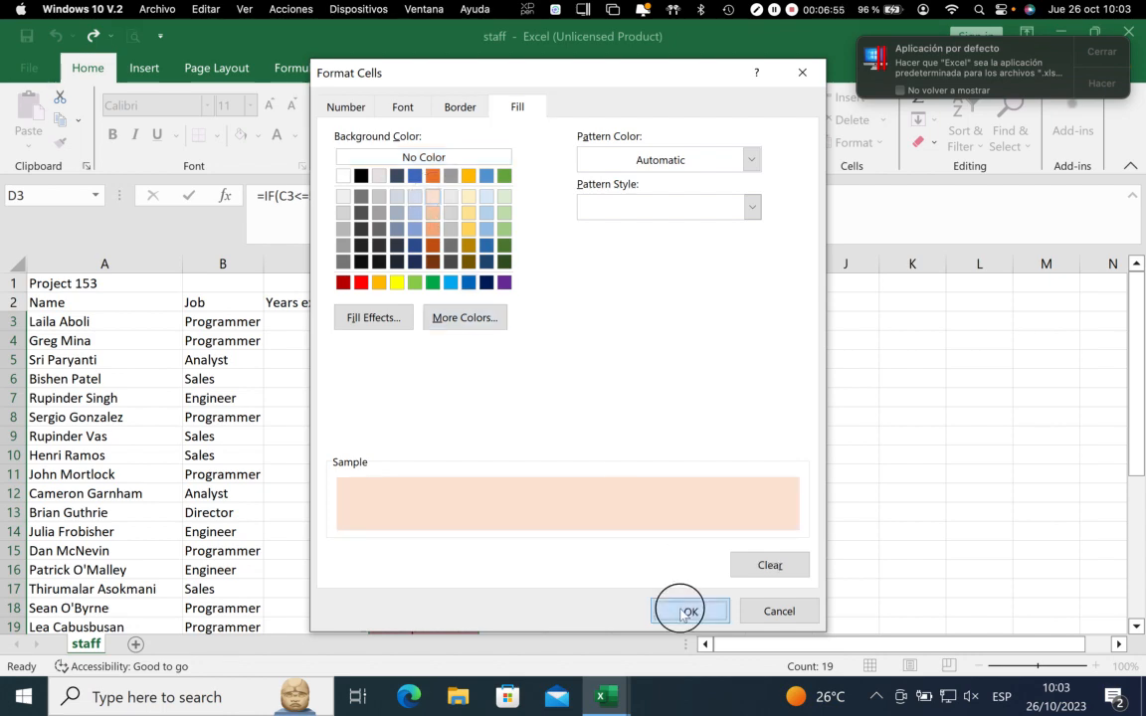
{"action": "left_click", "coordinate": [458, 392]}
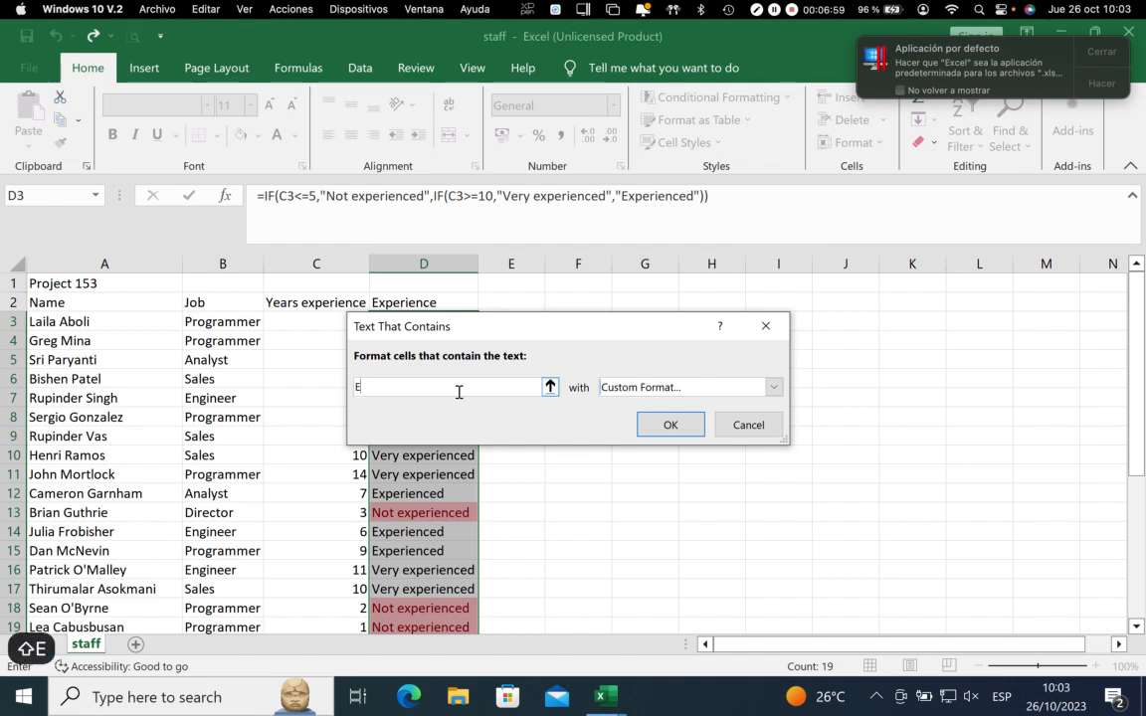
{"action": "type", "text": "Experienced"}
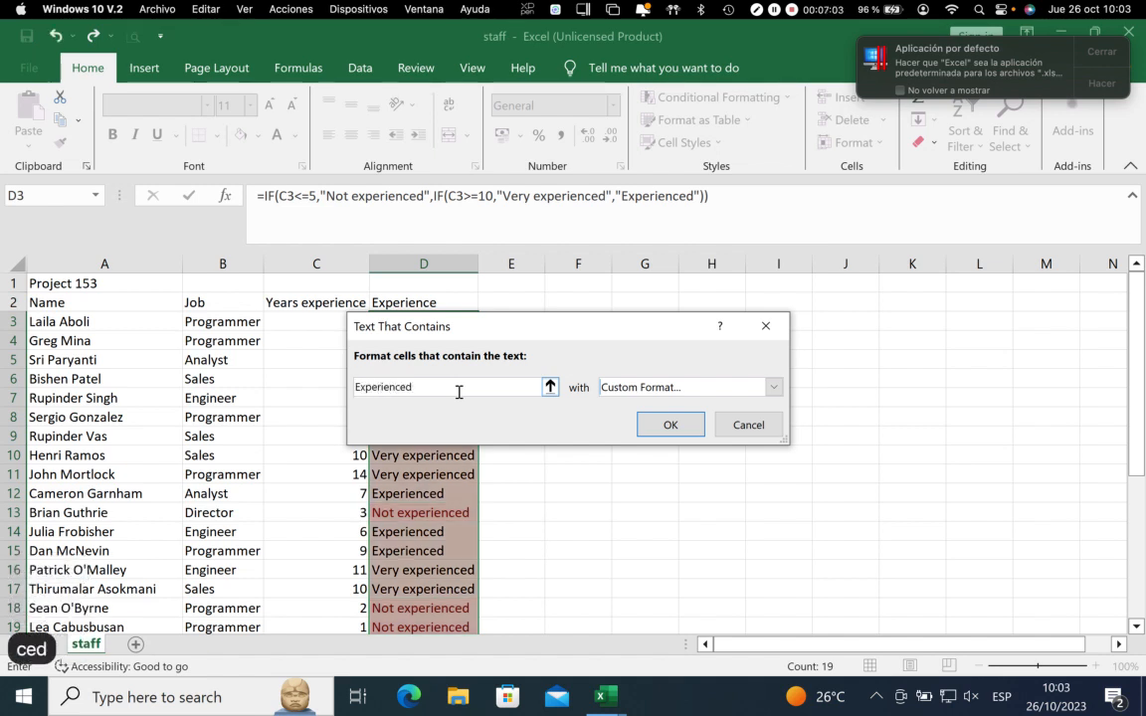
{"action": "left_click", "coordinate": [669, 426]}
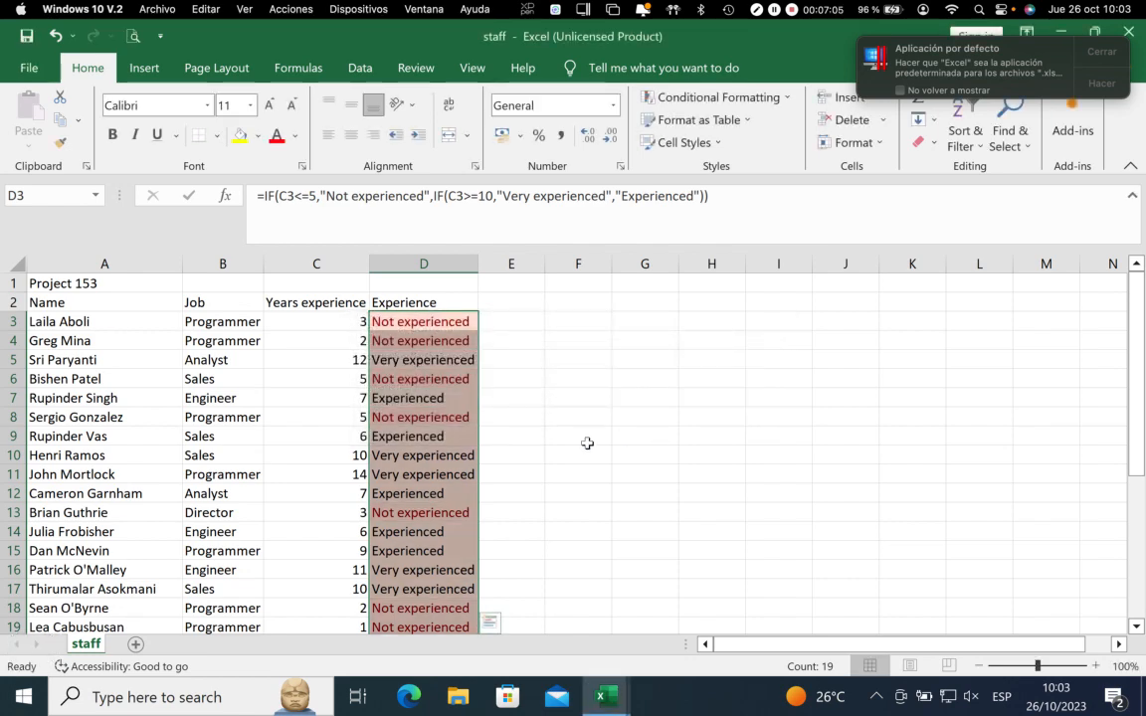
{"action": "left_click", "coordinate": [541, 470]}
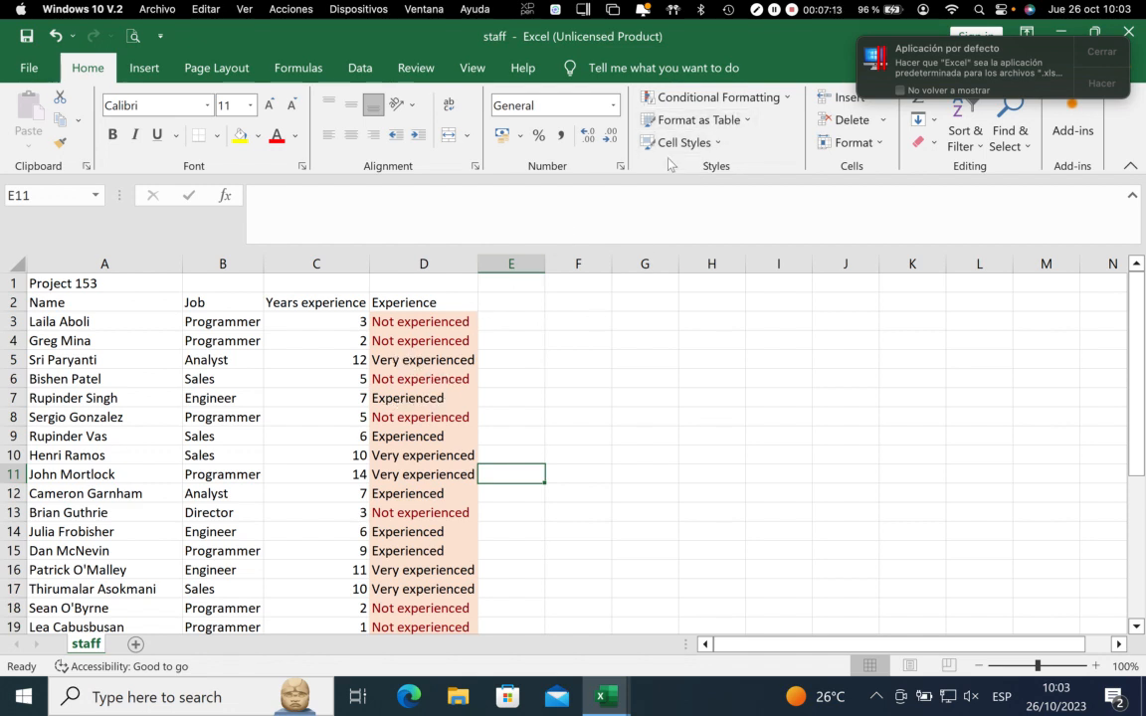
Check the Conditional Formatting Rules Manager for rules on the current selection, then close it
{"action": "left_click", "coordinate": [717, 100]}
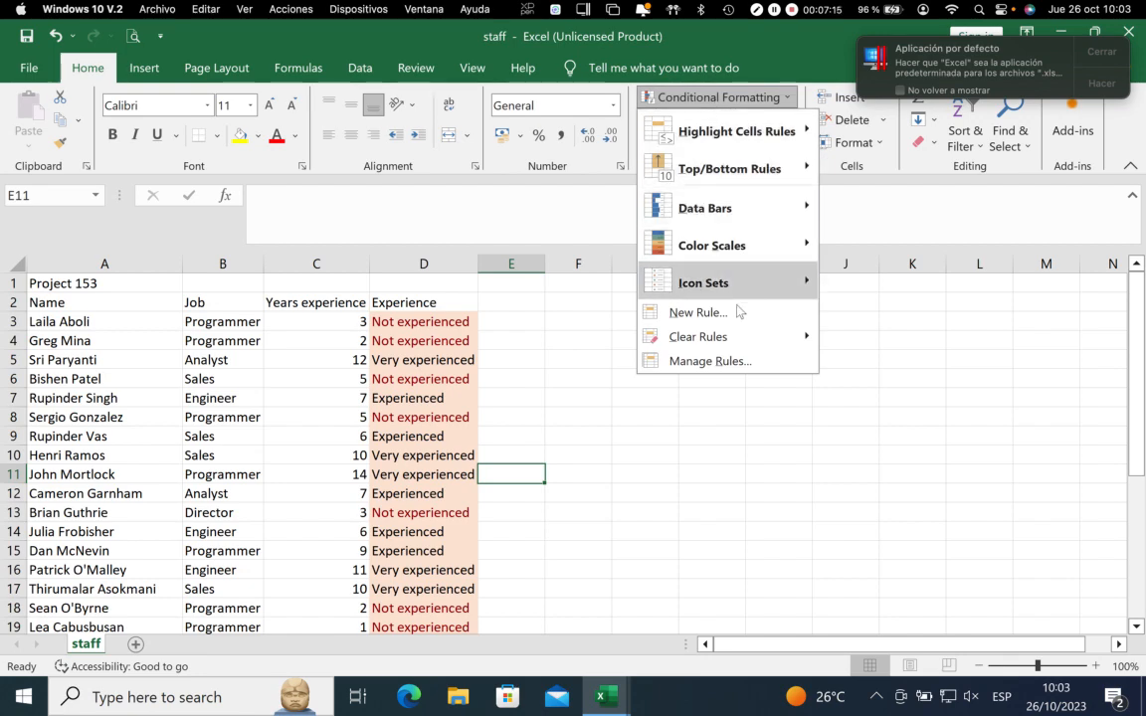
{"action": "left_click", "coordinate": [733, 362]}
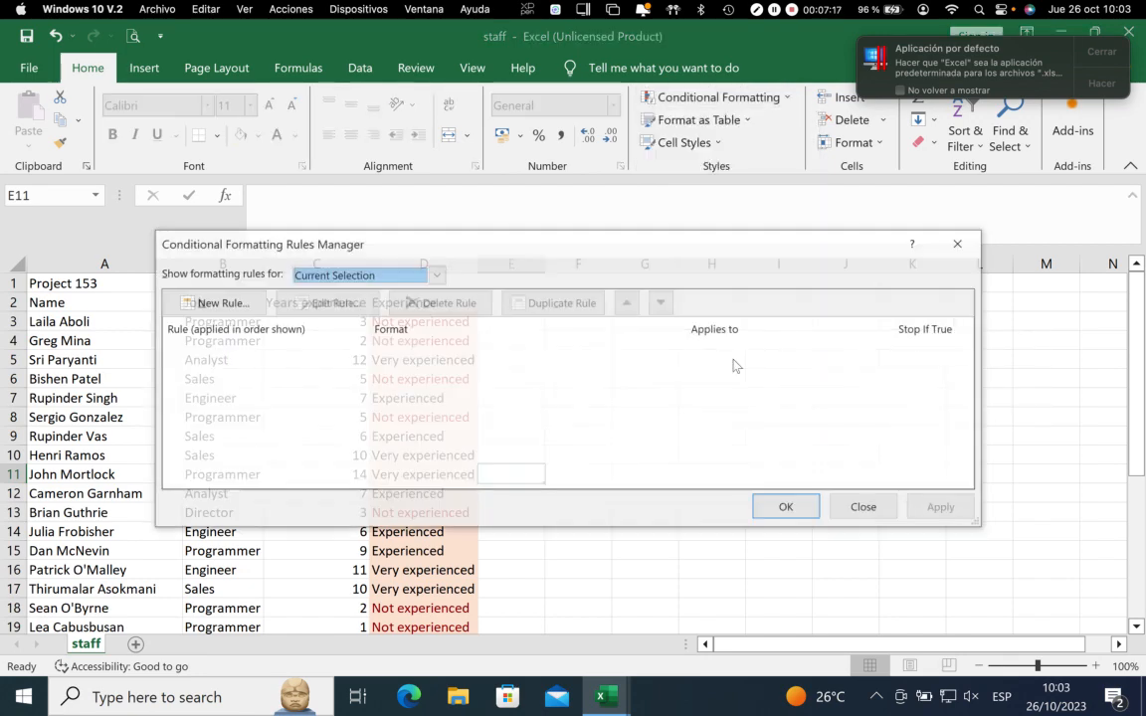
{"action": "left_click", "coordinate": [864, 509]}
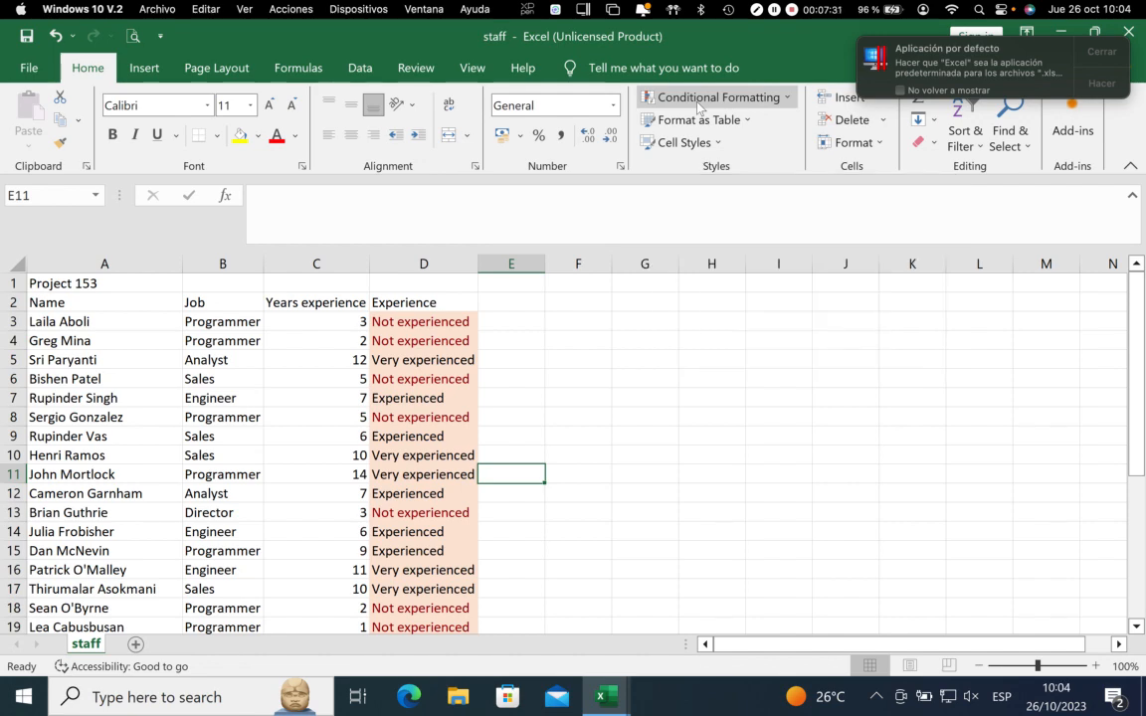
Undo the "Experienced" formatting rule and clear all remaining conditional formatting rules from D3:D21
{"action": "key", "text": "ctrl+z"}
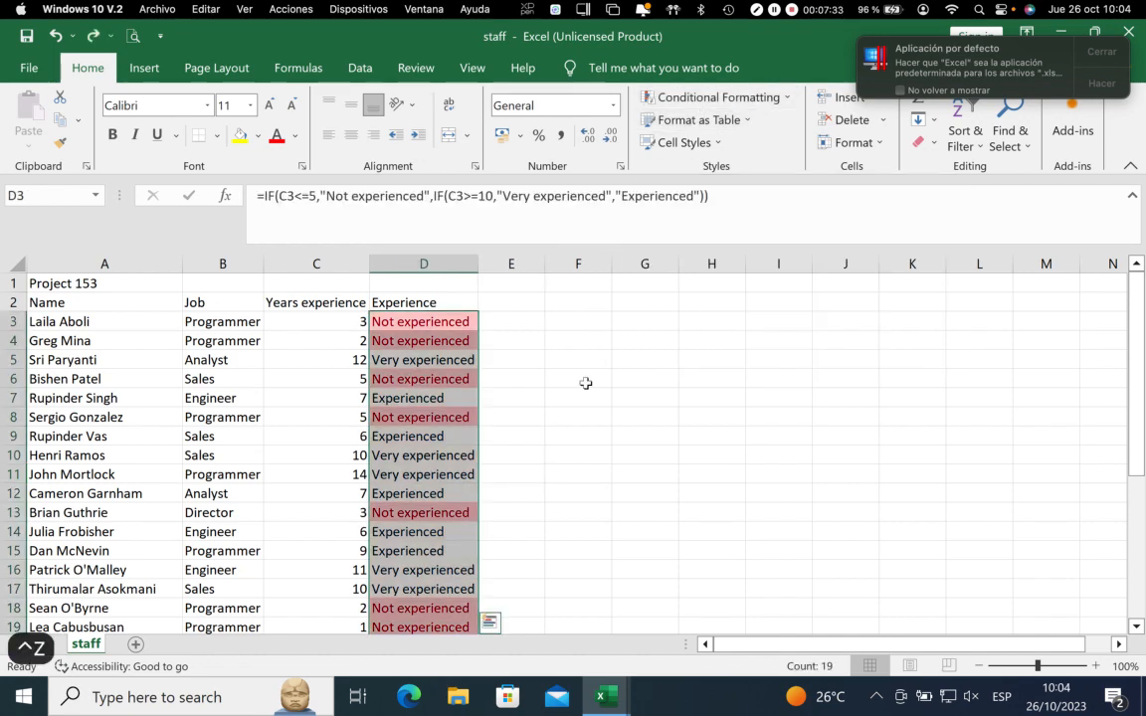
{"action": "left_click", "coordinate": [712, 106]}
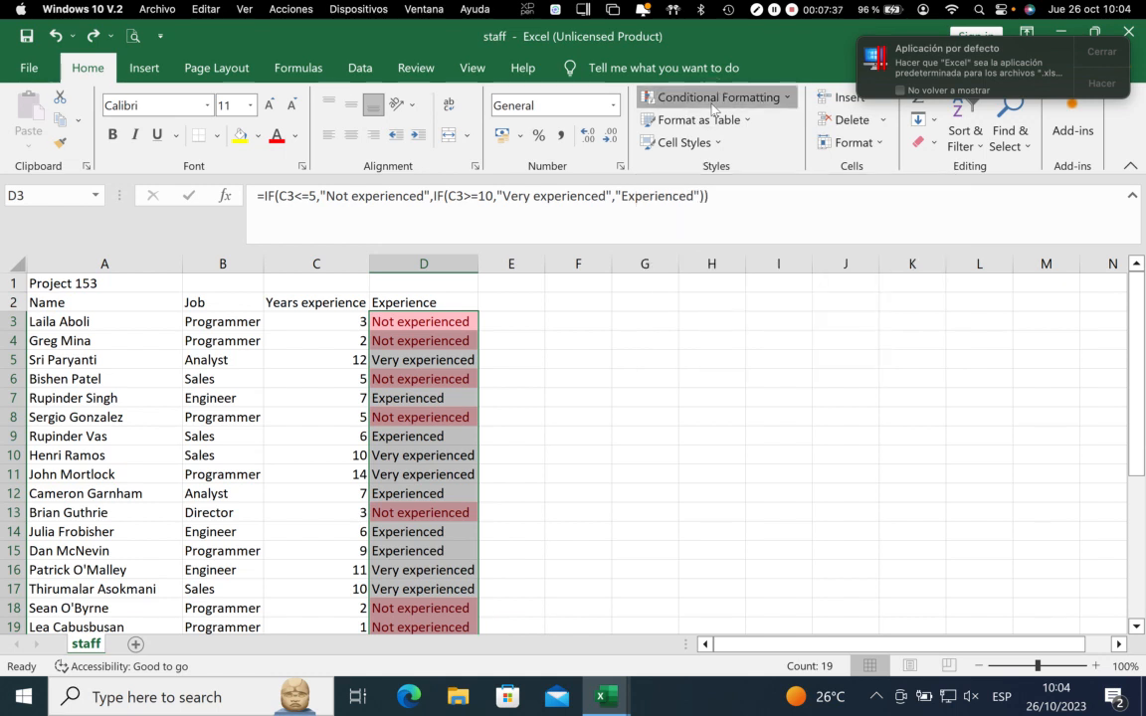
{"action": "mouse_move", "coordinate": [738, 342]}
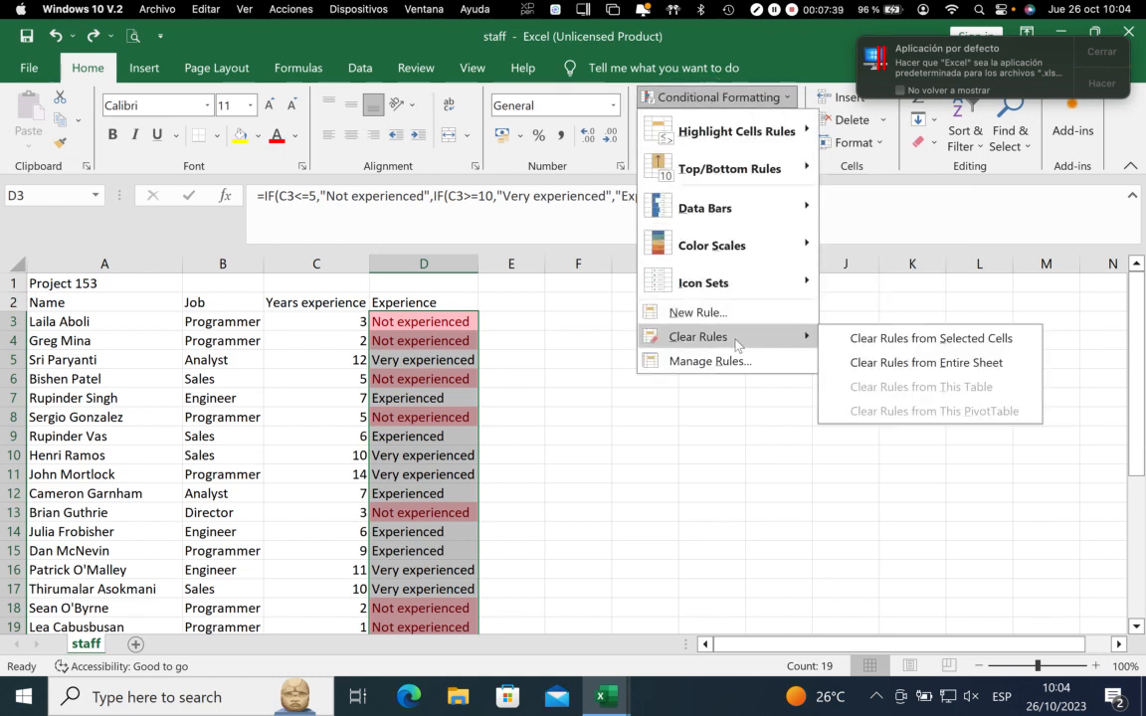
{"action": "left_click", "coordinate": [895, 338]}
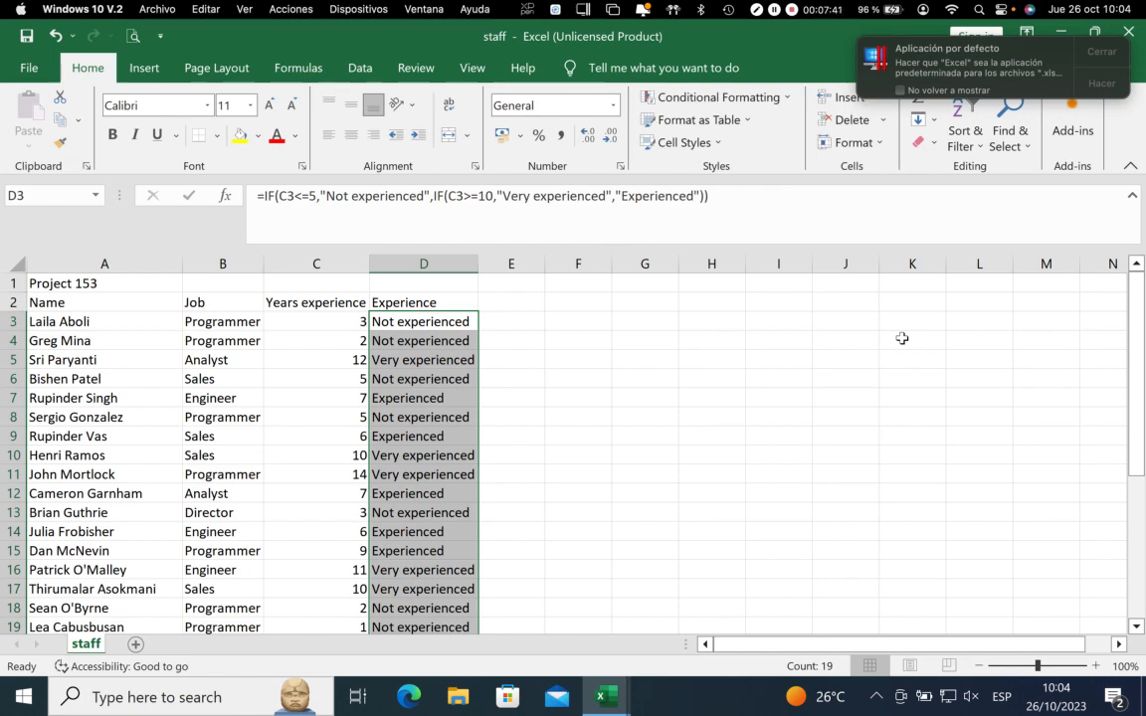
Create a conditional formatting rule for D3:D21 that formats only cells whose value is equal to "Experienced"
{"action": "left_click", "coordinate": [697, 97]}
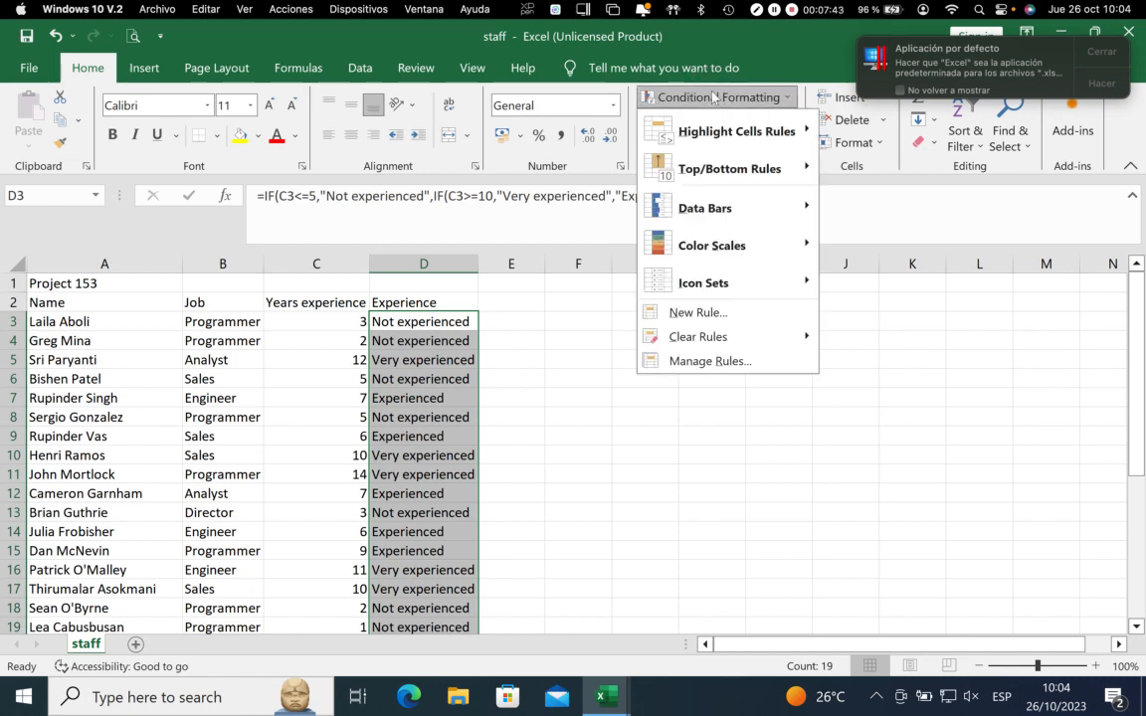
{"action": "left_click", "coordinate": [702, 362]}
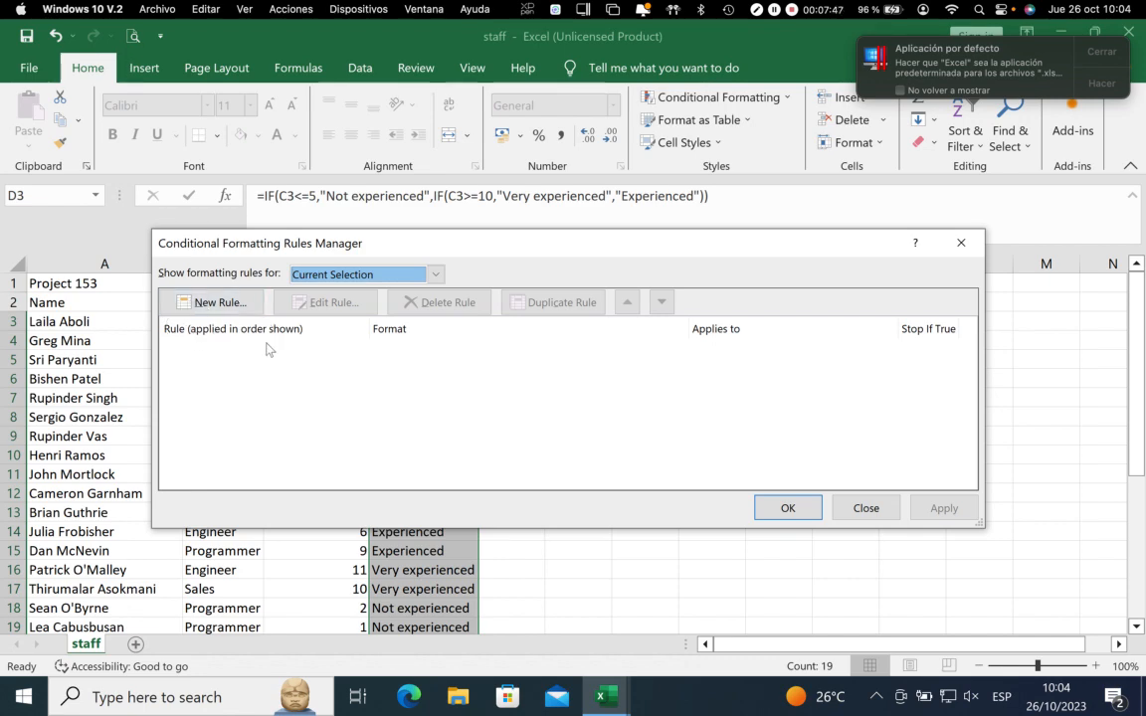
{"action": "left_click", "coordinate": [211, 302]}
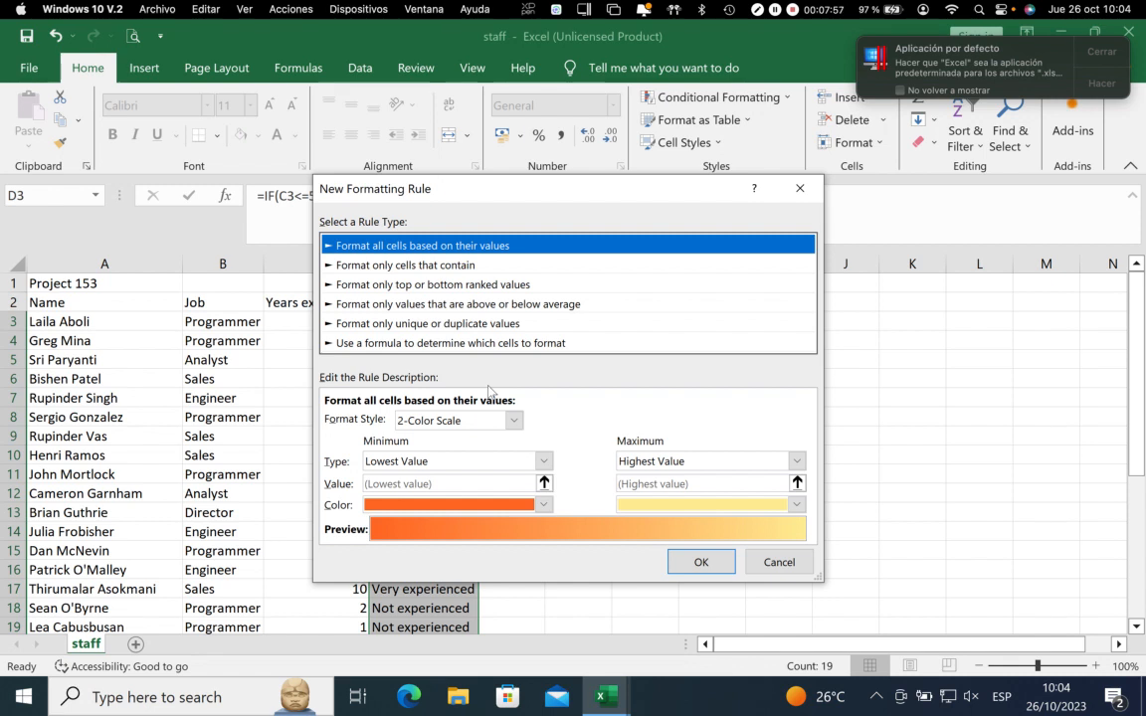
{"action": "left_click", "coordinate": [774, 10]}
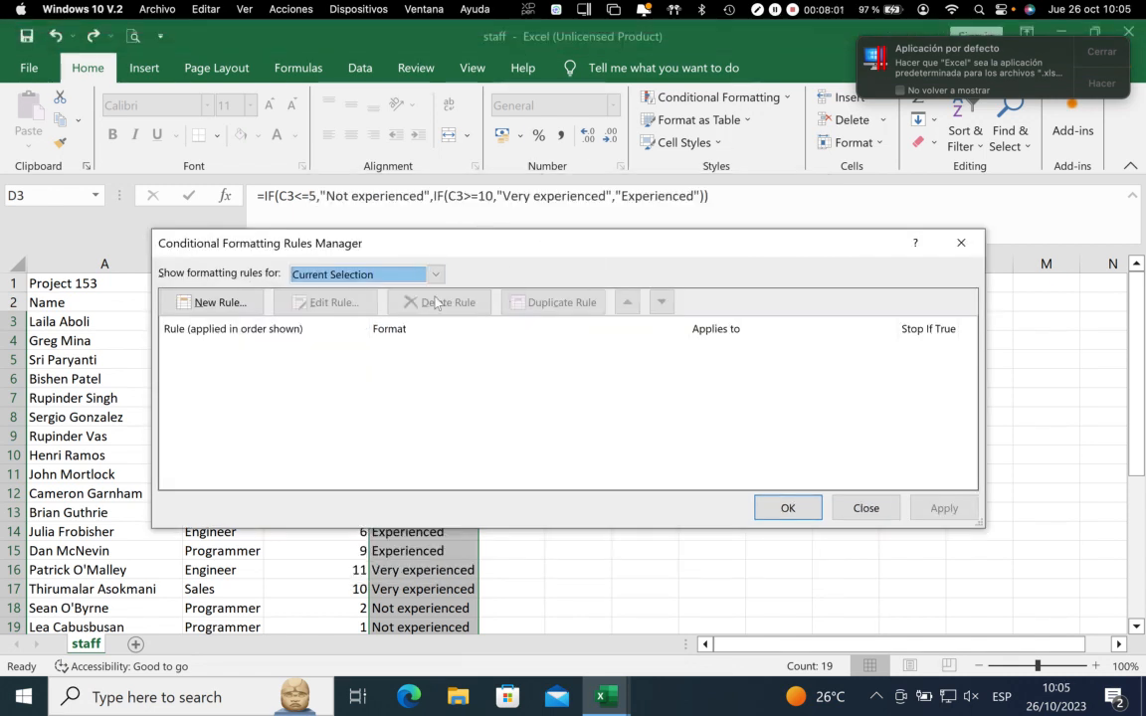
{"action": "left_click", "coordinate": [214, 301]}
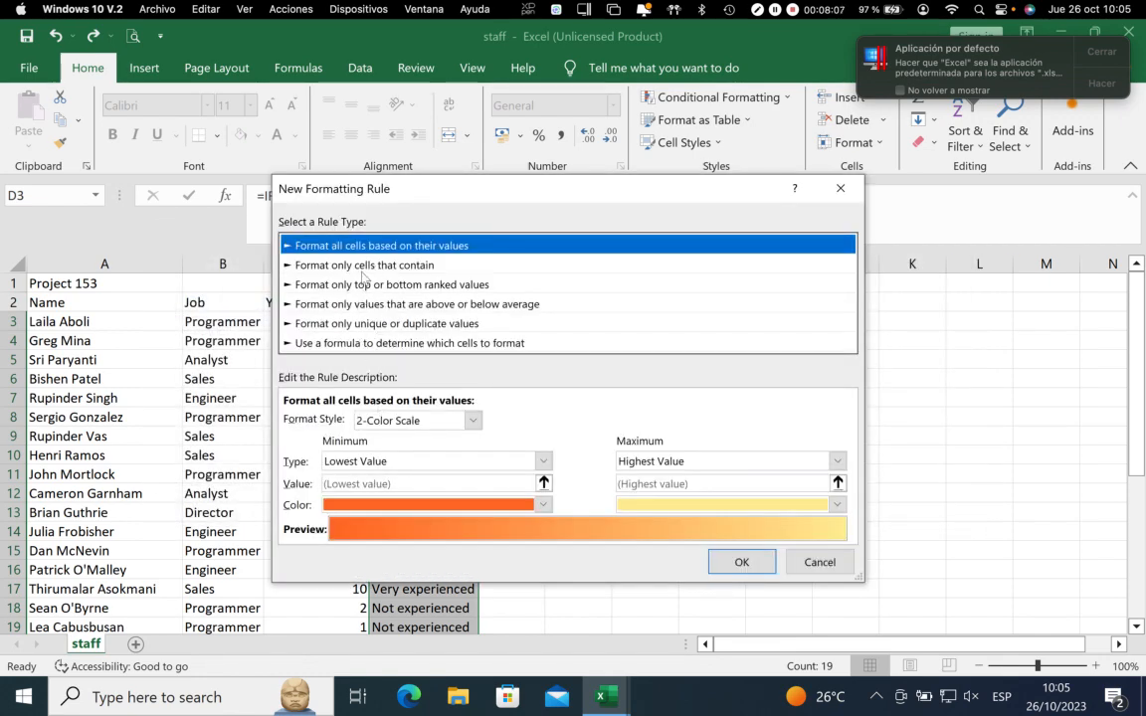
{"action": "left_click", "coordinate": [367, 266]}
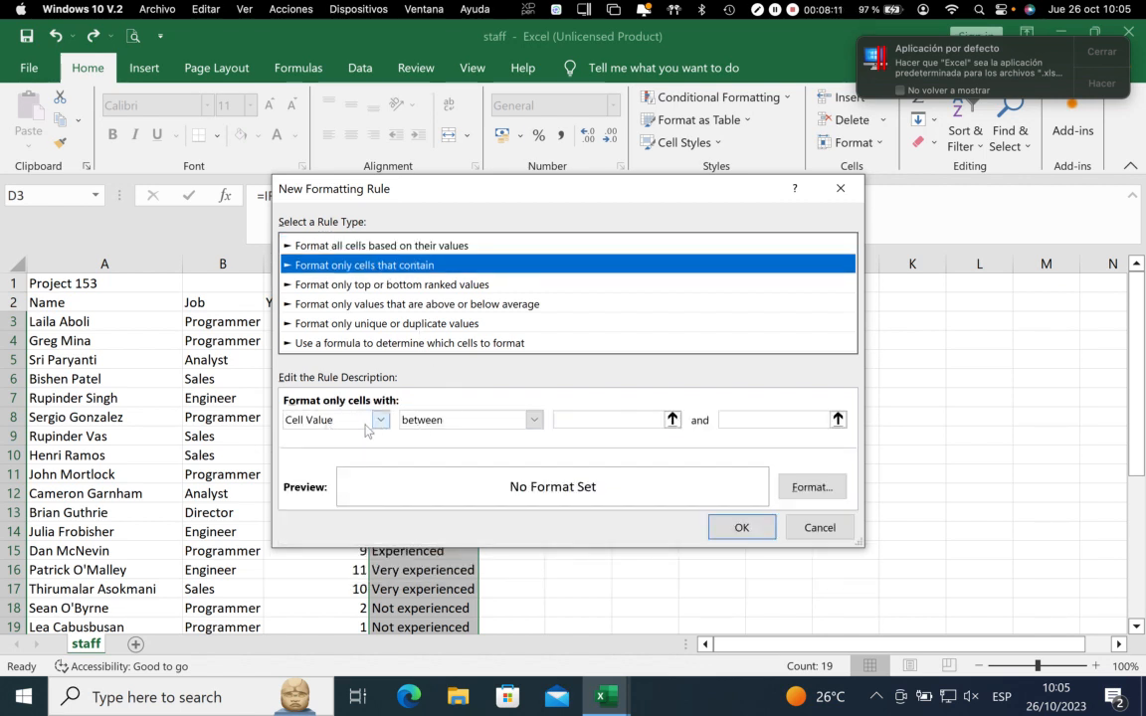
{"action": "left_click", "coordinate": [439, 421]}
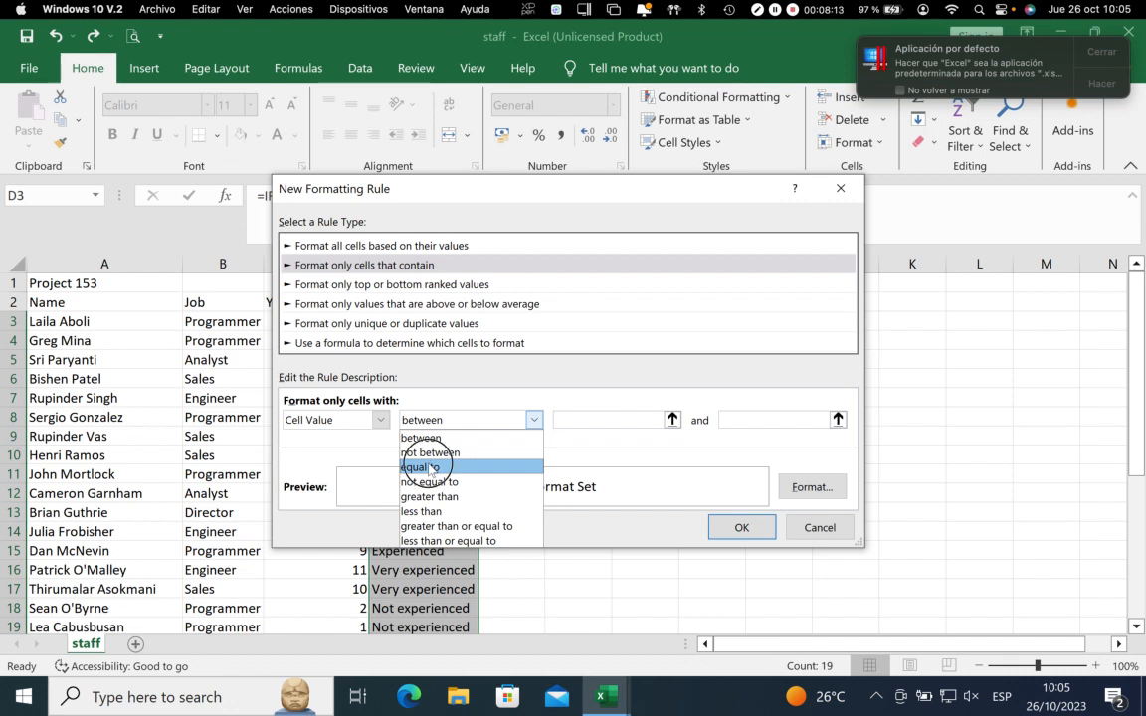
{"action": "left_click", "coordinate": [430, 467]}
{"action": "left_click", "coordinate": [586, 419]}
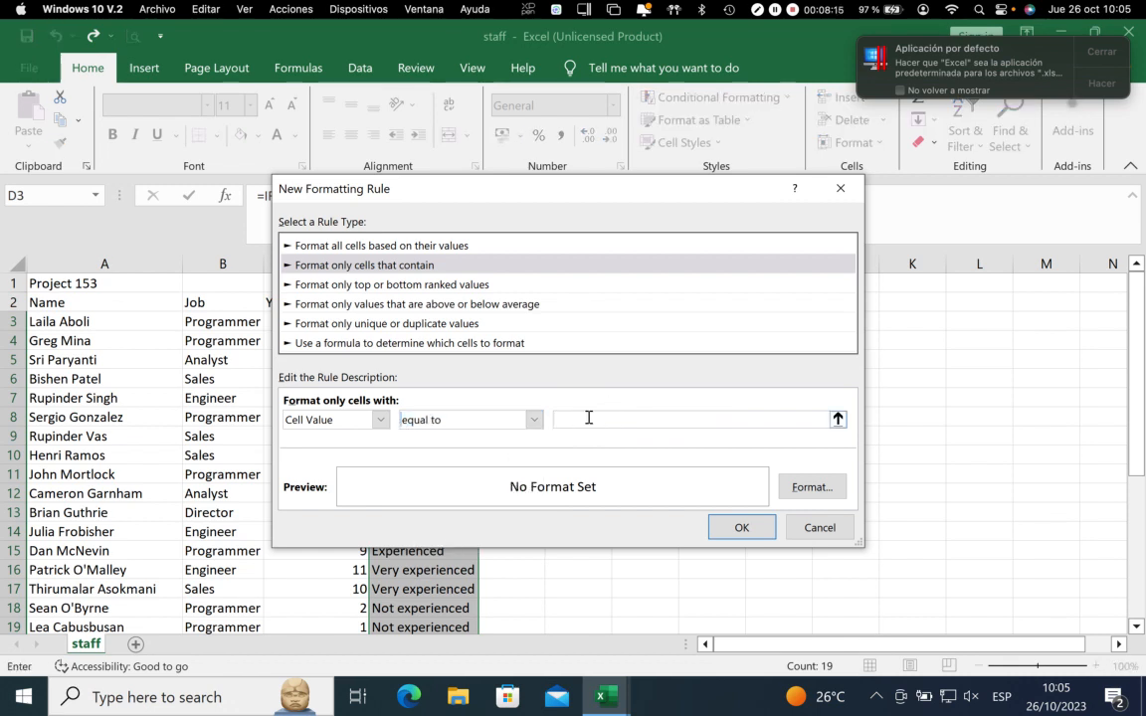
{"action": "type", "text": "Exp"}
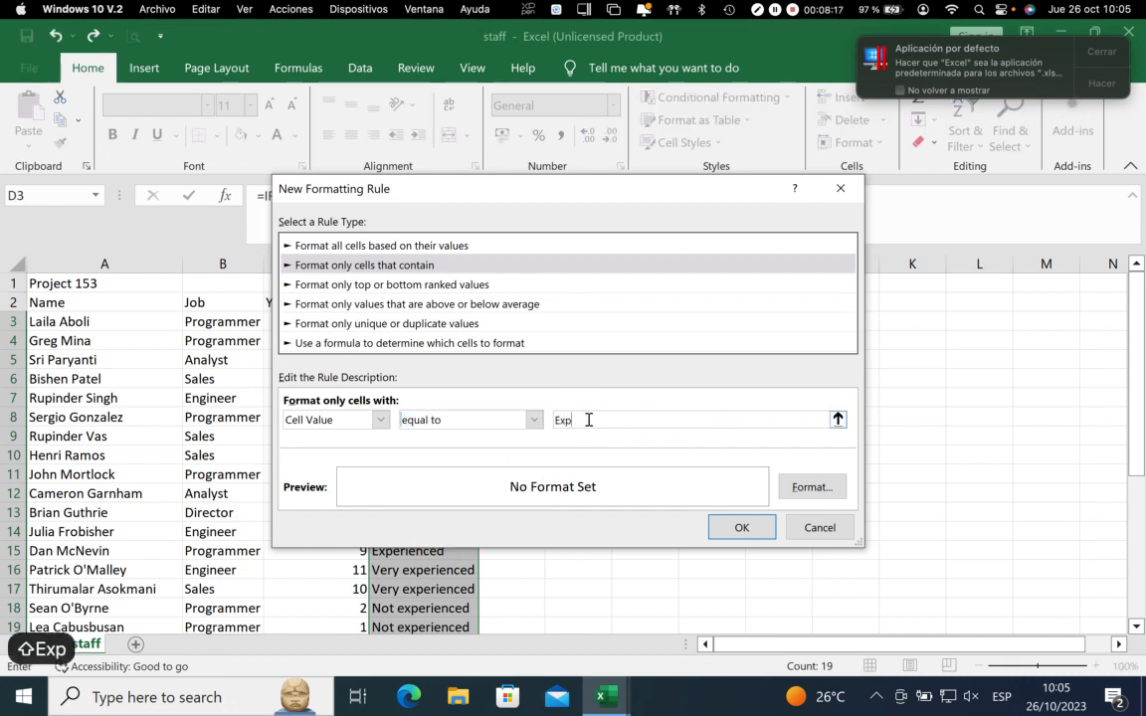
{"action": "type", "text": "erienced"}
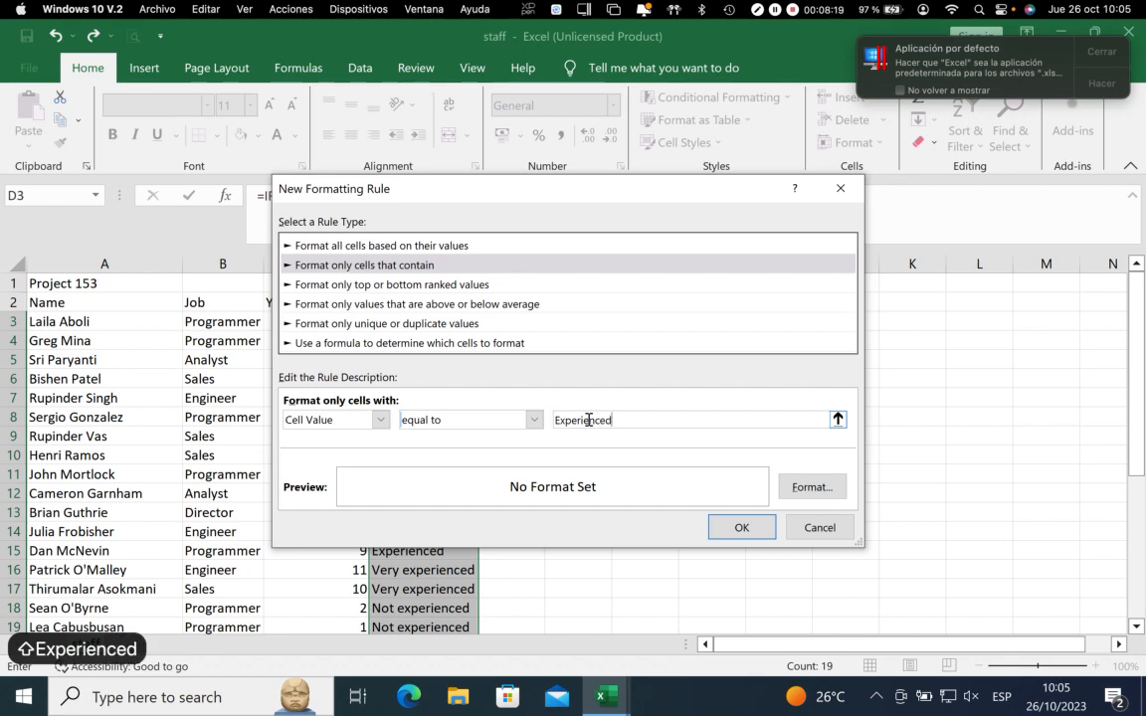
Give the "Experienced" rule a light orange fill and apply it to the selected cells
{"action": "left_click", "coordinate": [812, 486]}
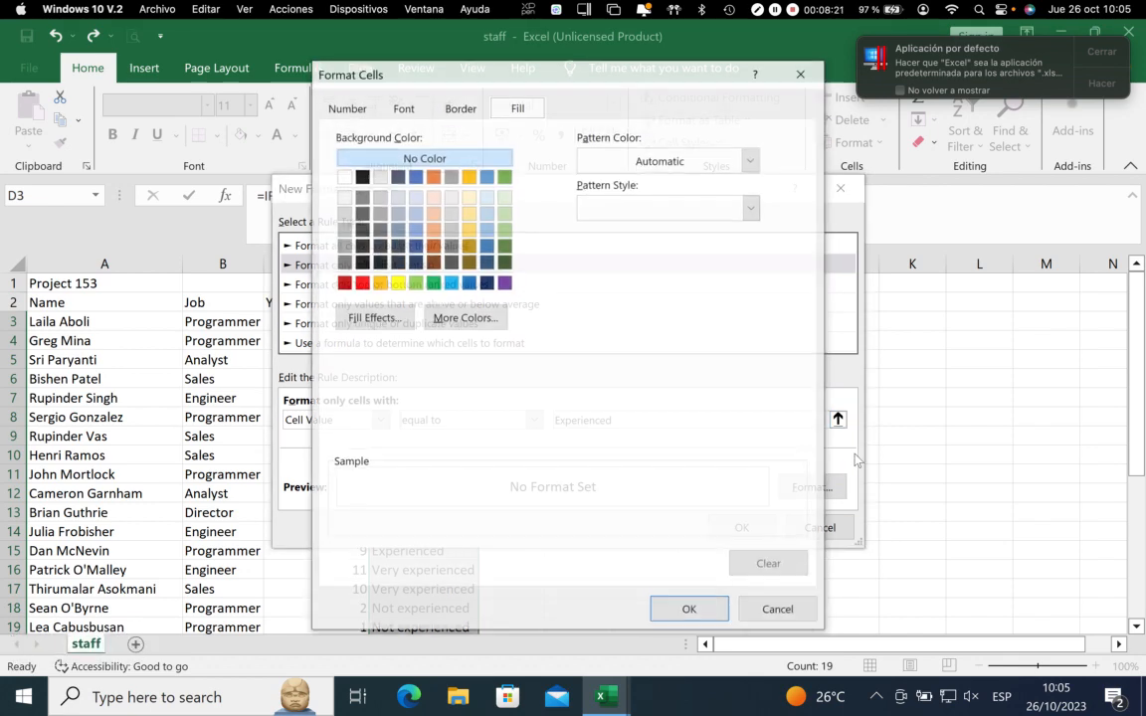
{"action": "left_click", "coordinate": [434, 197]}
{"action": "left_click", "coordinate": [686, 610]}
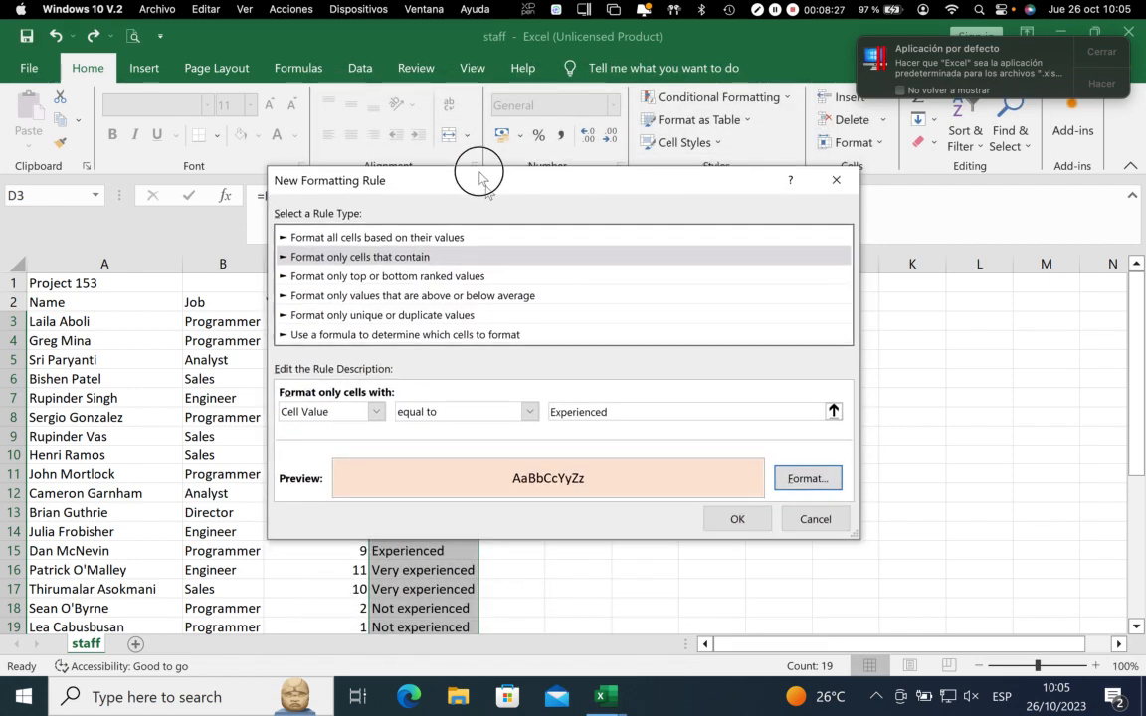
{"action": "left_click_drag", "start_coordinate": [480, 179], "coordinate": [462, 131]}
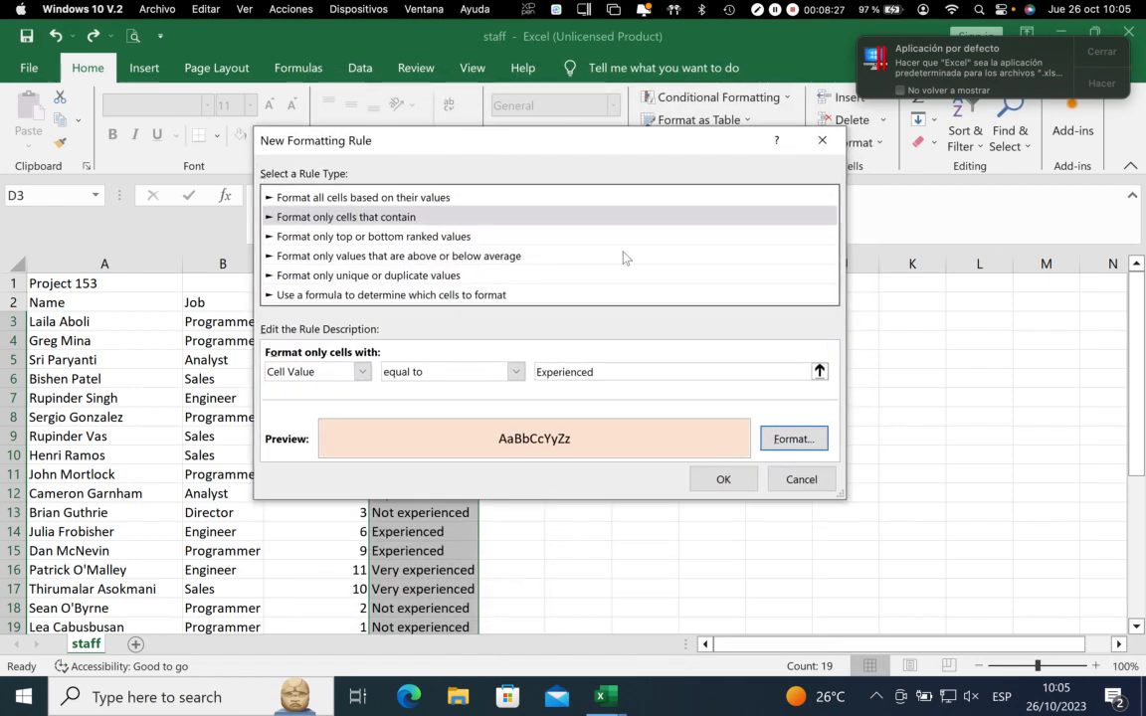
{"action": "left_click", "coordinate": [723, 479]}
{"action": "left_click", "coordinate": [944, 508]}
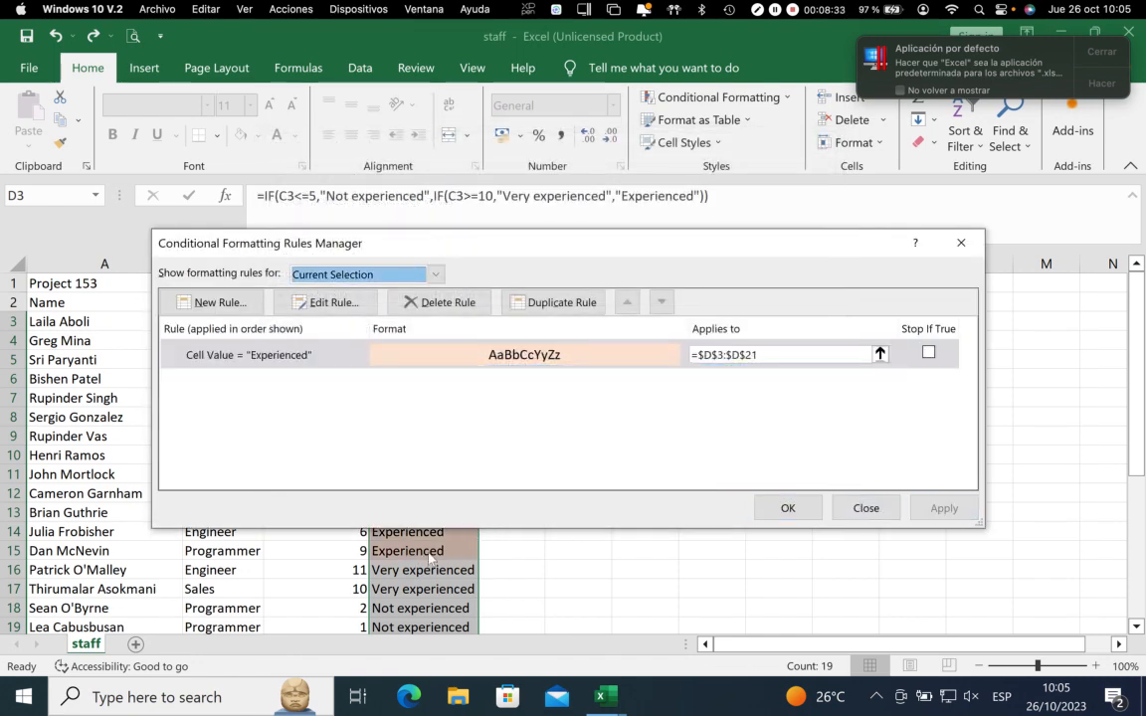
Create a second rule for D3:D21 that formats only cells whose value is equal to "Very experienced"
{"action": "left_click", "coordinate": [211, 302]}
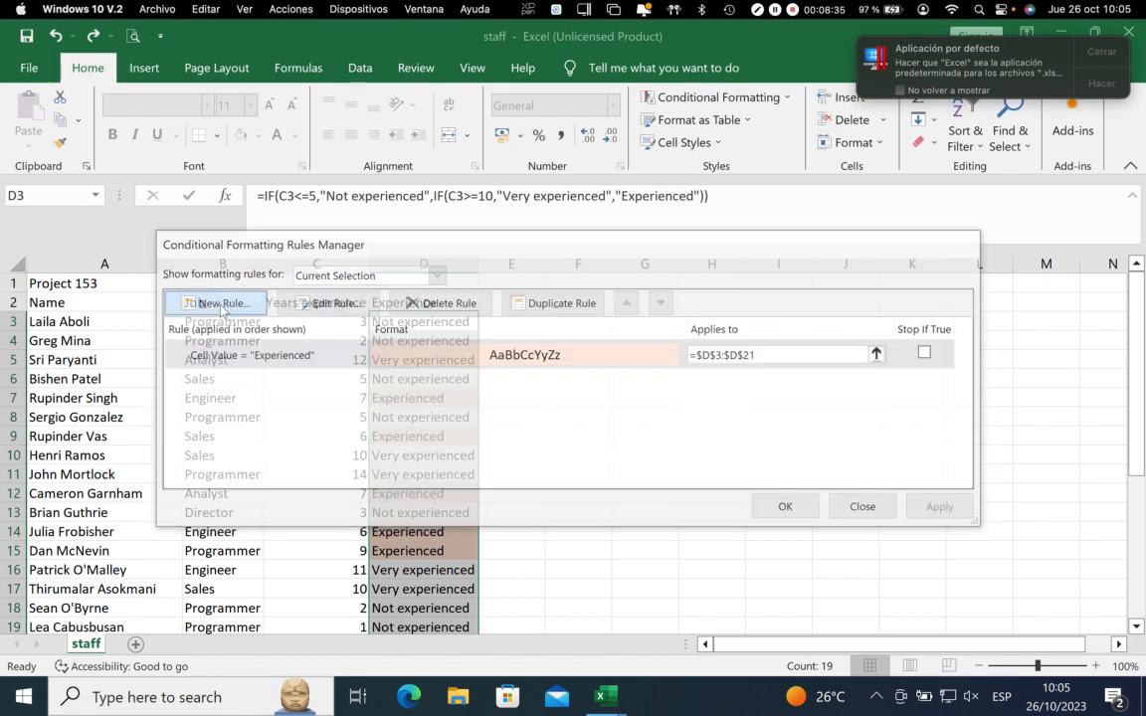
{"action": "left_click", "coordinate": [369, 265]}
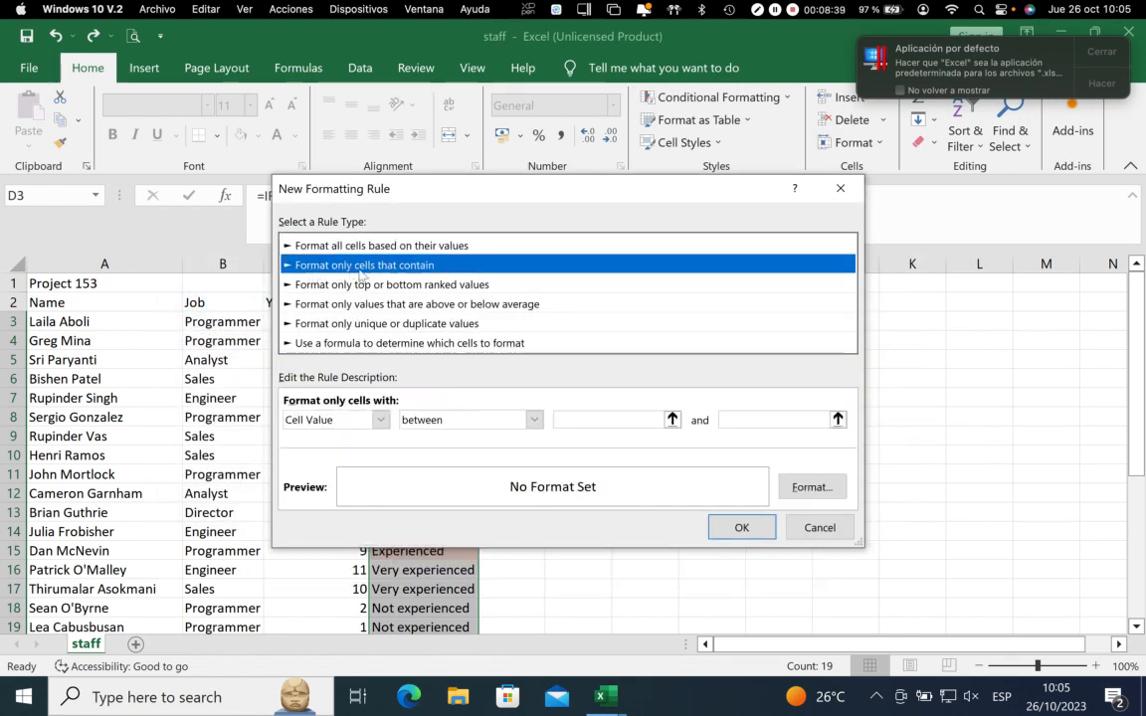
{"action": "left_click", "coordinate": [441, 423]}
{"action": "left_click", "coordinate": [438, 465]}
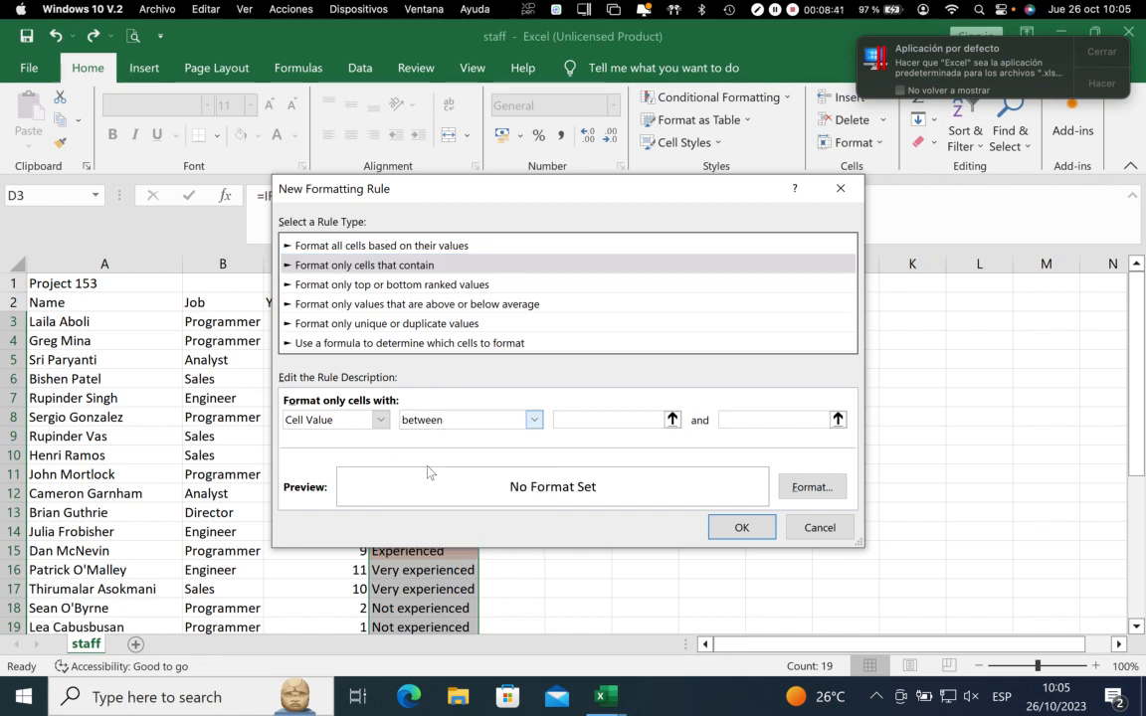
{"action": "left_click", "coordinate": [585, 419]}
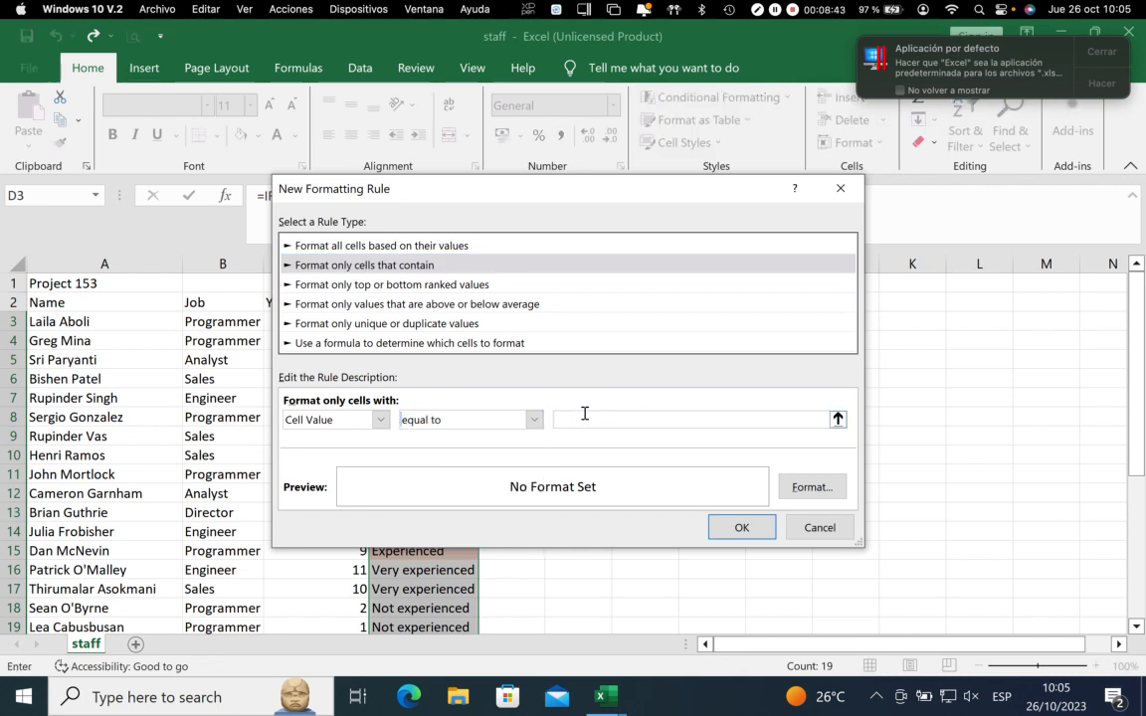
{"action": "type", "text": "Very E"}
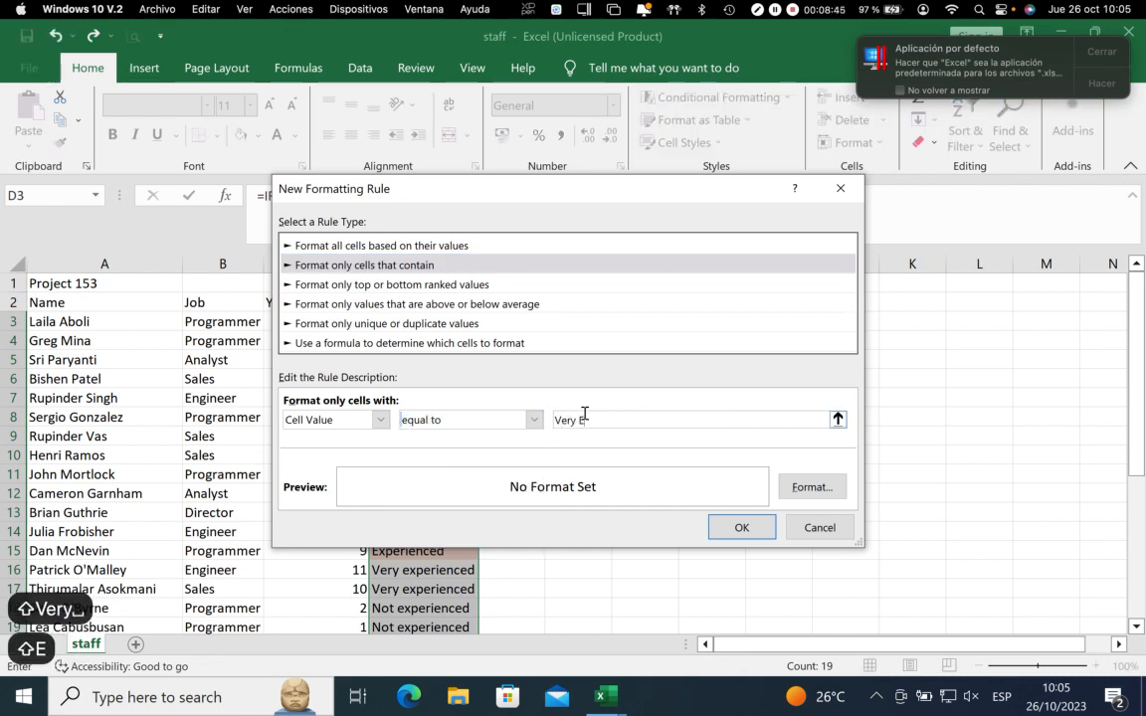
{"action": "key", "text": "BackSpace"}
{"action": "type", "text": "experienced"}
Give the "Very experienced" rule a light green fill and apply it to the selected cells
{"action": "left_click", "coordinate": [801, 488]}
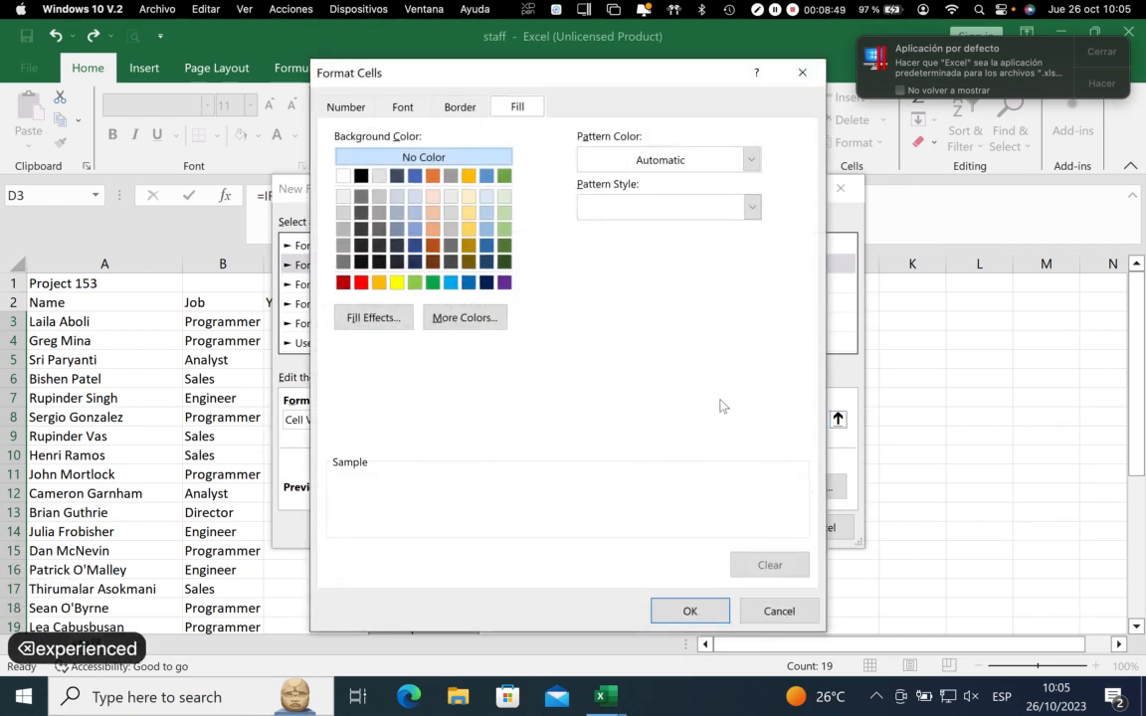
{"action": "left_click", "coordinate": [505, 204]}
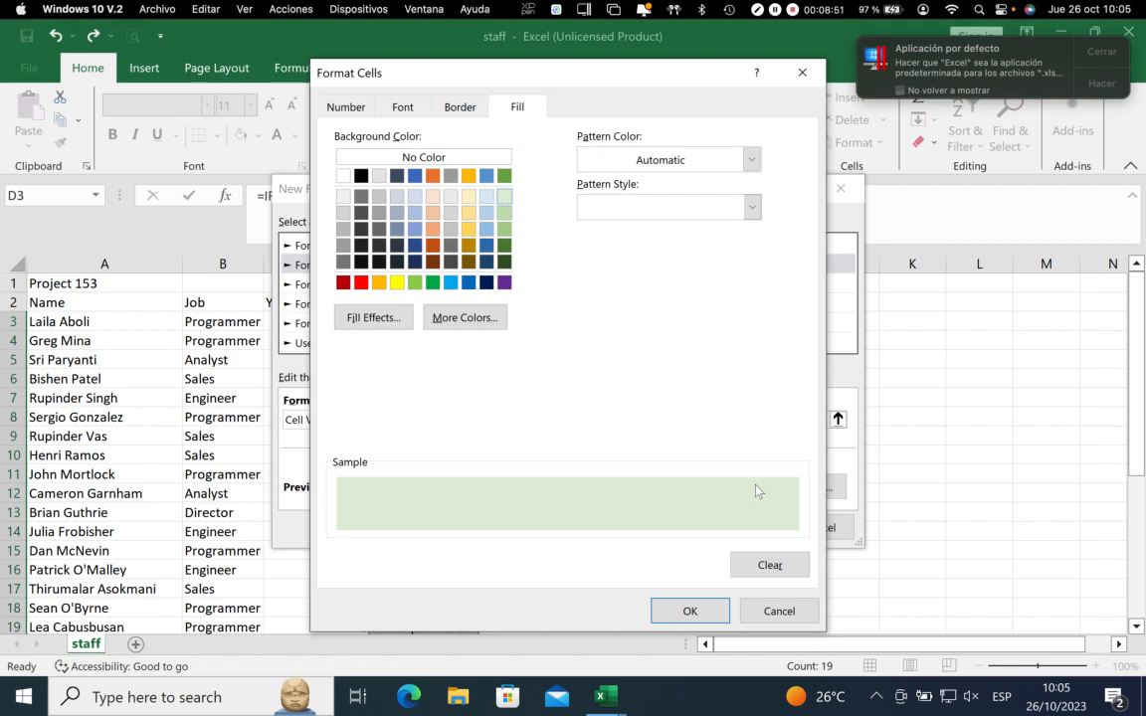
{"action": "left_click", "coordinate": [689, 611]}
{"action": "left_click", "coordinate": [738, 528]}
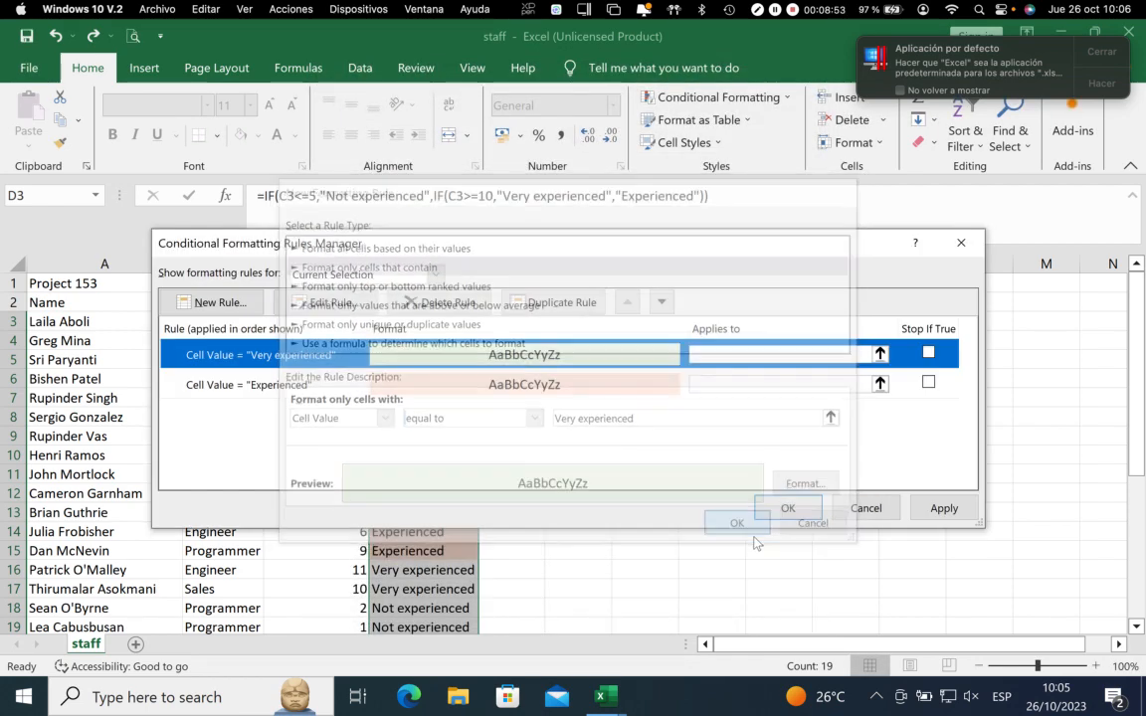
{"action": "left_click", "coordinate": [940, 509]}
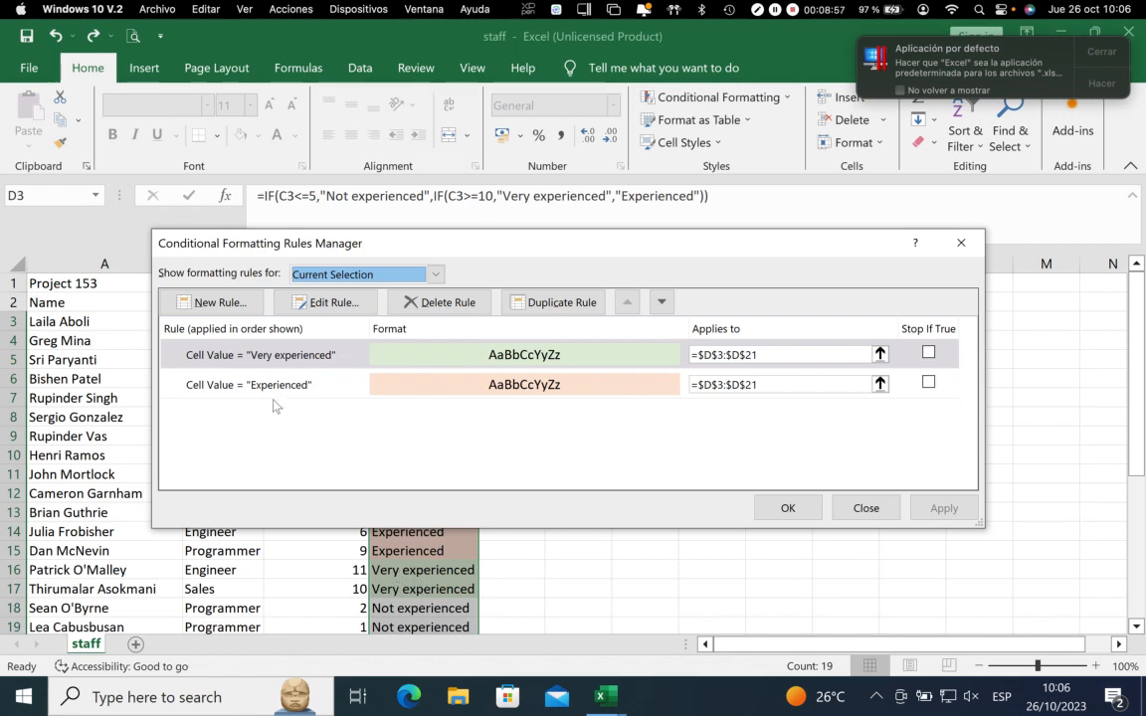
Create a third rule for D3:D21 that formats only cells whose value is equal to "Not experienced"
{"action": "left_click", "coordinate": [217, 301]}
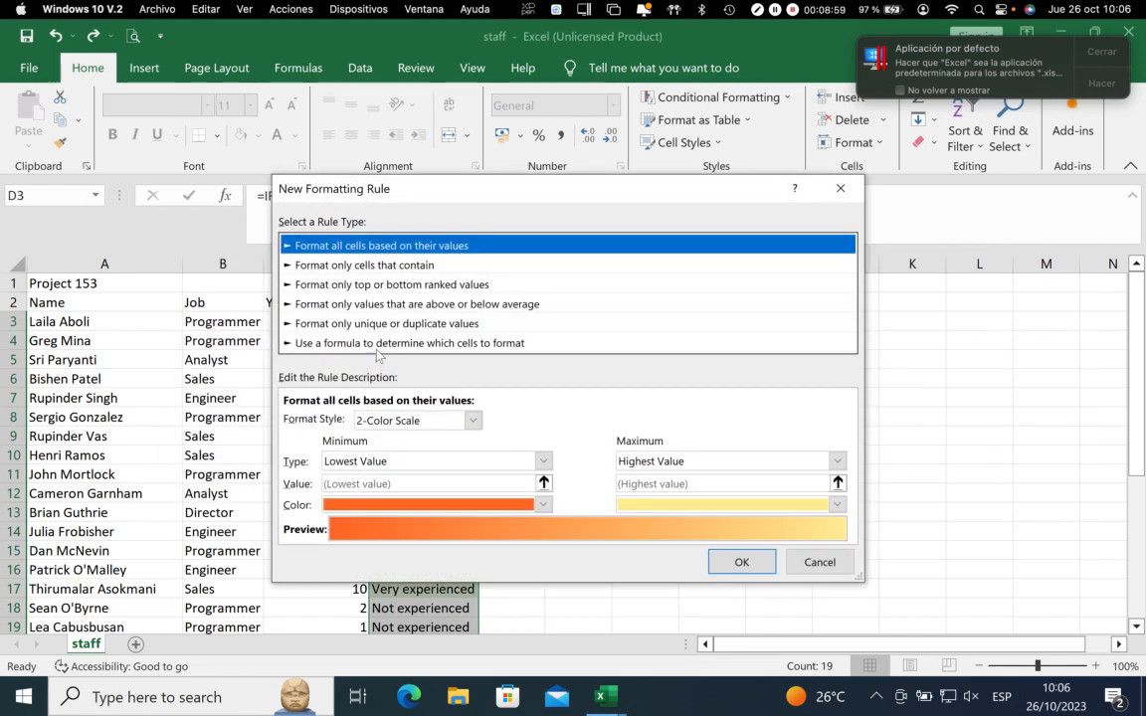
{"action": "left_click", "coordinate": [371, 266]}
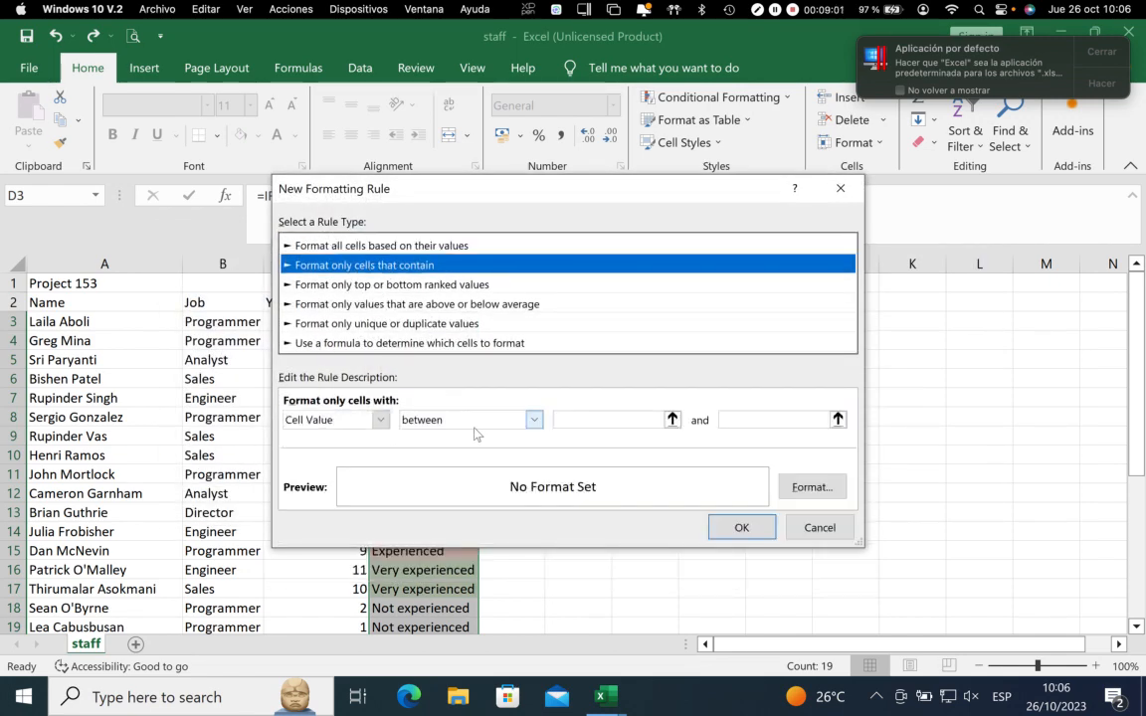
{"action": "left_click", "coordinate": [535, 419]}
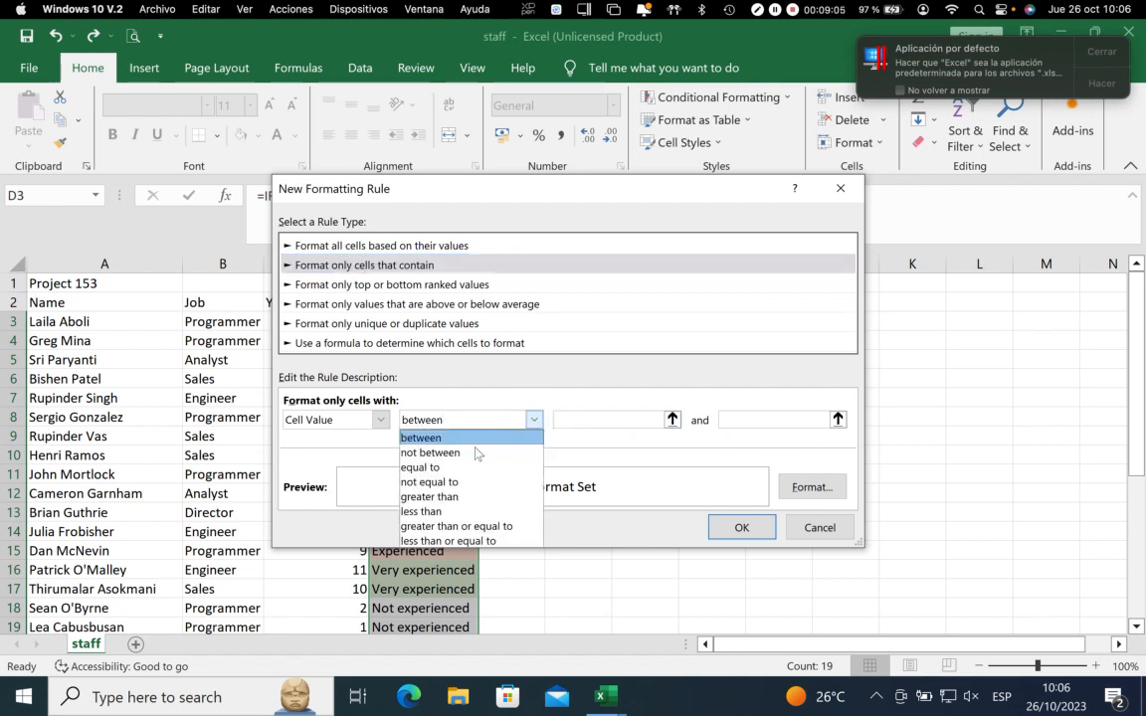
{"action": "left_click", "coordinate": [424, 469]}
{"action": "left_click", "coordinate": [595, 418]}
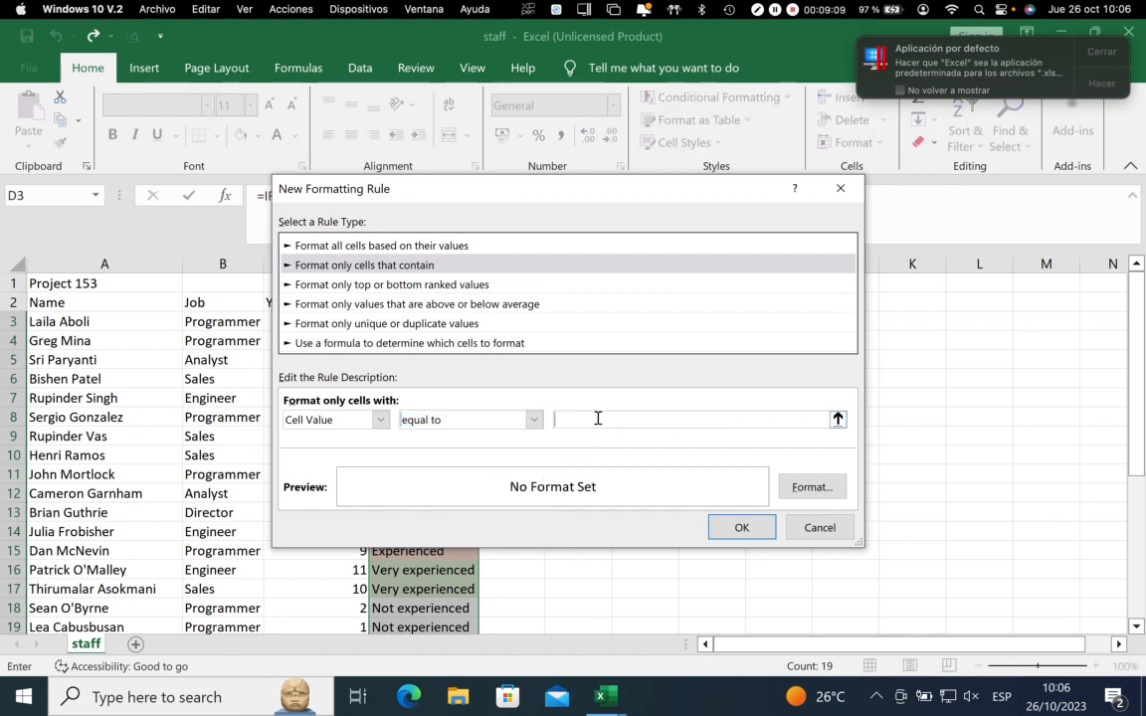
{"action": "type", "text": "Not ex"}
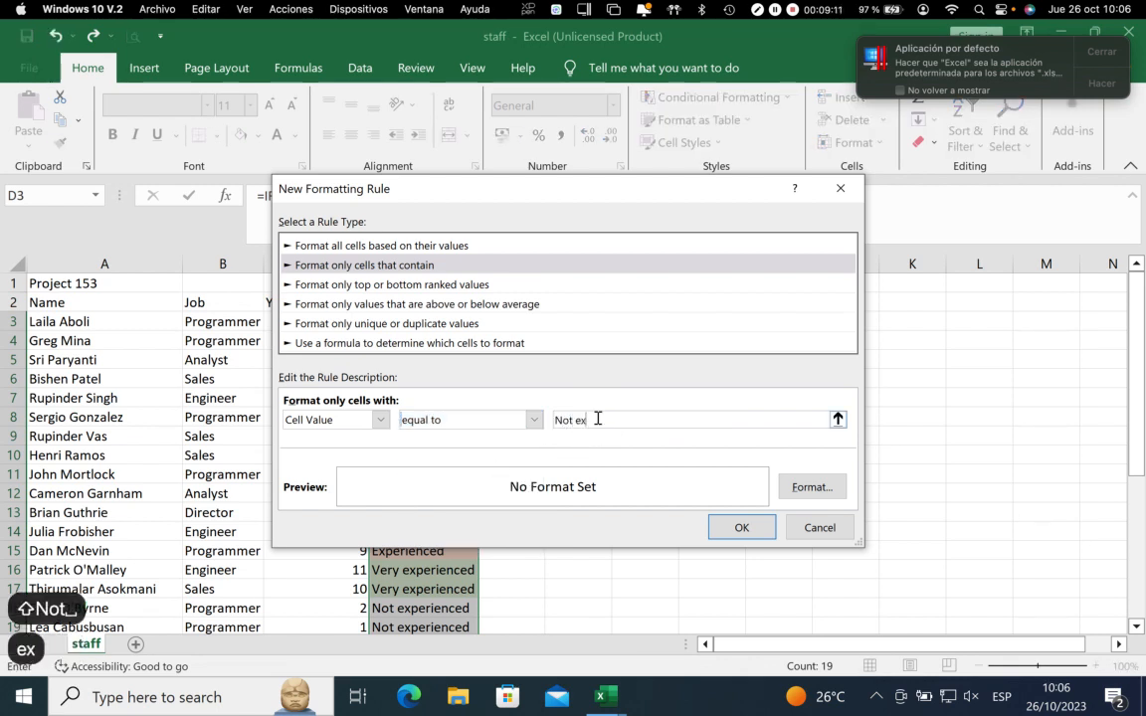
{"action": "type", "text": "perien"}
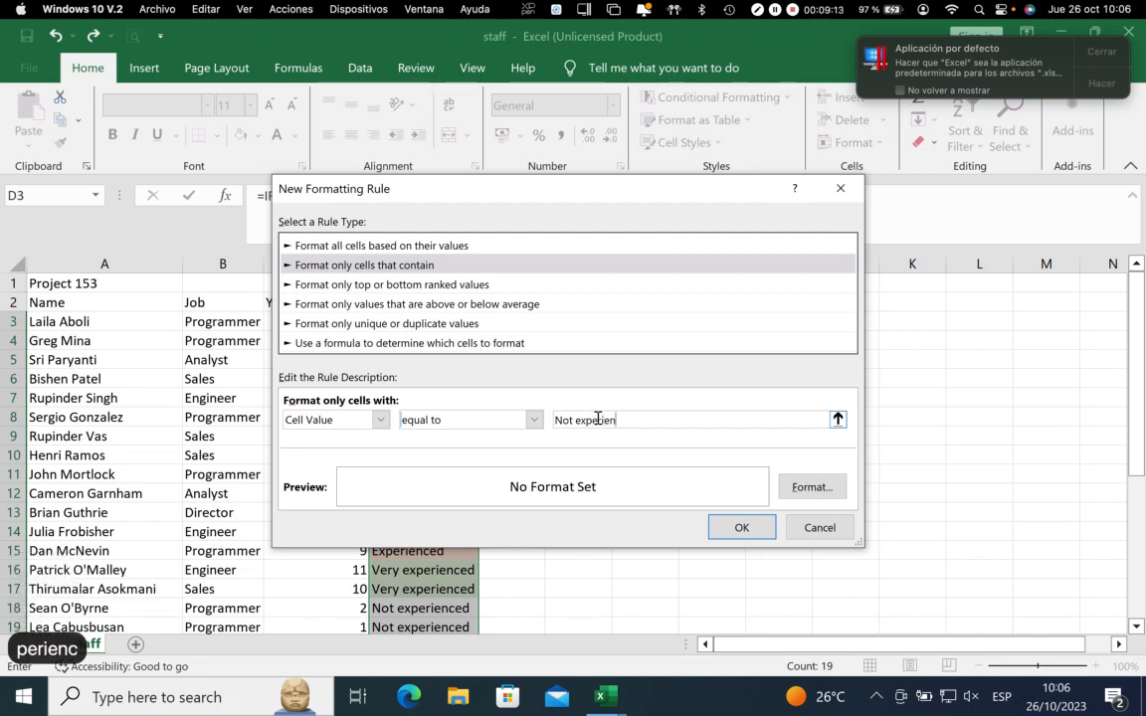
{"action": "type", "text": "ced"}
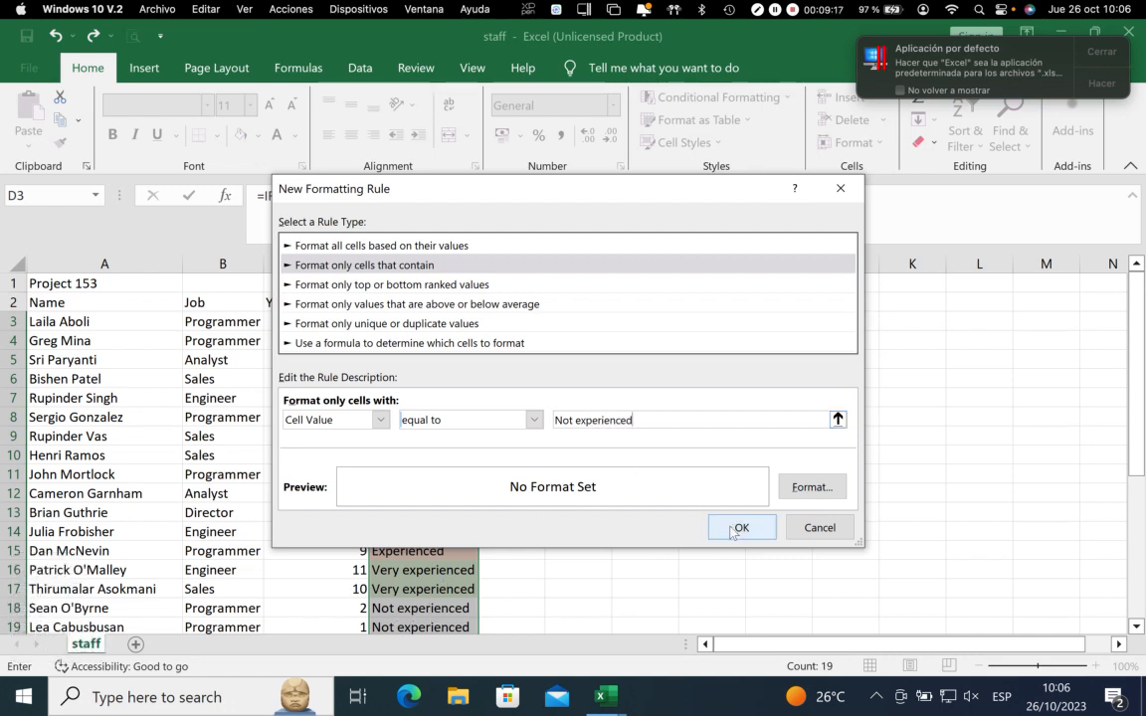
Give the "Not experienced" rule a light red fill chosen from the additional standard colours
{"action": "left_click", "coordinate": [812, 486]}
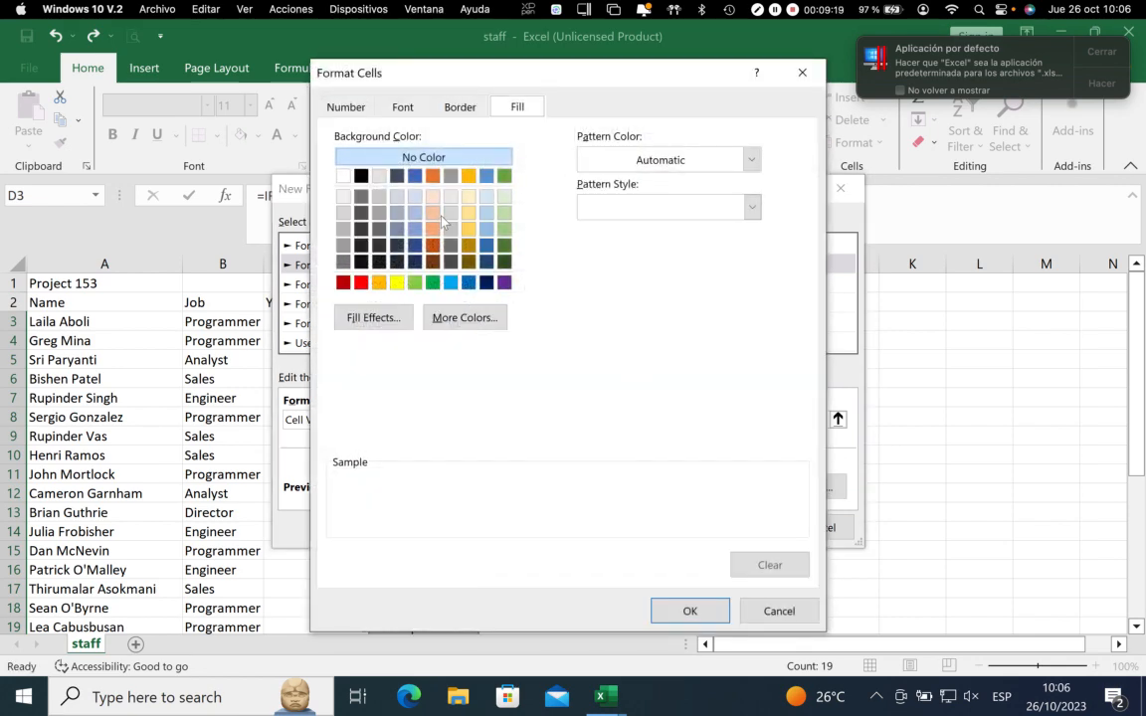
{"action": "left_click", "coordinate": [361, 282]}
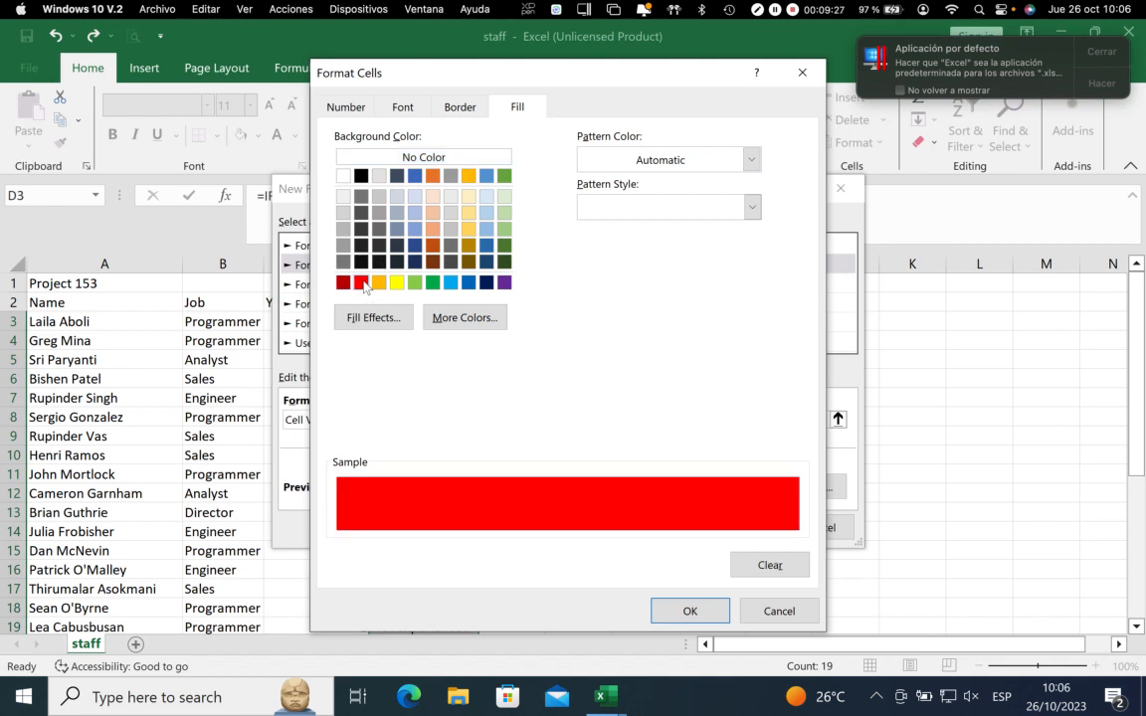
{"action": "left_click", "coordinate": [460, 317]}
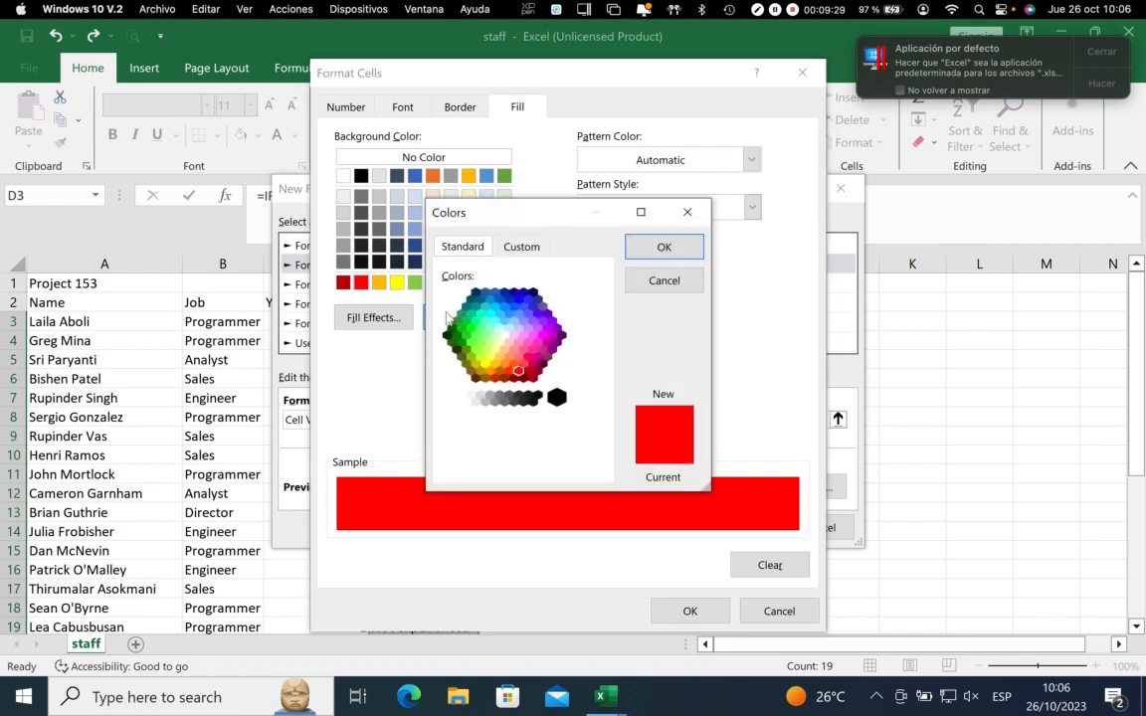
{"action": "left_click", "coordinate": [519, 358]}
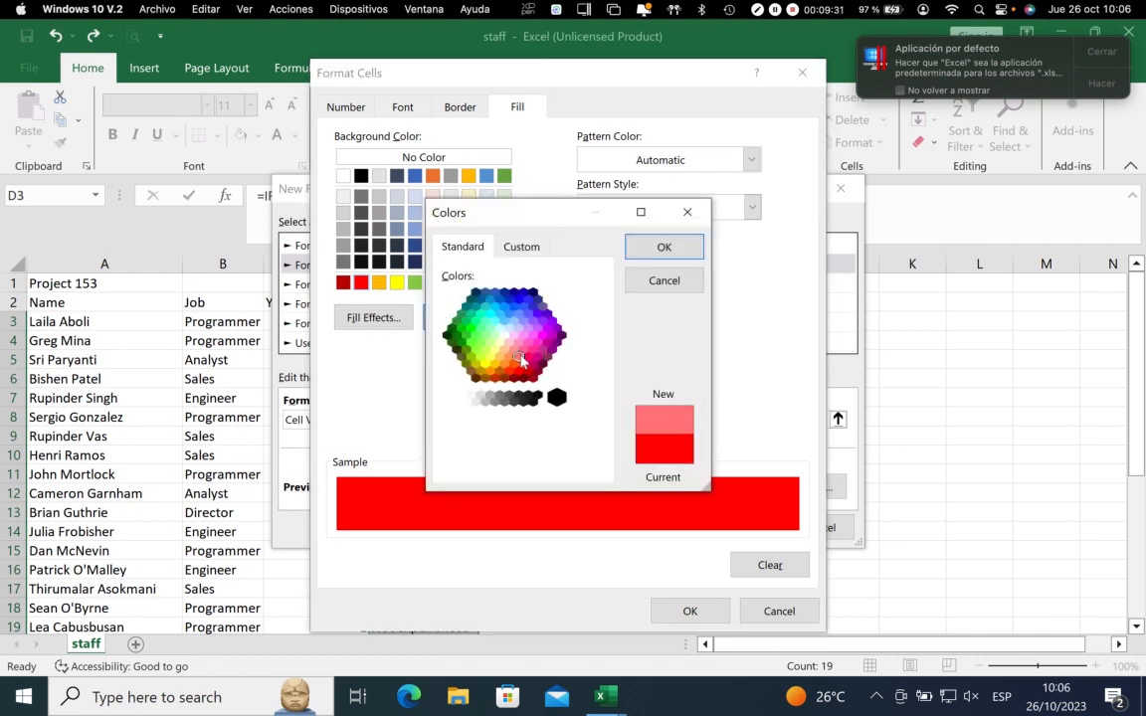
{"action": "left_click", "coordinate": [663, 245]}
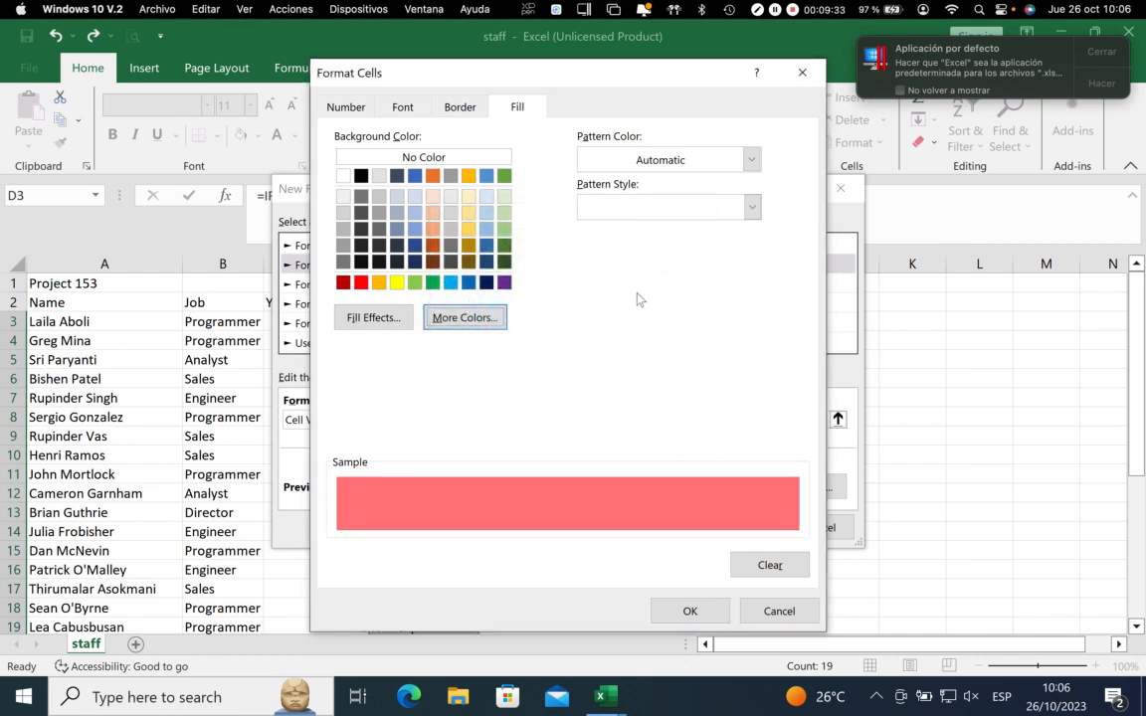
{"action": "left_click", "coordinate": [685, 611]}
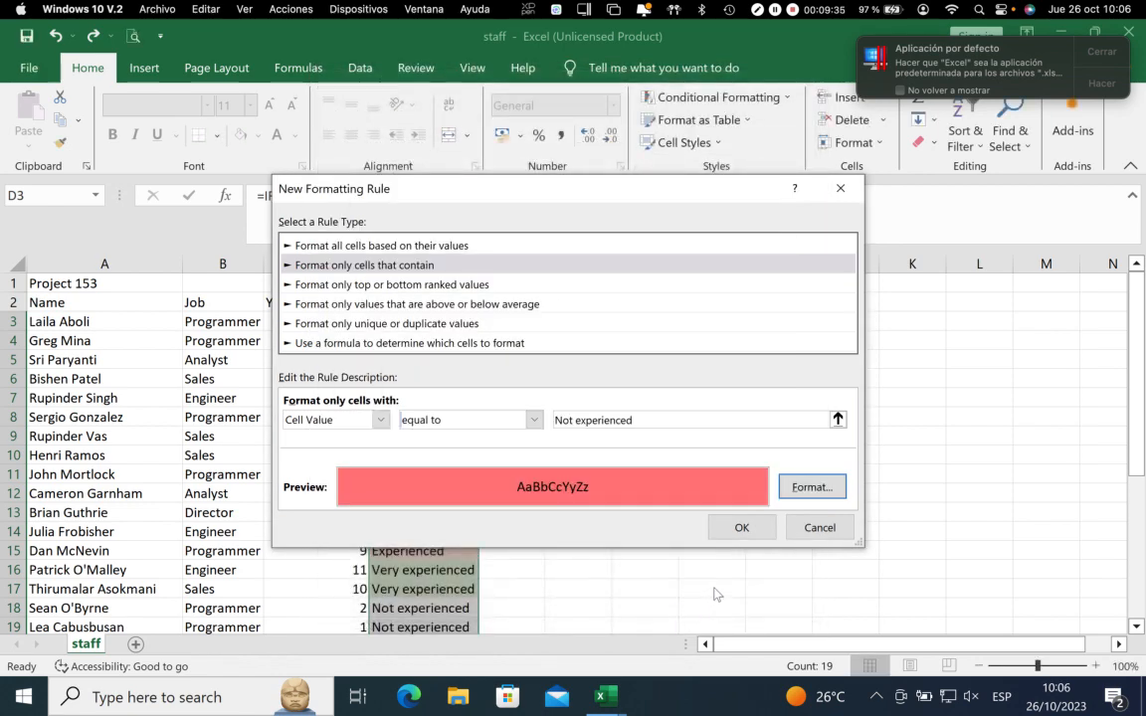
{"action": "left_click", "coordinate": [740, 537]}
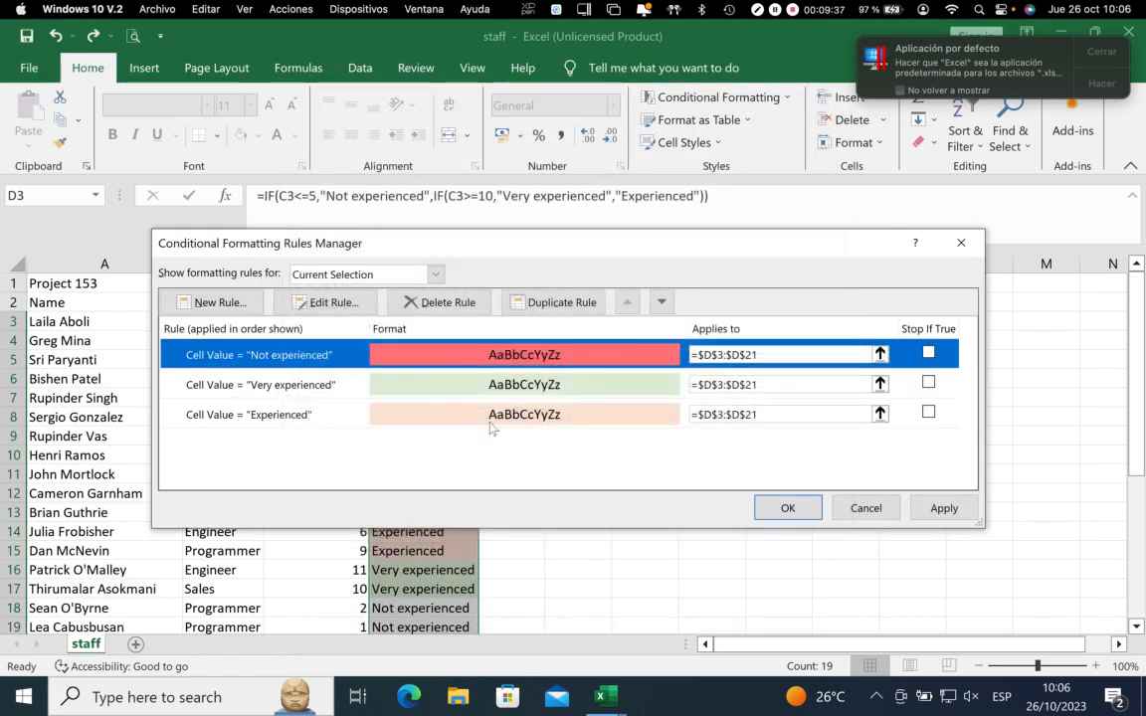
Apply the conditional formatting rules to D3:D21, close the rules manager and deselect the range
{"action": "left_click", "coordinate": [944, 507]}
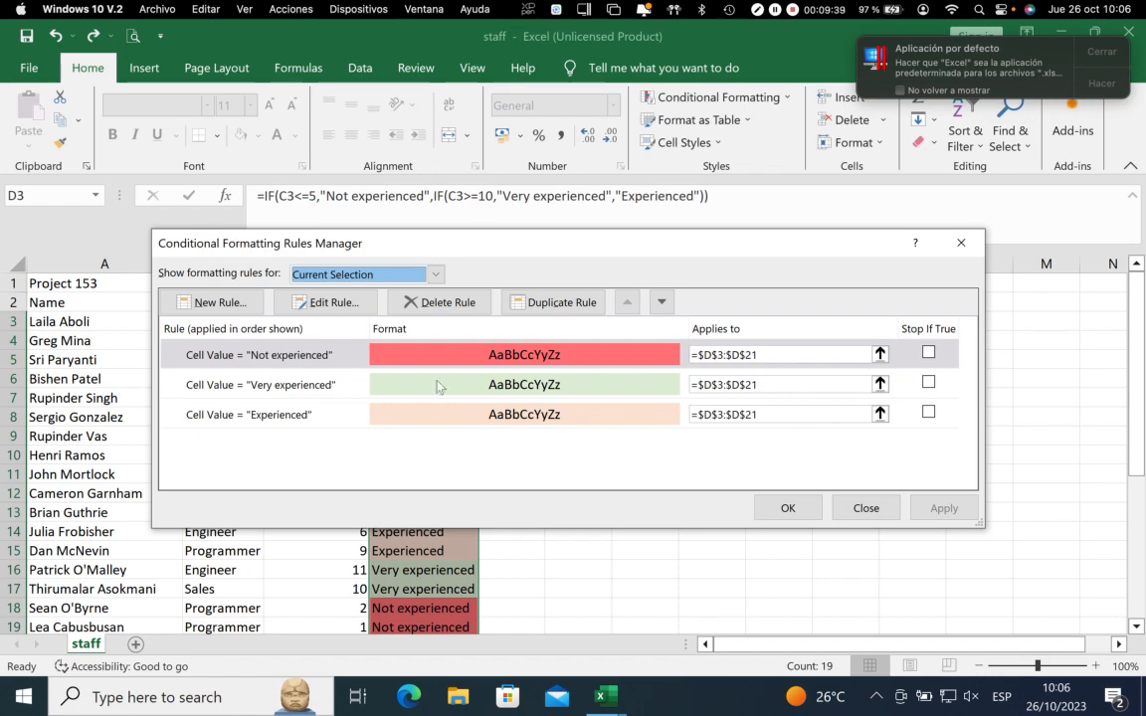
{"action": "left_click", "coordinate": [785, 507]}
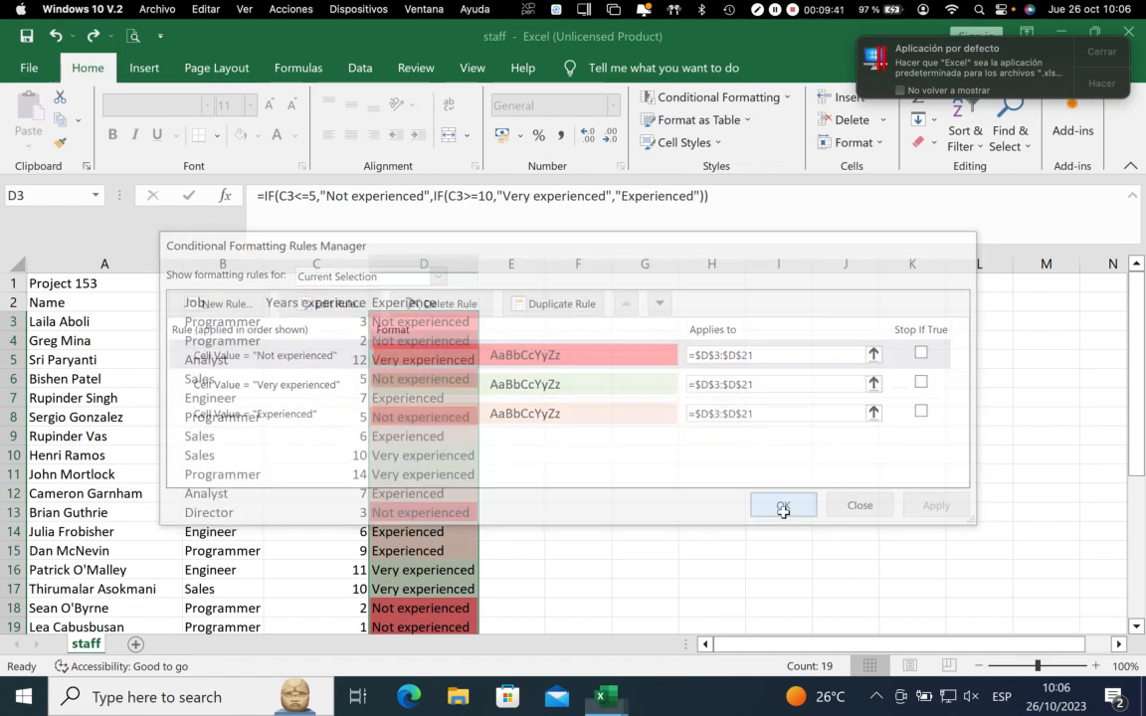
{"action": "left_click", "coordinate": [624, 498]}
{"action": "scroll", "coordinate": [550, 478], "scroll_direction": "down", "scroll_amount": 5}
{"action": "scroll", "coordinate": [550, 478], "scroll_direction": "up", "scroll_amount": 5}
Test the colour rules by setting the years of experience in C3 to 6 and restoring it to 3
{"action": "left_click", "coordinate": [323, 322]}
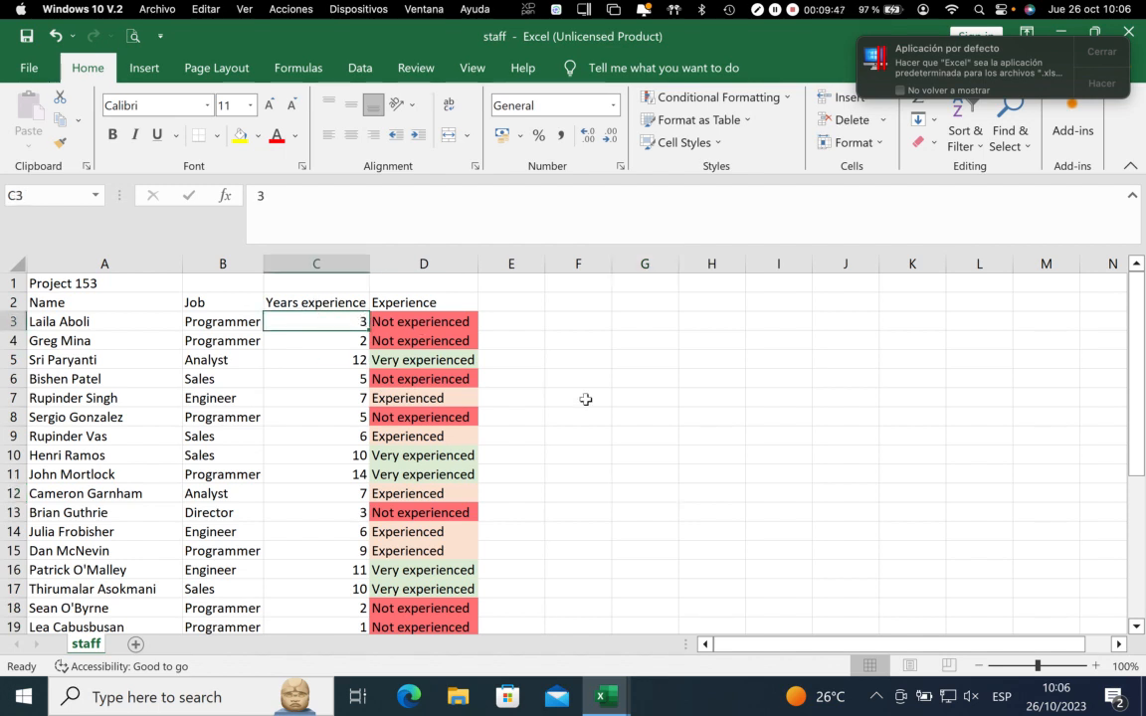
{"action": "type", "text": "6"}
{"action": "key", "text": "Return"}
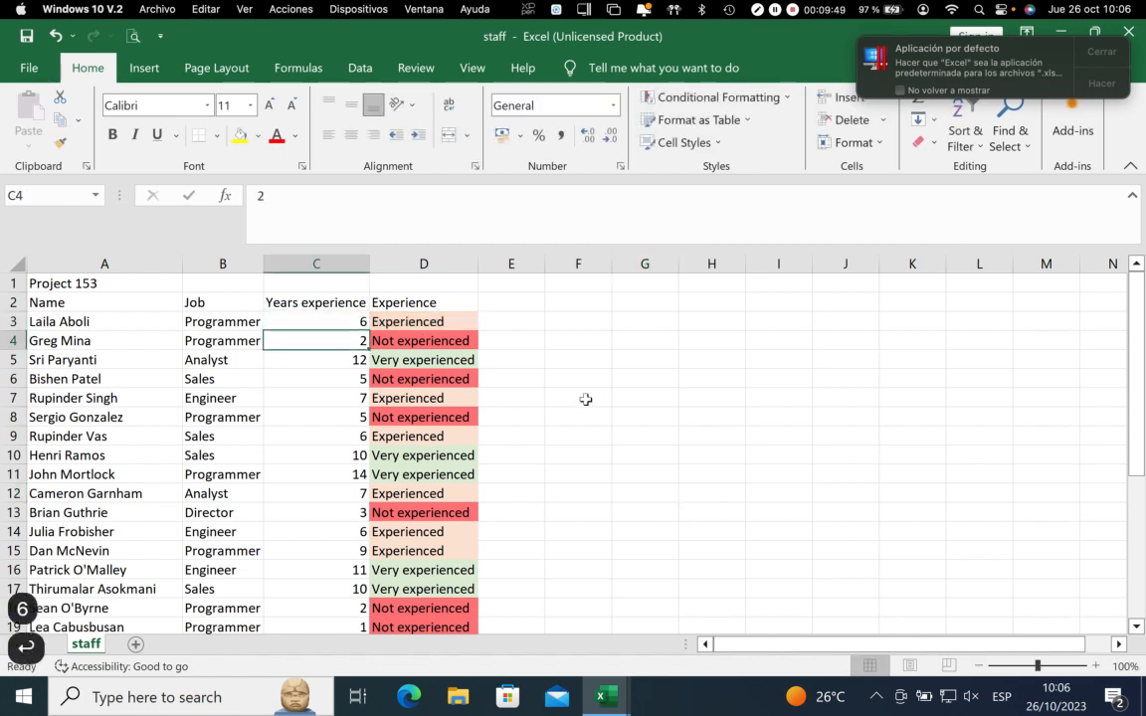
{"action": "key", "text": "Up"}
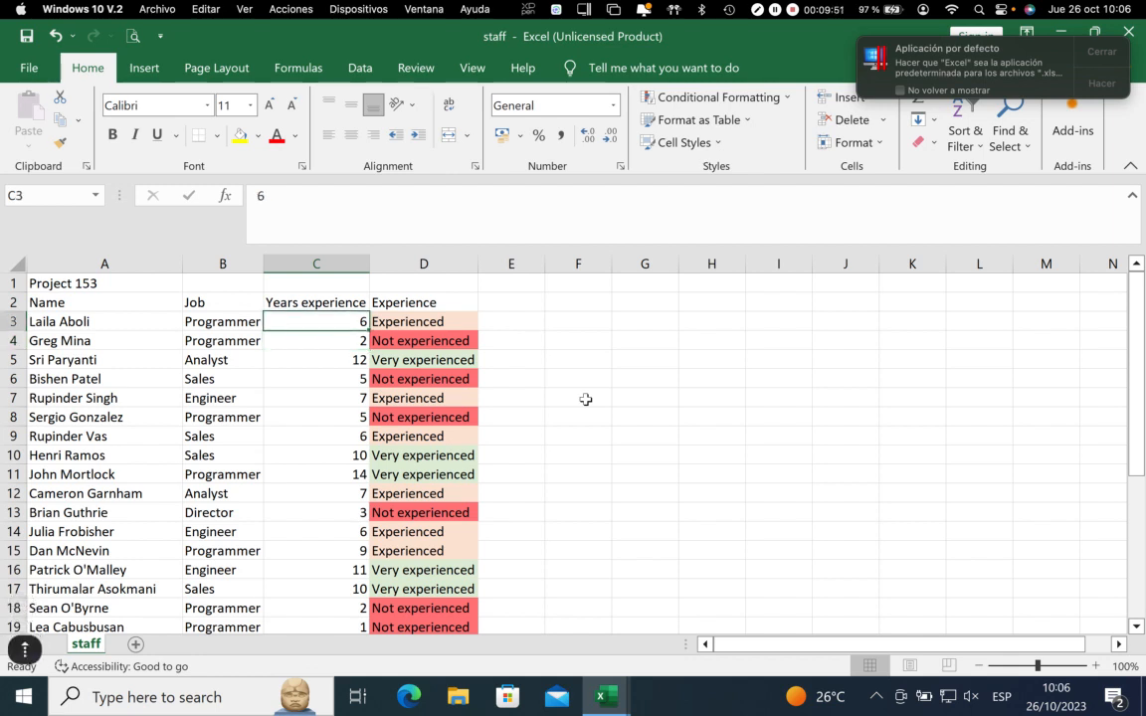
{"action": "type", "text": "3"}
{"action": "key", "text": "Return"}
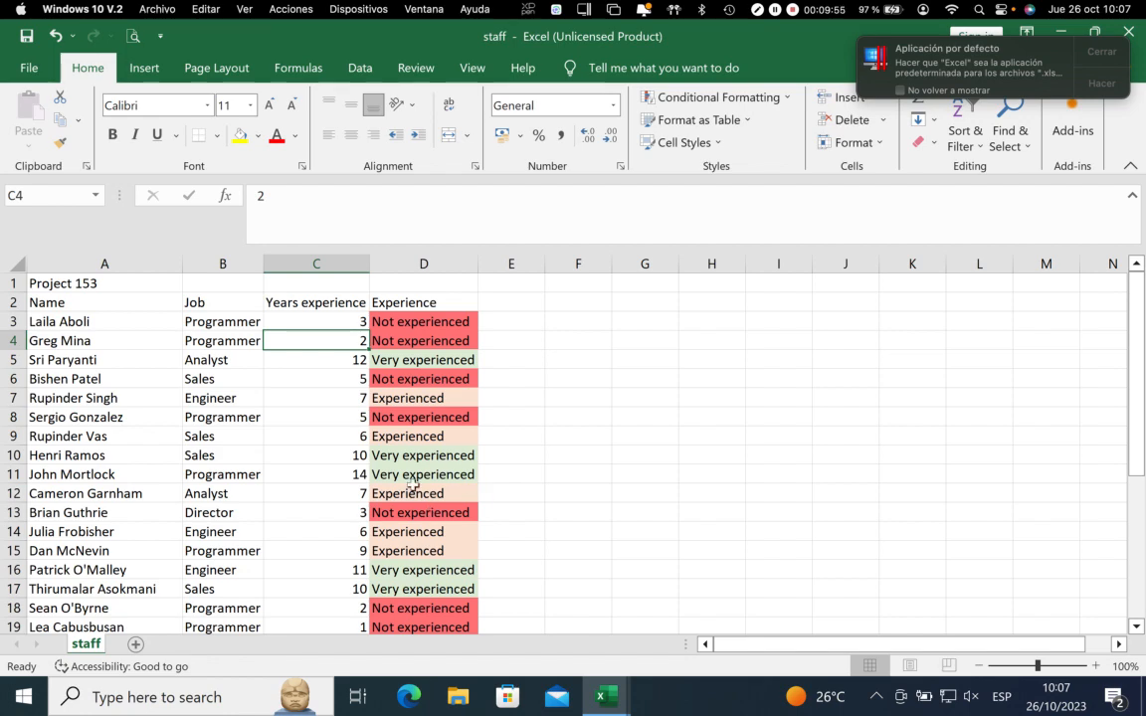
{"action": "scroll", "coordinate": [442, 491], "scroll_direction": "down", "scroll_amount": 4}
{"action": "scroll", "coordinate": [443, 492], "scroll_direction": "up", "scroll_amount": 4}
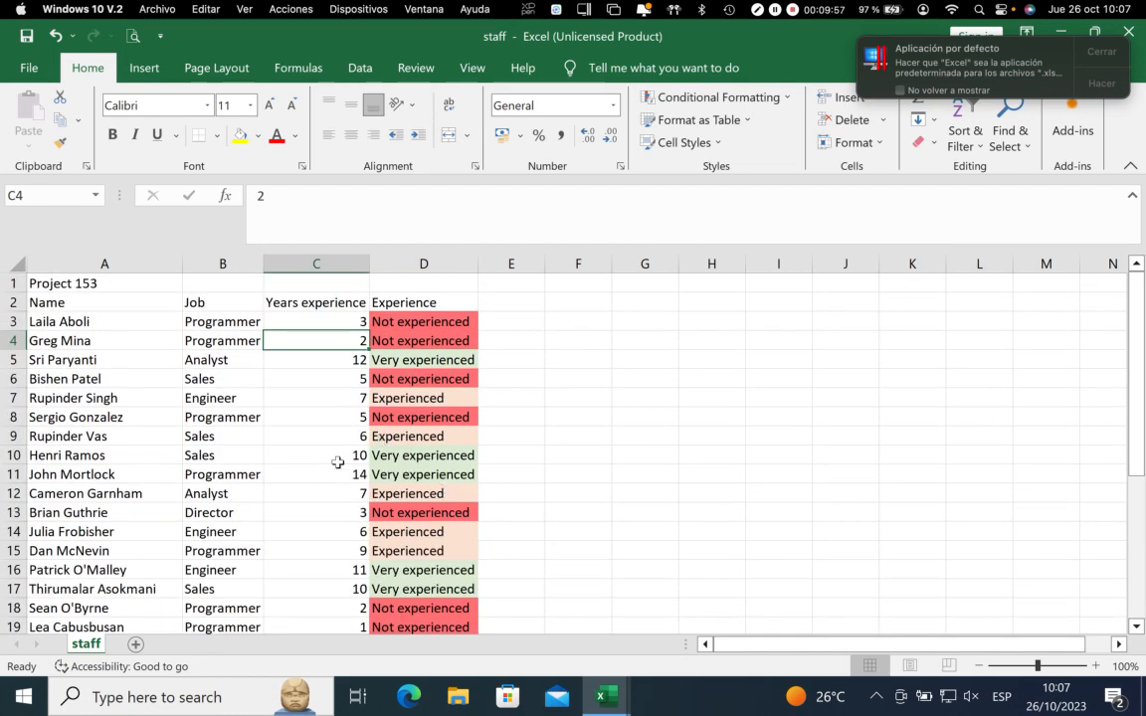